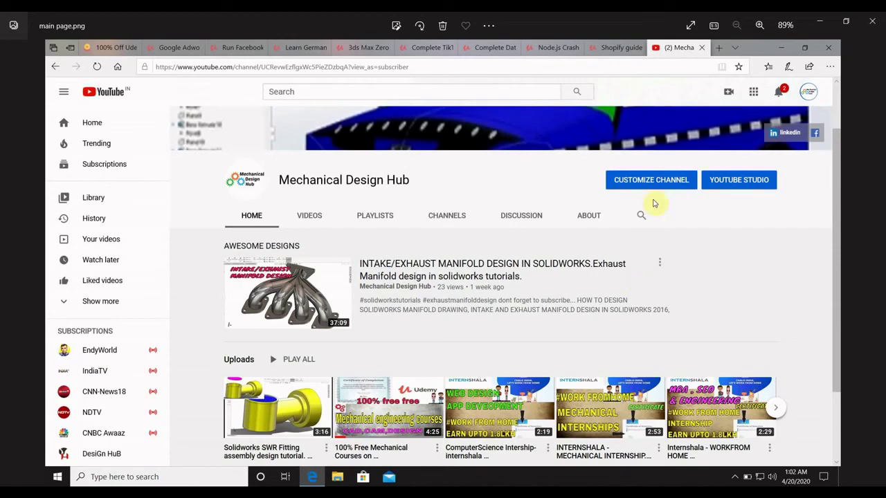
click(820, 23)
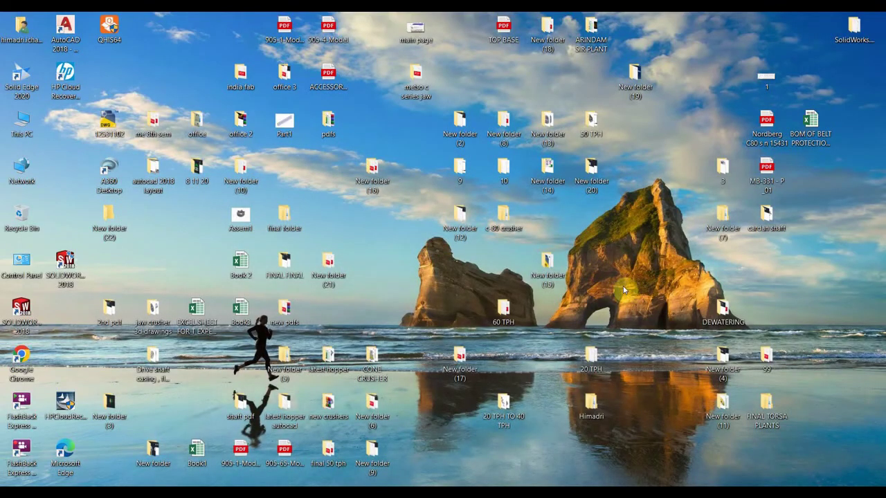
right_click(587, 223)
click(607, 259)
right_click(583, 203)
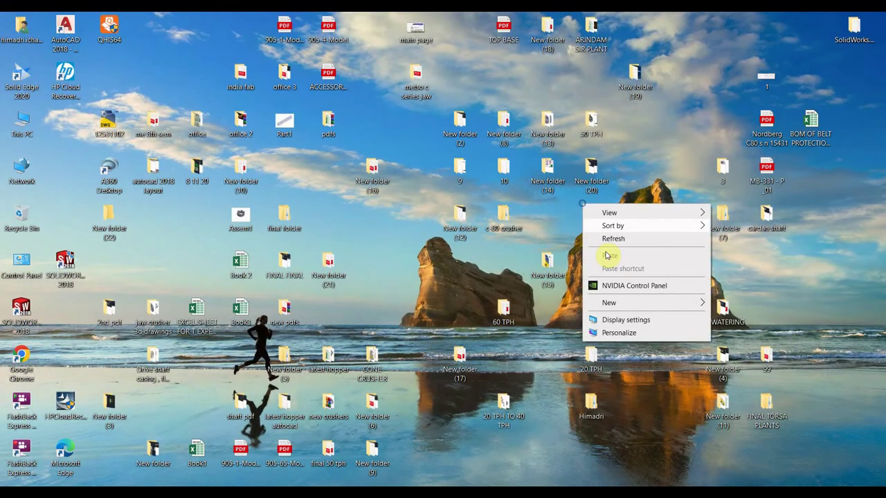
click(614, 239)
right_click(585, 214)
click(609, 249)
right_click(586, 203)
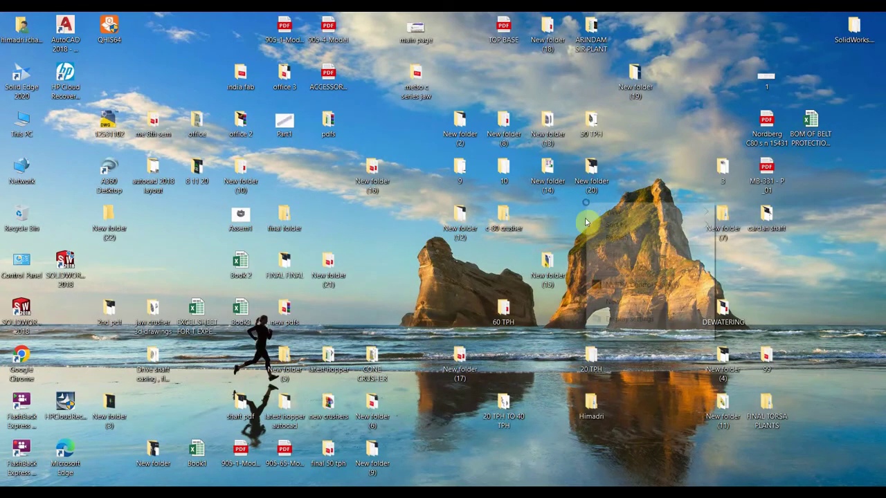
click(612, 239)
right_click(586, 214)
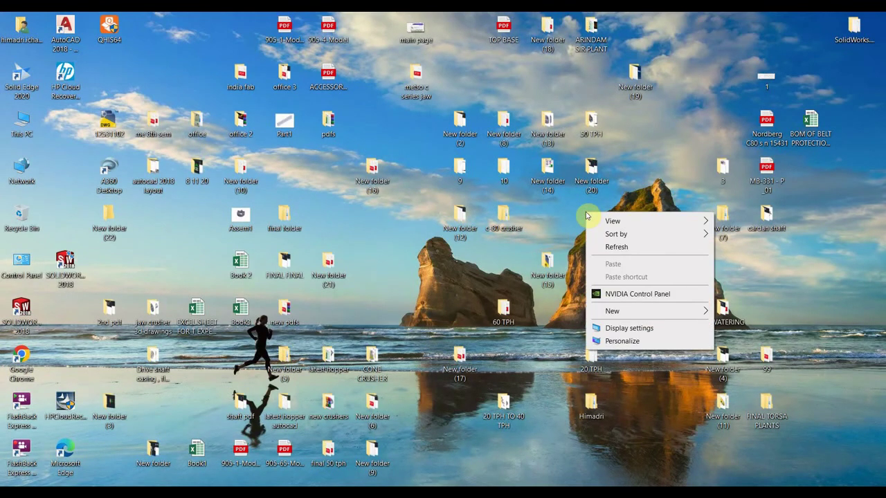
click(612, 247)
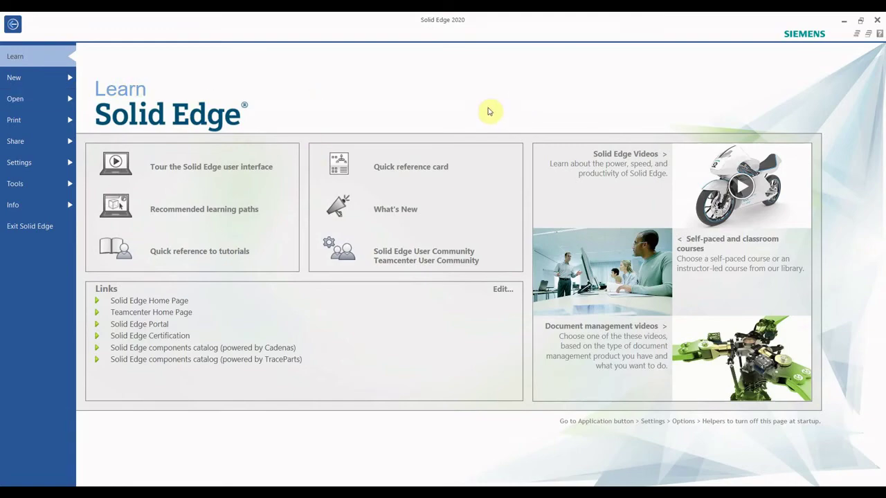
- Create a new part document from the ANSI Metric part template
click(32, 81)
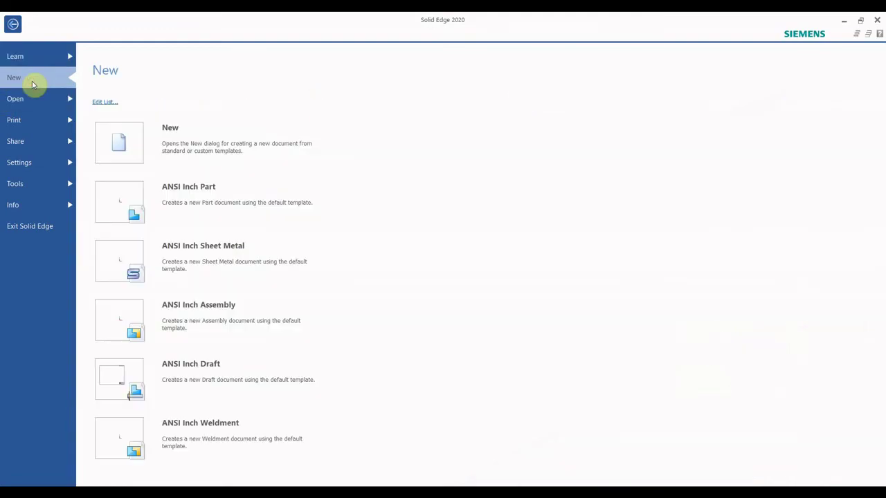
click(198, 138)
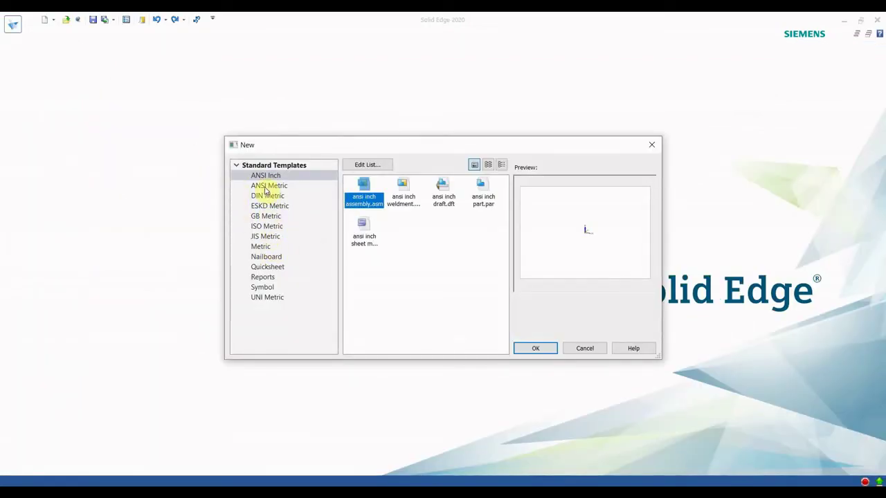
click(267, 187)
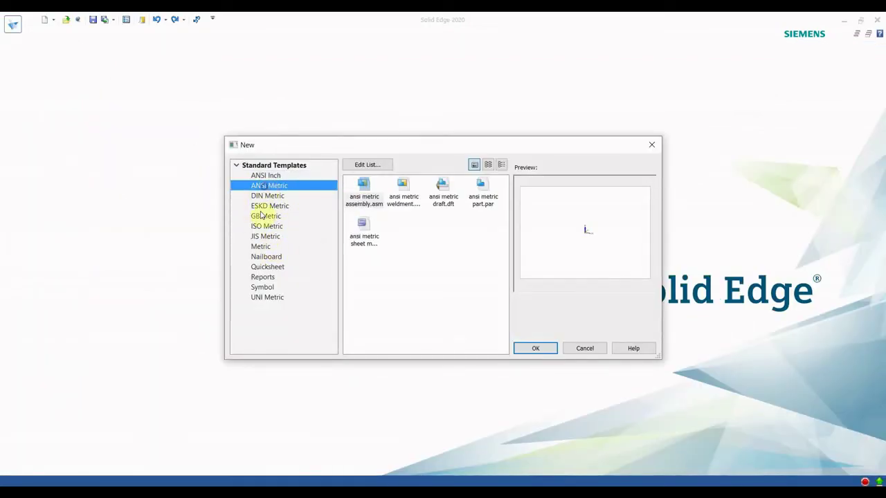
click(485, 193)
click(538, 349)
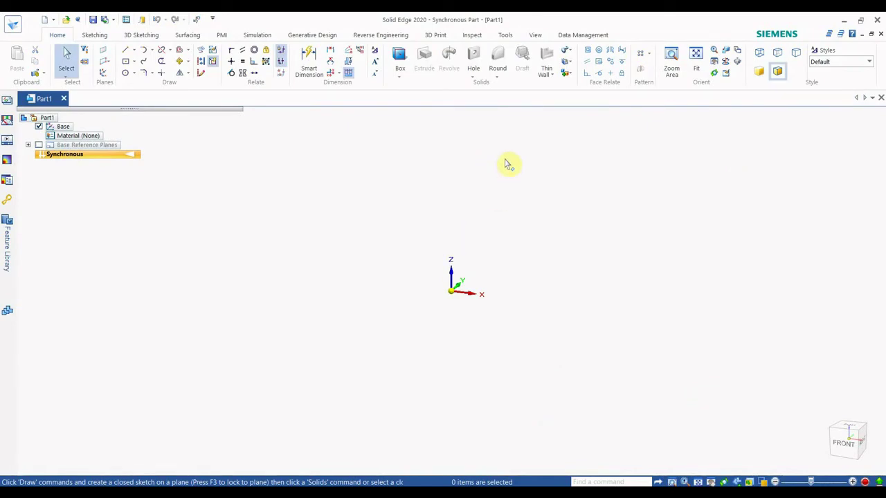
- Show the base reference planes and switch the part from synchronous to ordered modeling
click(38, 145)
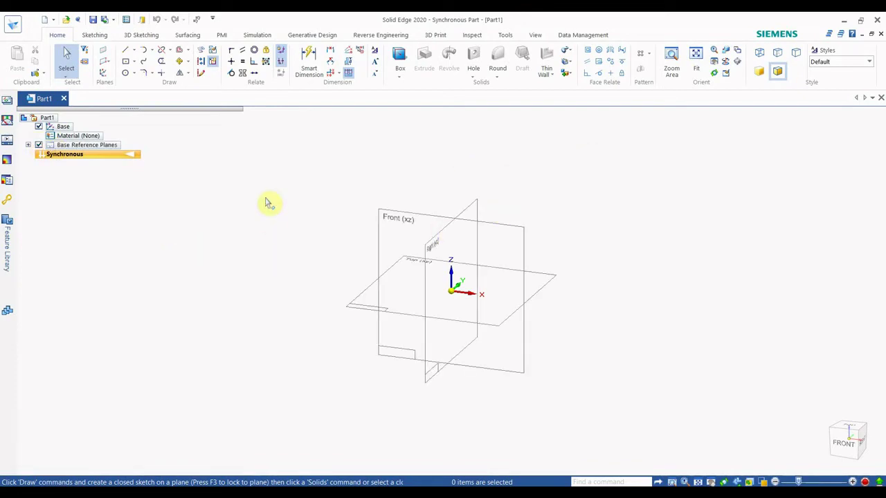
right_click(71, 157)
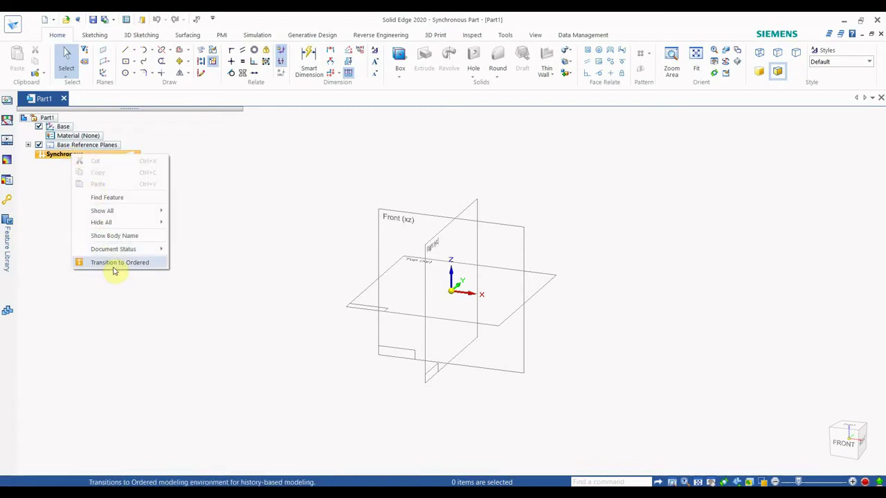
key(Escape)
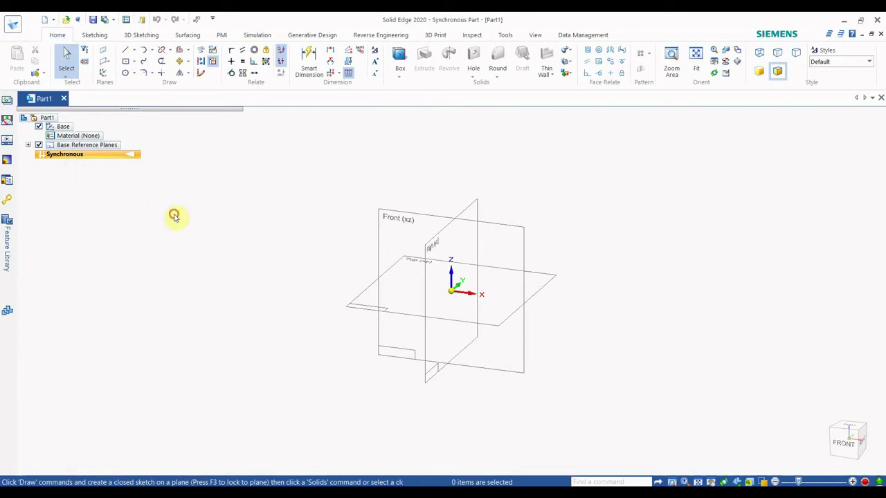
right_click(80, 157)
click(139, 263)
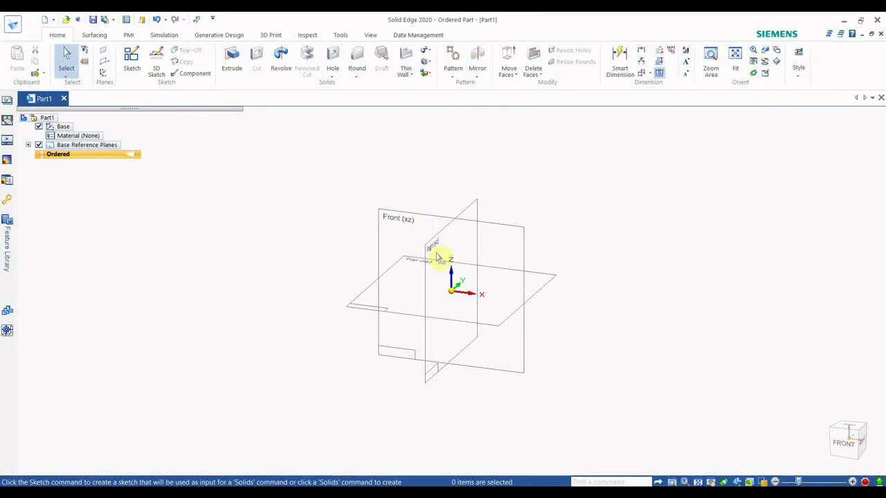
click(39, 146)
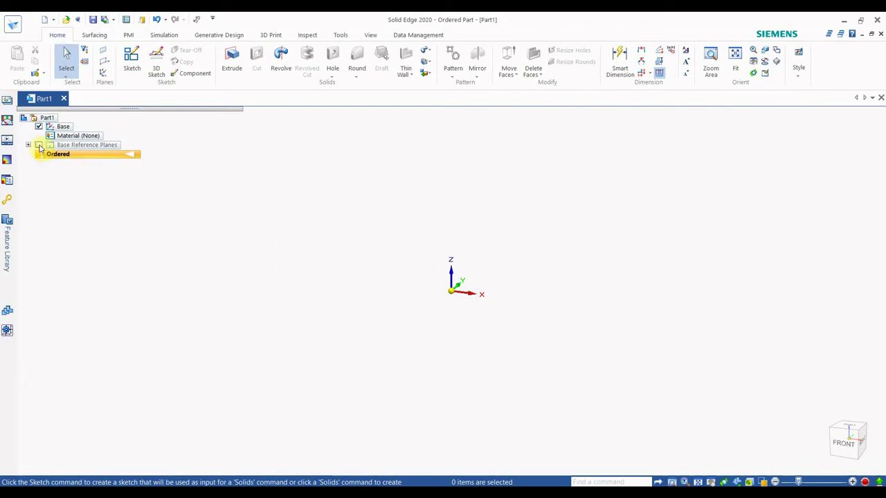
click(39, 145)
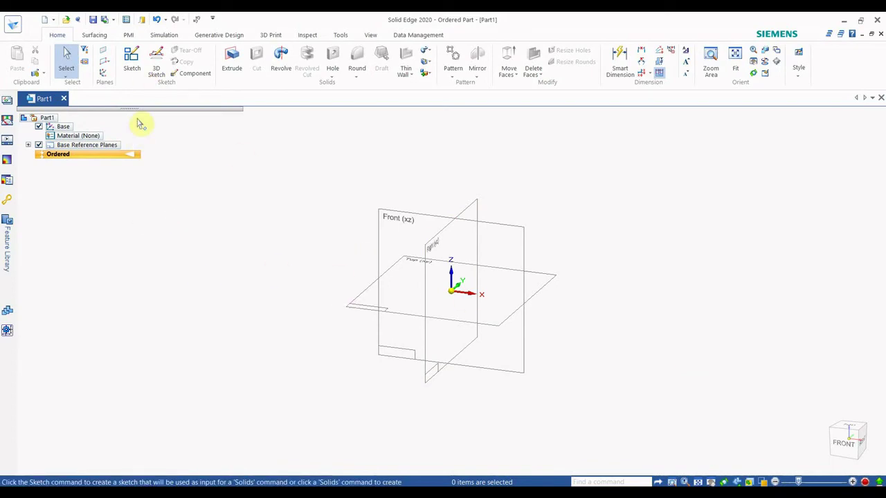
- Sketch a rectangle by center, about 87 mm high, centered on the origin of the Front (xz) plane
click(132, 61)
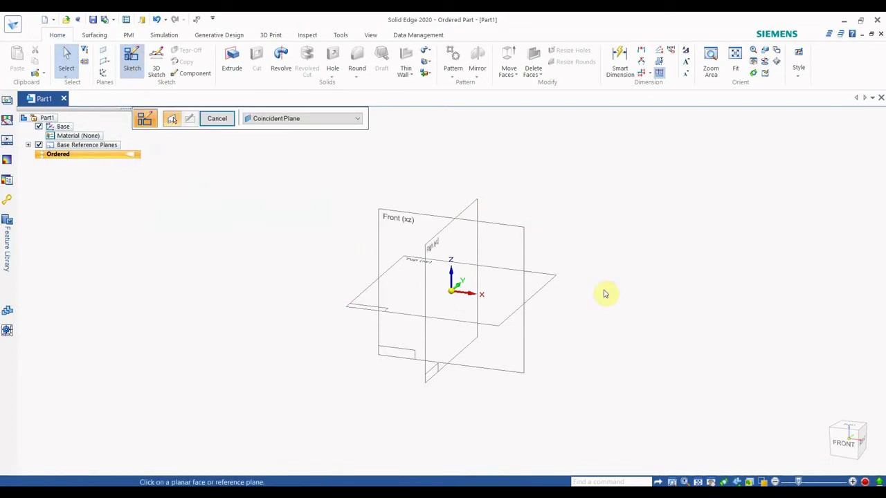
click(517, 229)
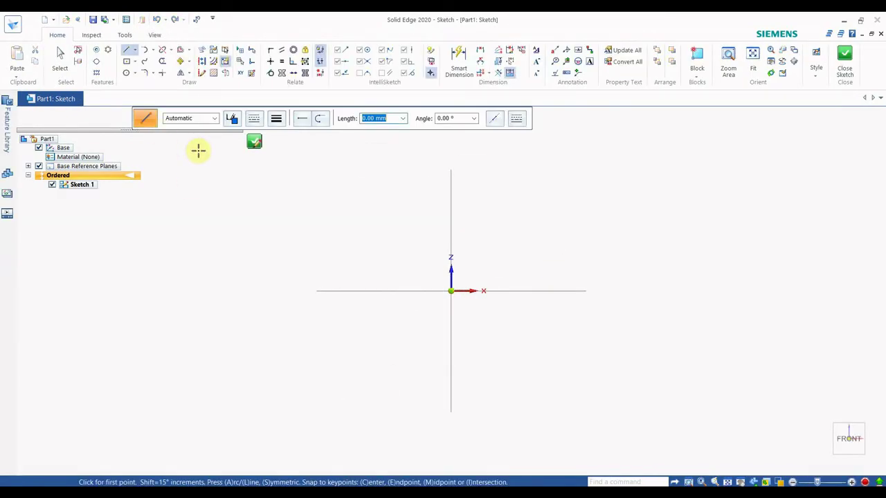
click(136, 62)
click(136, 77)
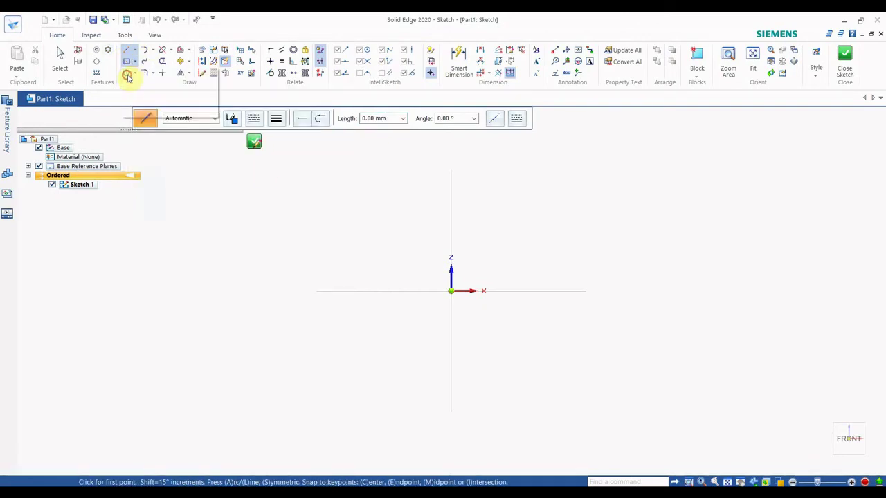
click(451, 291)
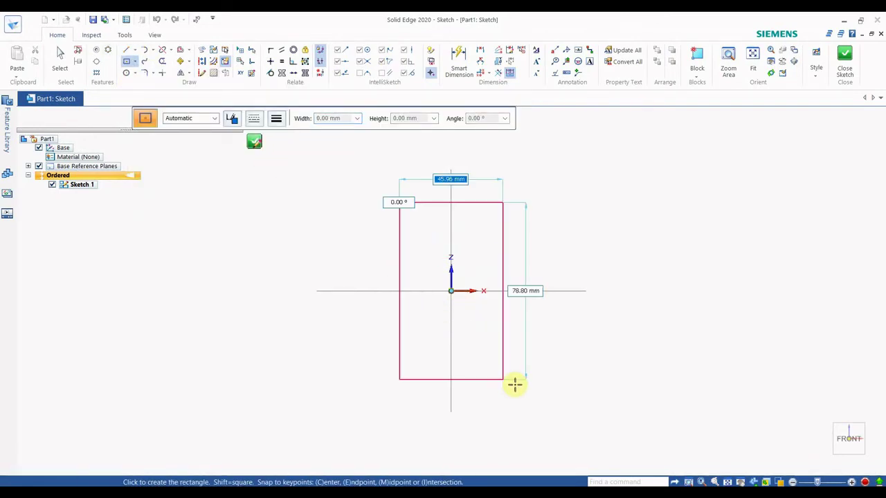
click(558, 389)
key(Tab)
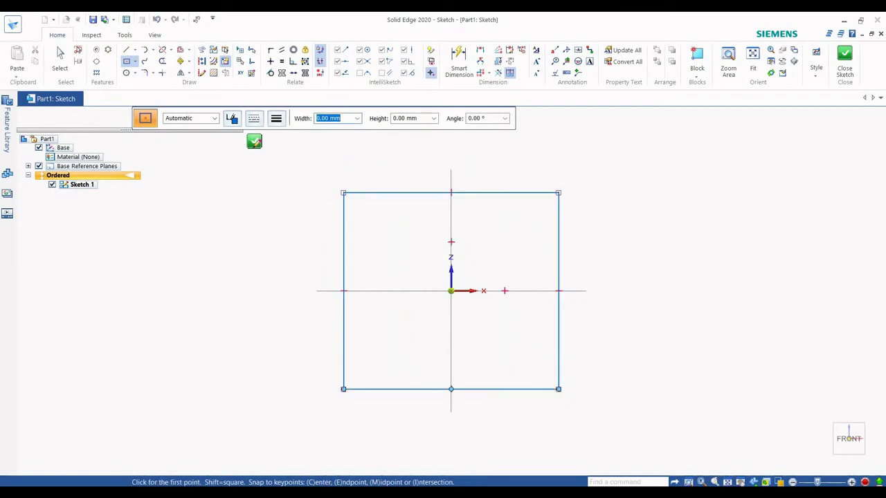
click(761, 481)
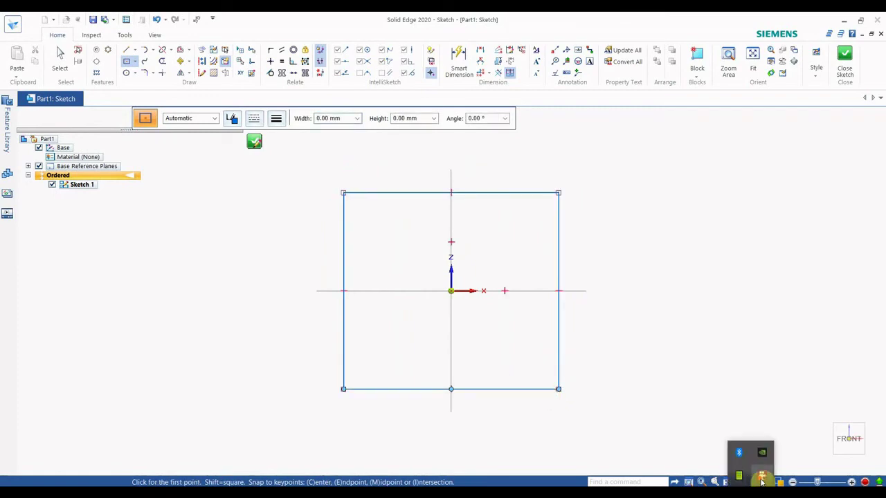
right_click(761, 477)
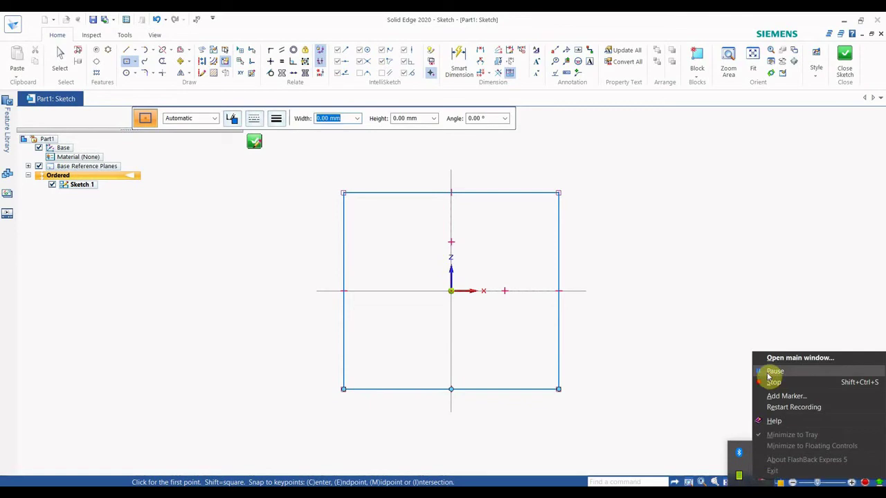
click(767, 348)
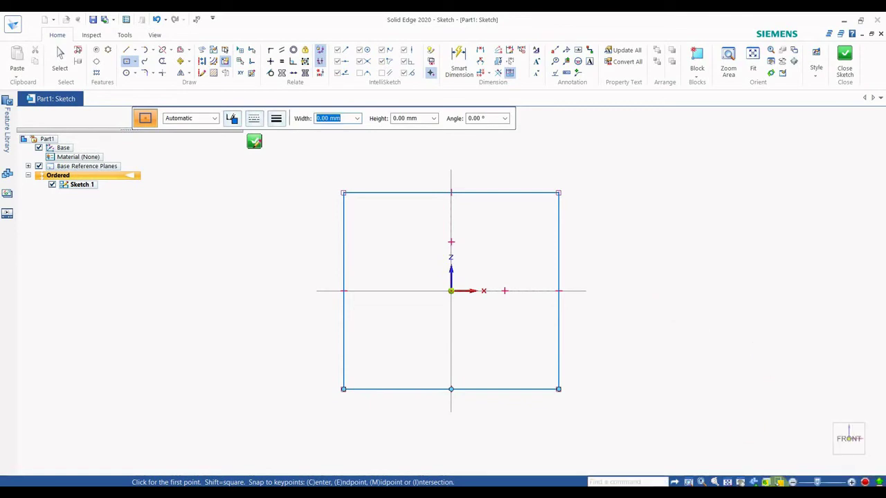
click(751, 493)
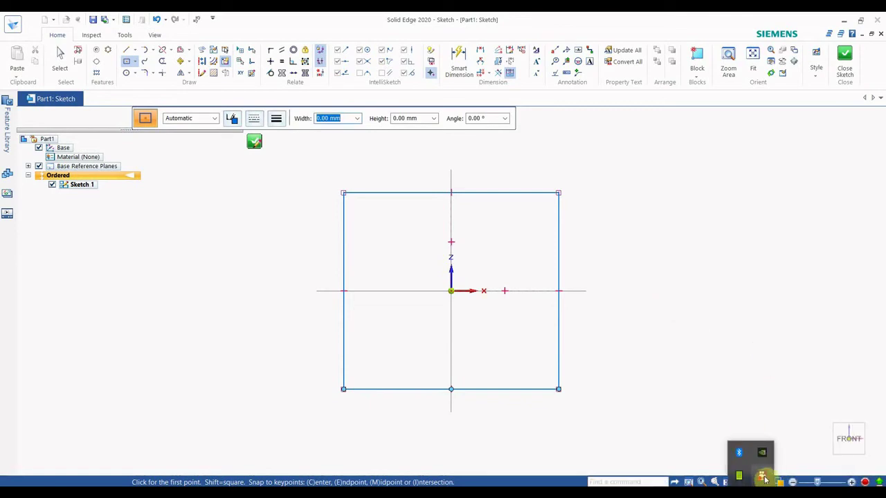
right_click(708, 369)
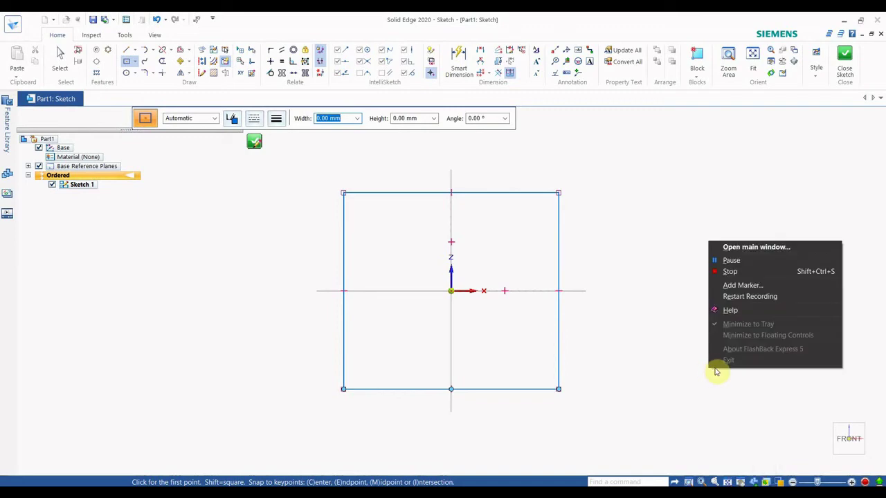
click(673, 398)
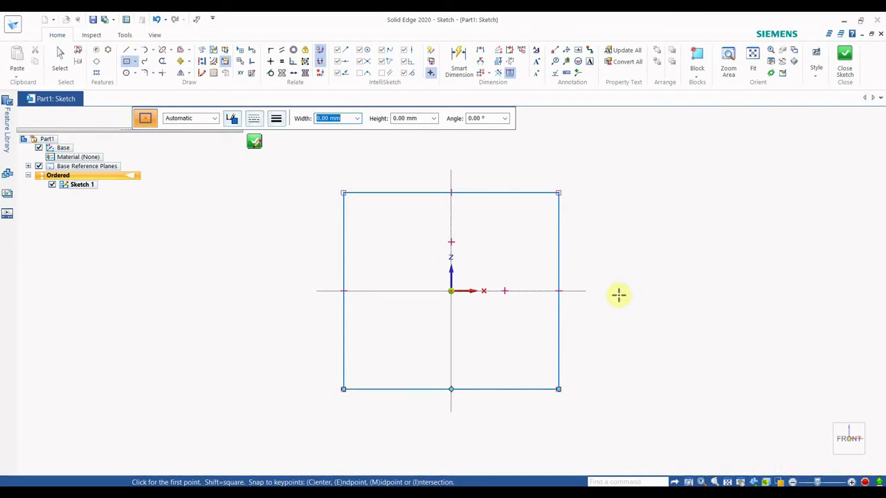
- Dimension the rectangle with Smart Dimension, setting its height and its width to 100 mm each
click(462, 61)
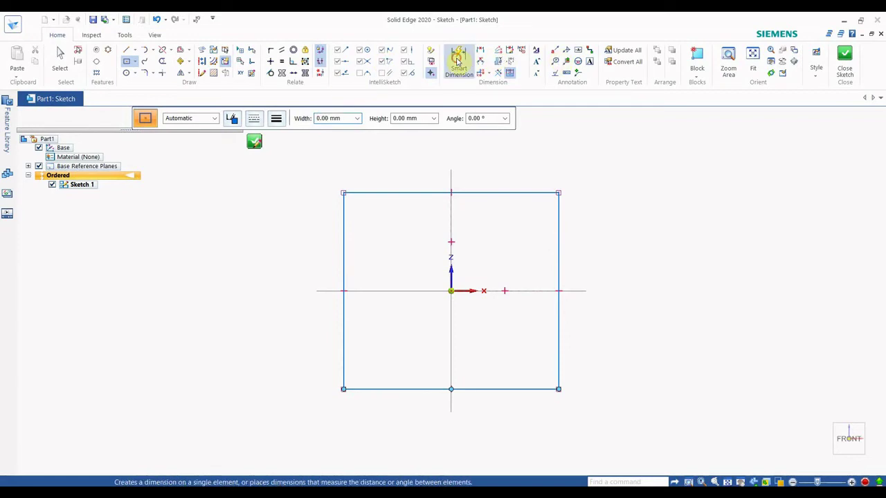
click(558, 228)
click(641, 231)
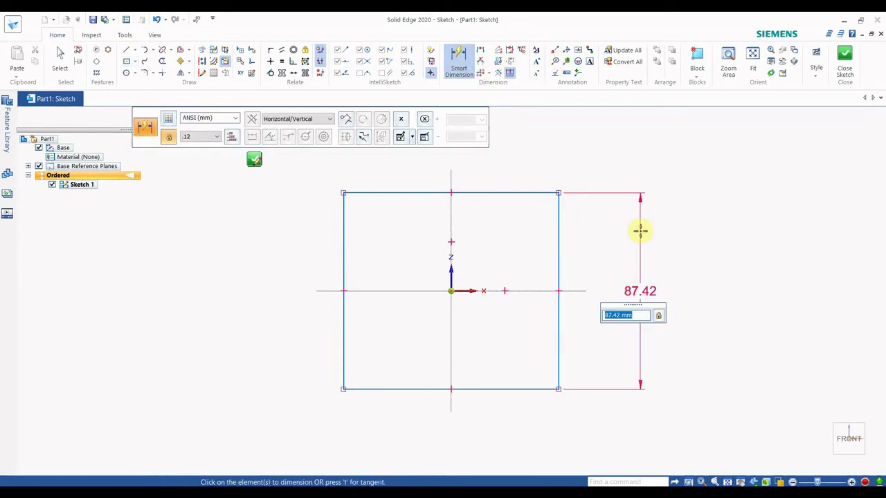
text(100)
key(Return)
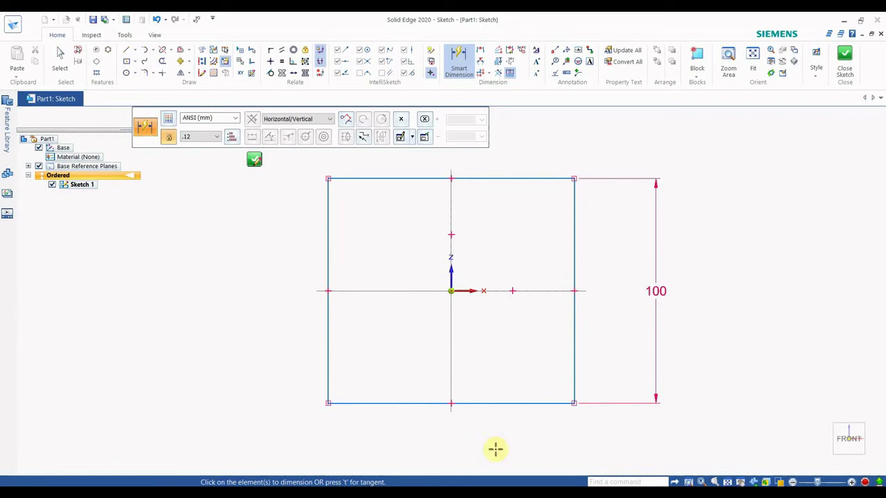
click(500, 404)
click(513, 447)
text(1)
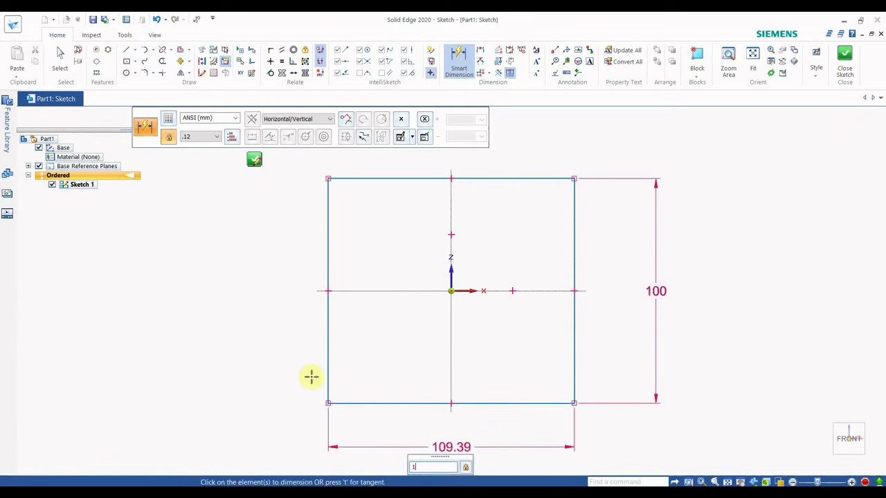
text(00)
key(Return)
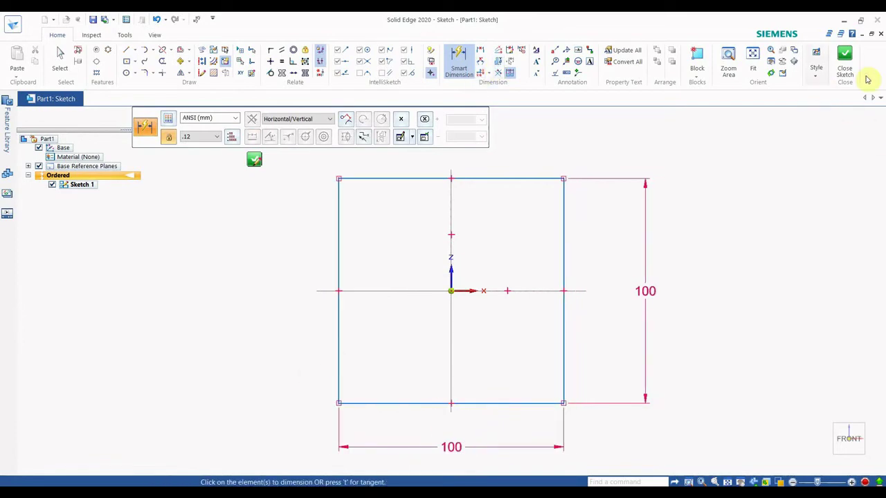
- Close the finished square sketch and leave the Sketch command
click(845, 66)
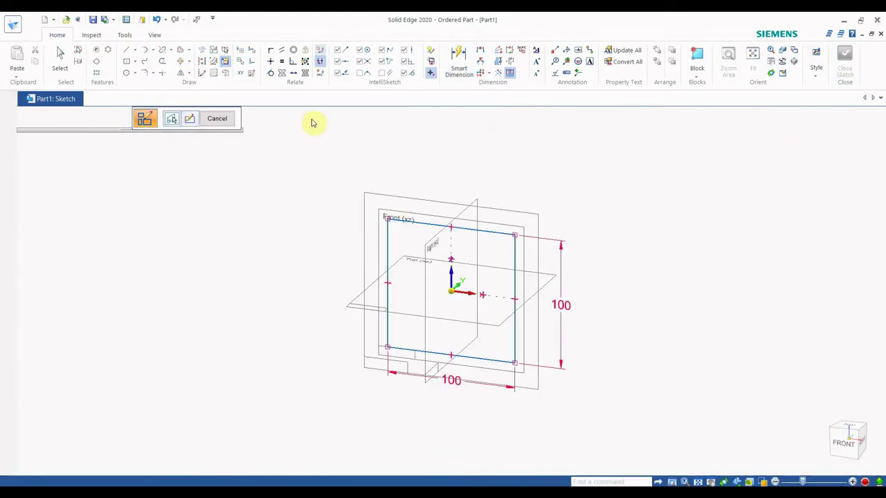
click(217, 119)
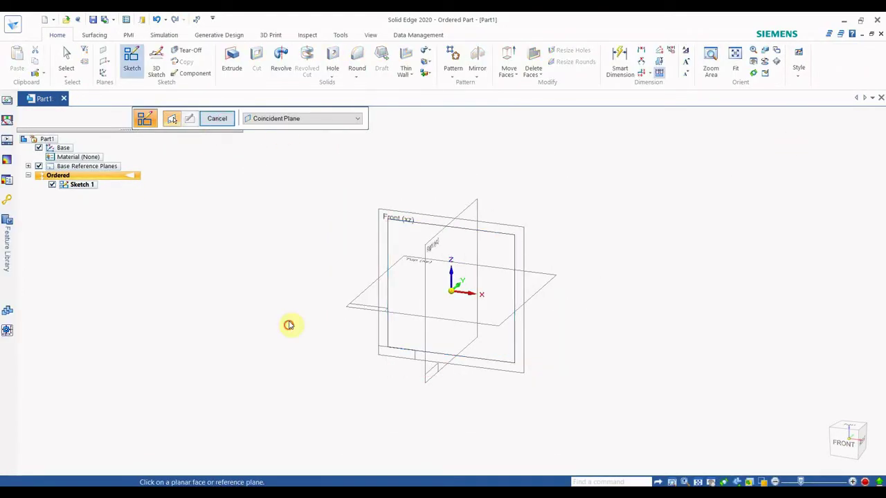
click(220, 120)
- Extrude the square sketch symmetrically about the Front plane with a total distance of 100 mm and finish the feature
click(232, 61)
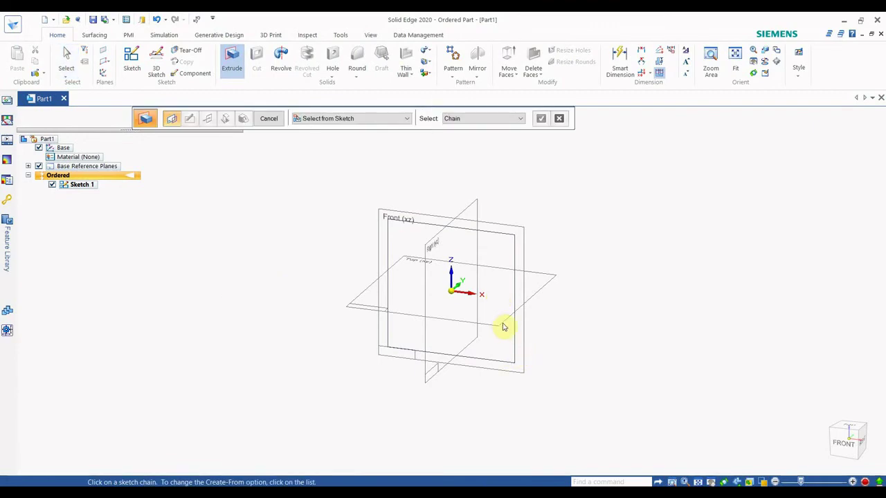
middle_drag(526, 328, 560, 259)
click(512, 328)
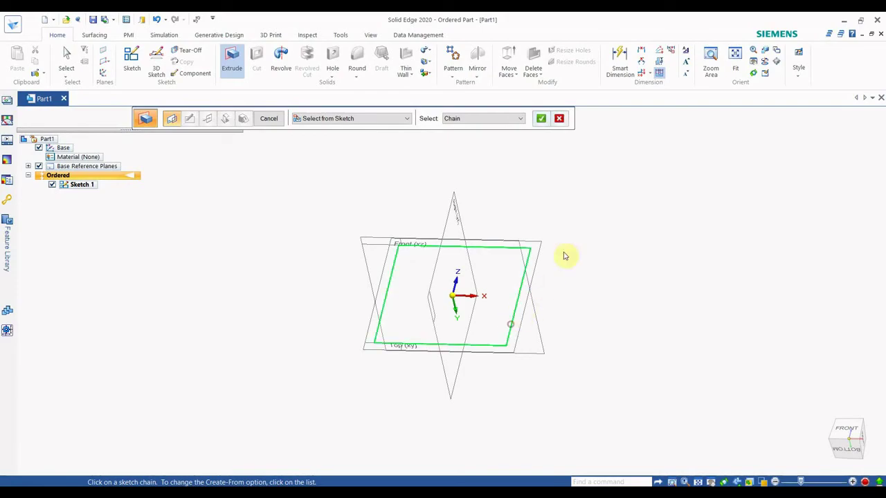
click(542, 119)
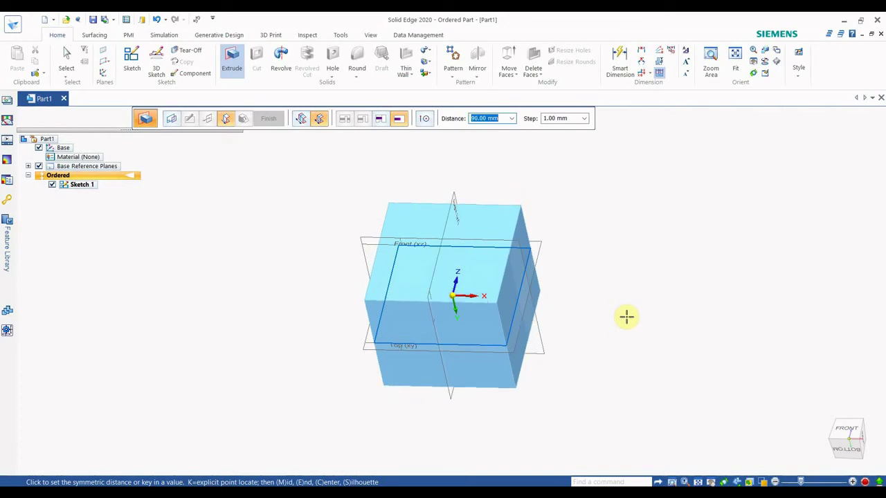
text(100)
key(Return)
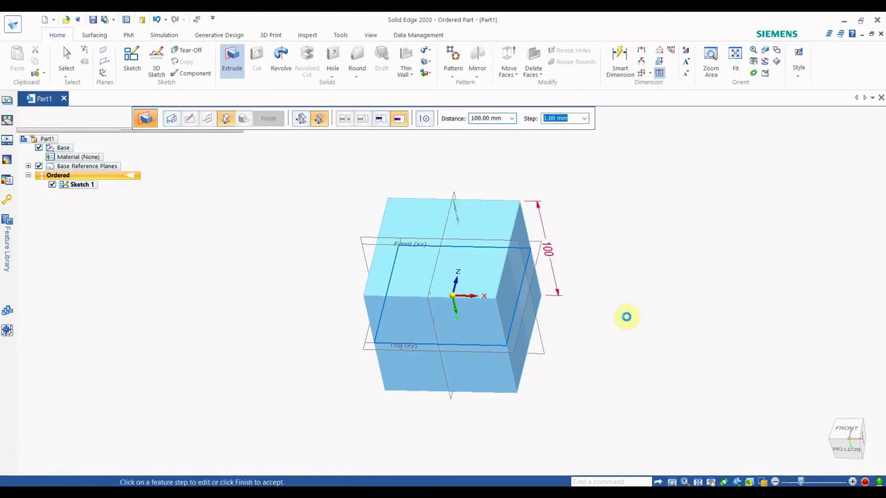
click(269, 119)
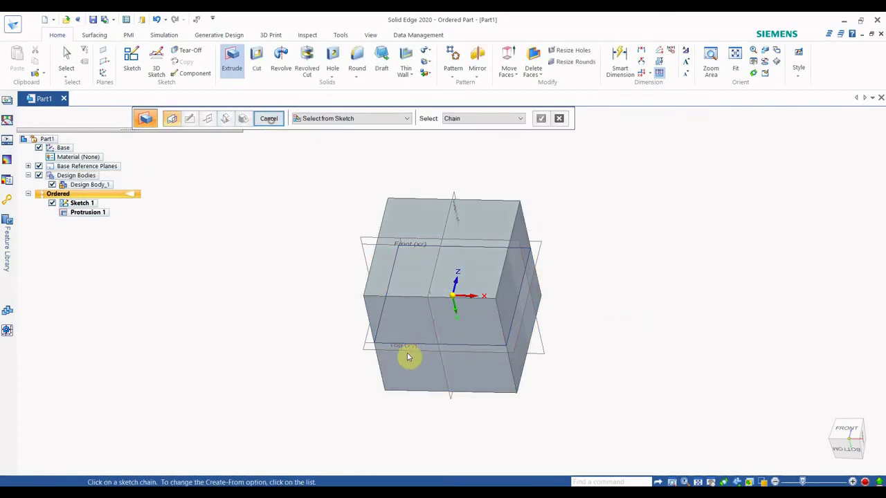
- Start a Hole feature and, in its hole options, choose the Simple type and the ANSI Metric standard
mouse_move(500, 318)
middle_down()
mouse_move(530, 328)
mouse_move(571, 268)
mouse_move(574, 283)
mouse_move(604, 247)
middle_up()
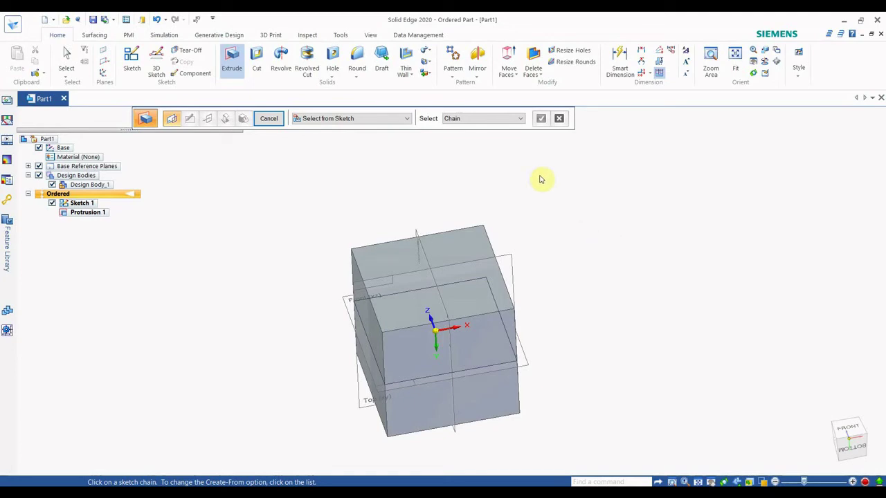
click(333, 76)
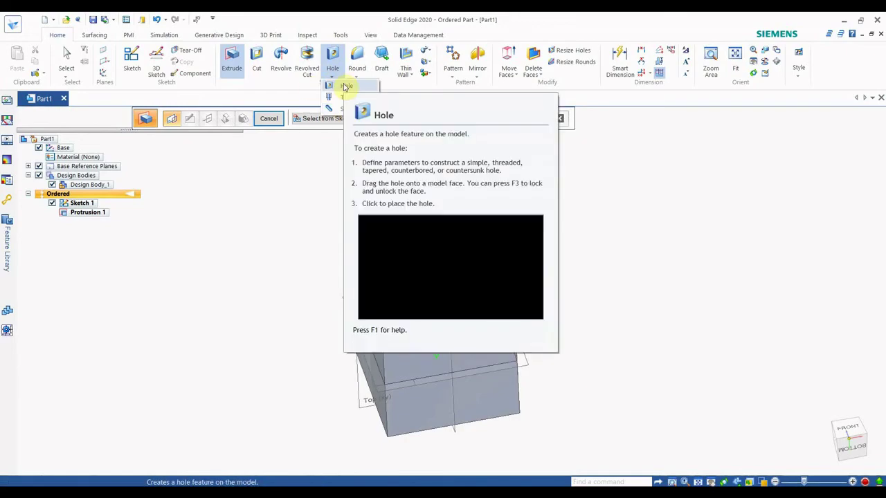
click(345, 87)
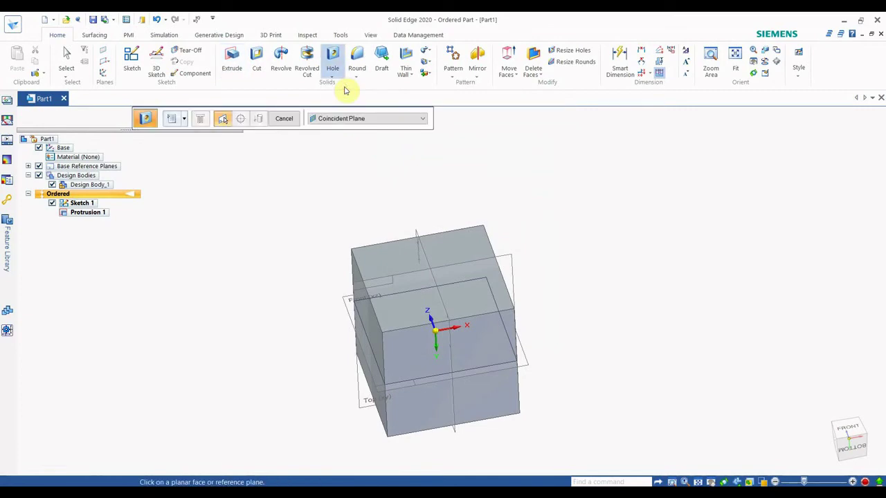
click(173, 121)
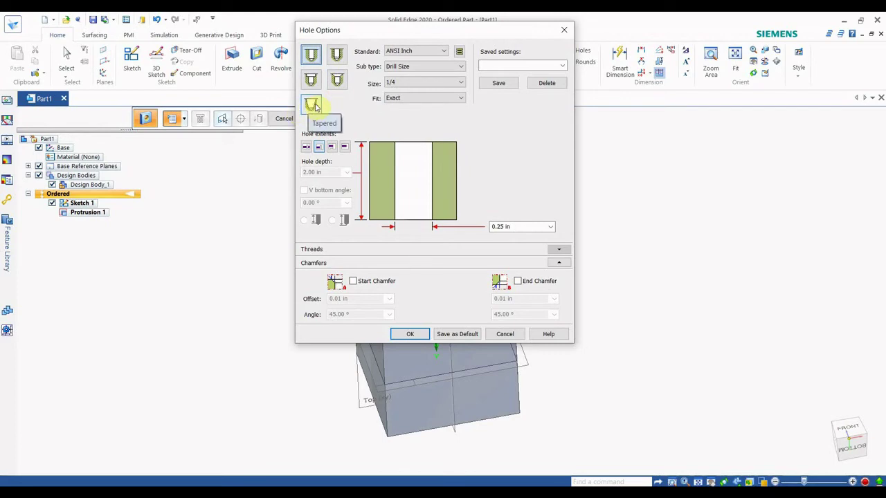
click(312, 58)
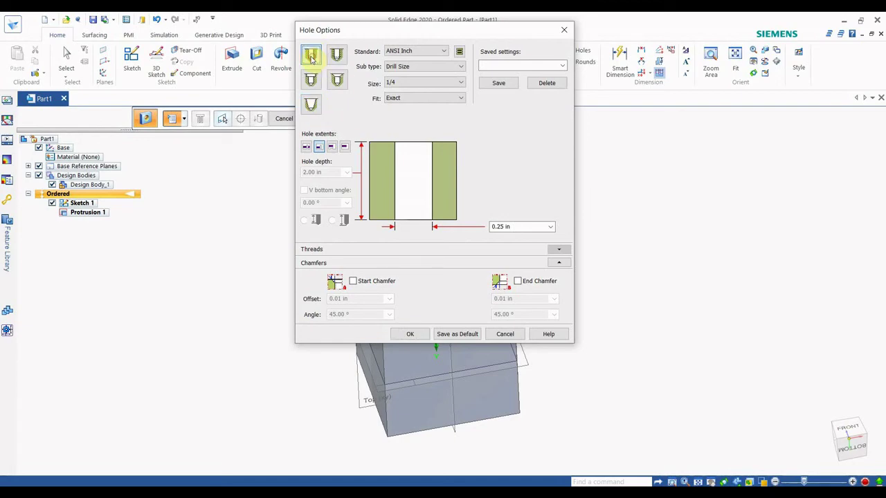
click(433, 52)
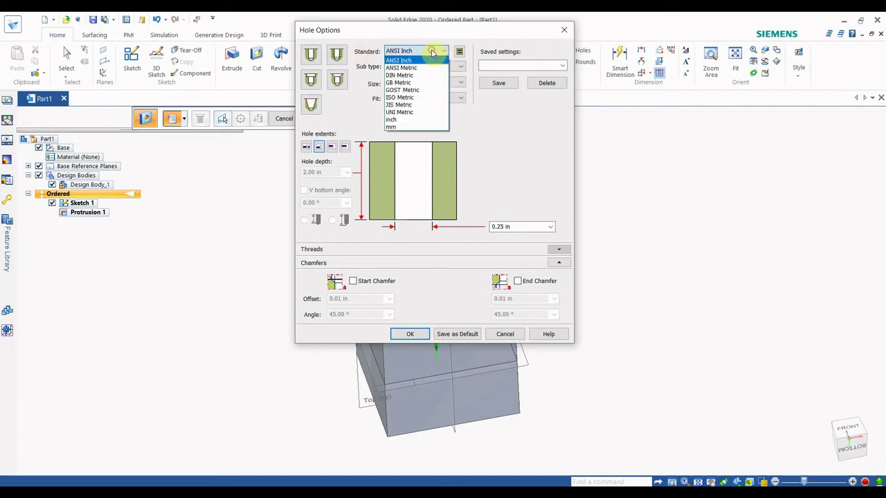
click(401, 68)
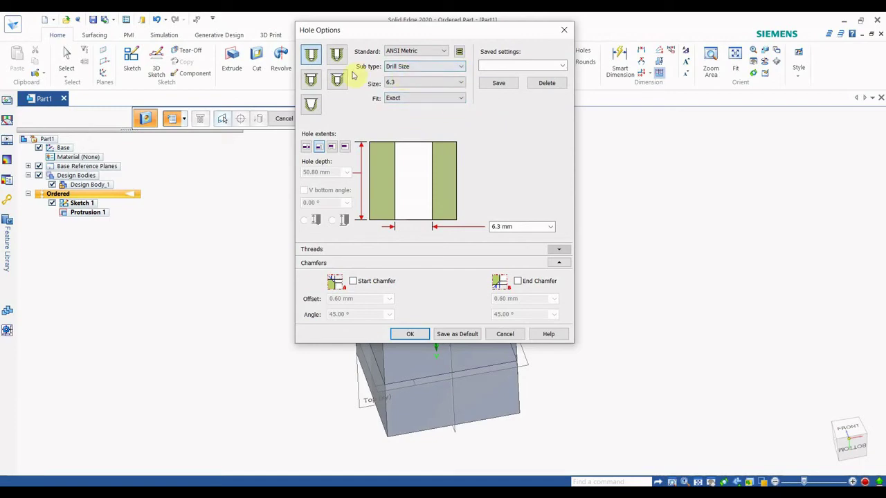
- Set the hole's sub type to Drill Size, its size to 8 and its fit to Exact
click(407, 65)
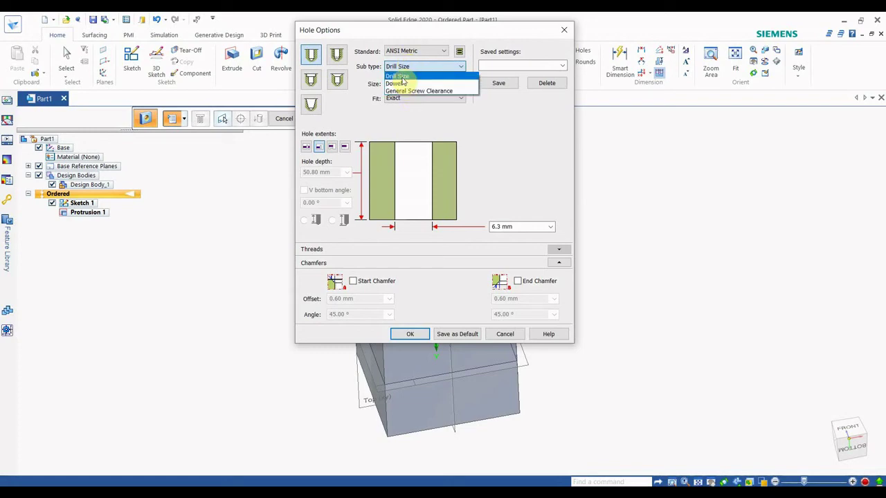
click(400, 76)
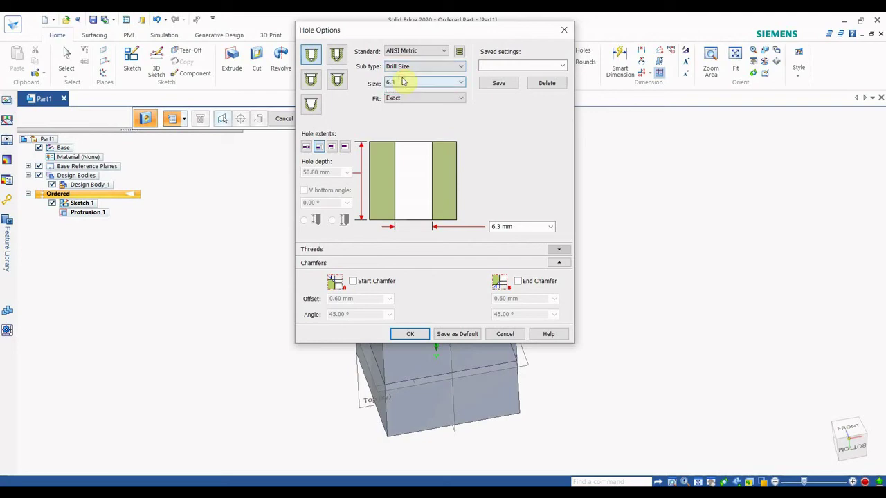
click(458, 83)
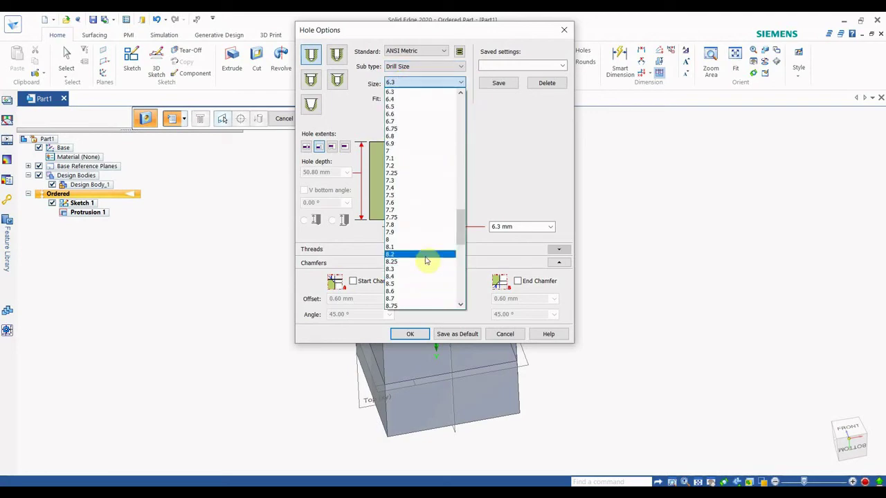
click(399, 240)
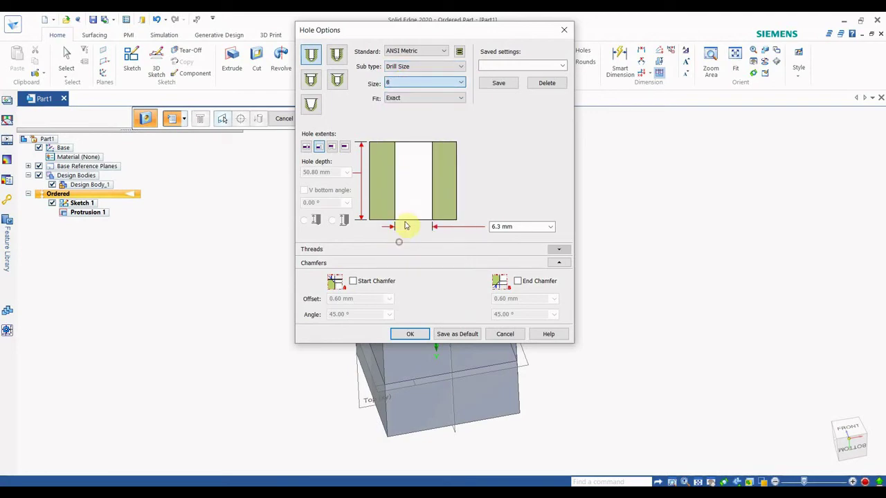
click(458, 100)
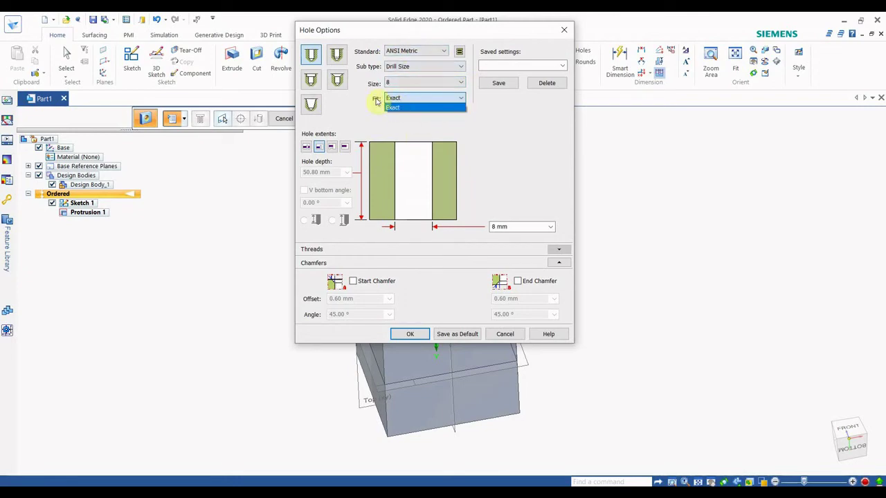
click(406, 109)
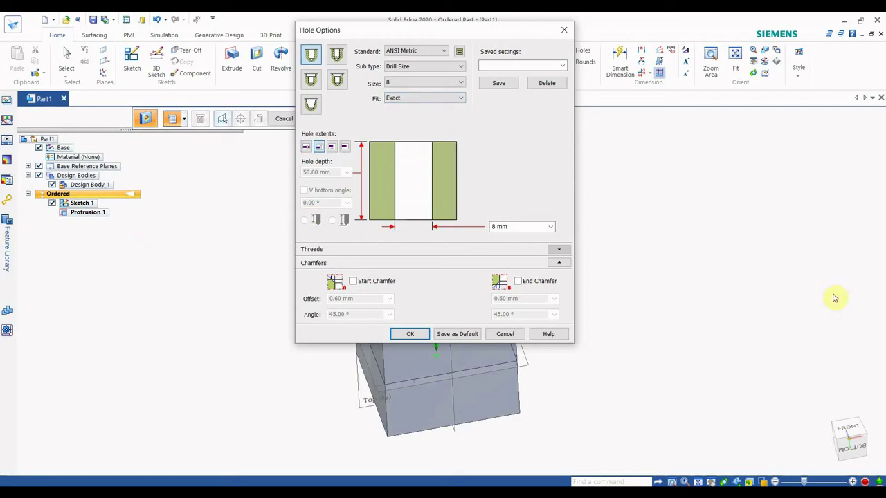
- Set the hole extents to a finite depth of 30 mm
click(319, 147)
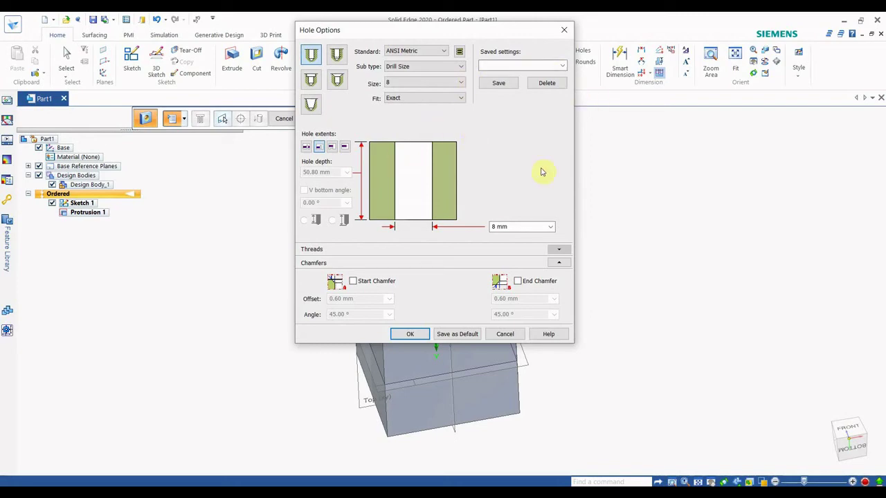
click(345, 148)
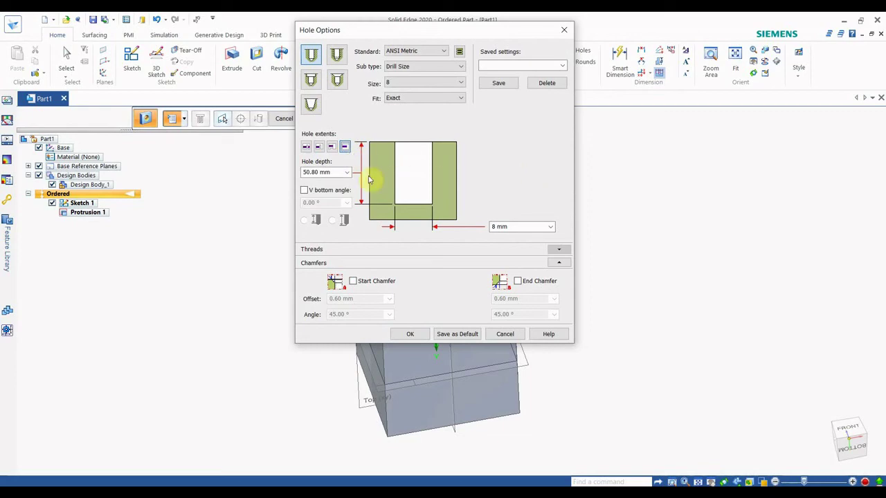
click(335, 173)
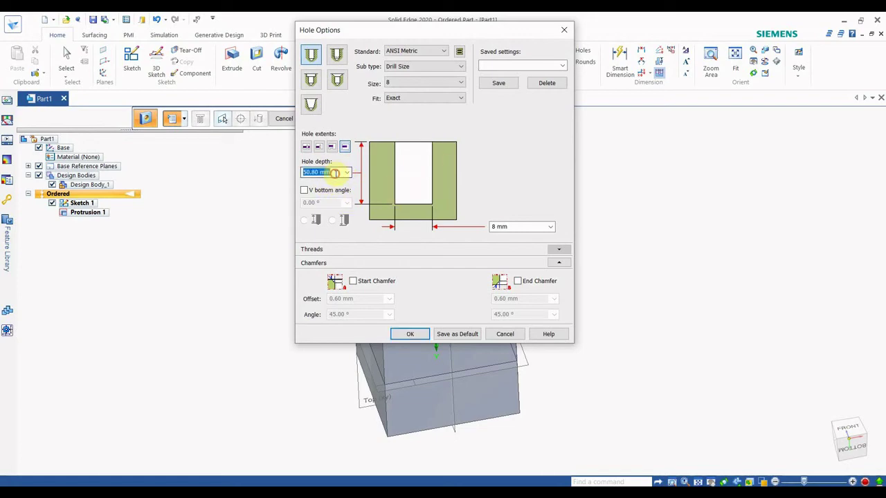
key(BackSpace)
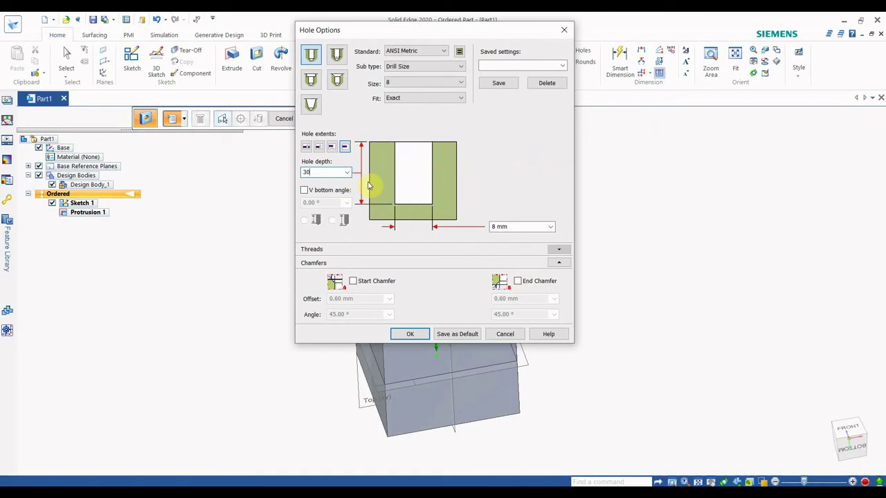
- Enable the V bottom angle for the hole and measure the hole depth to the tip of the V
click(305, 191)
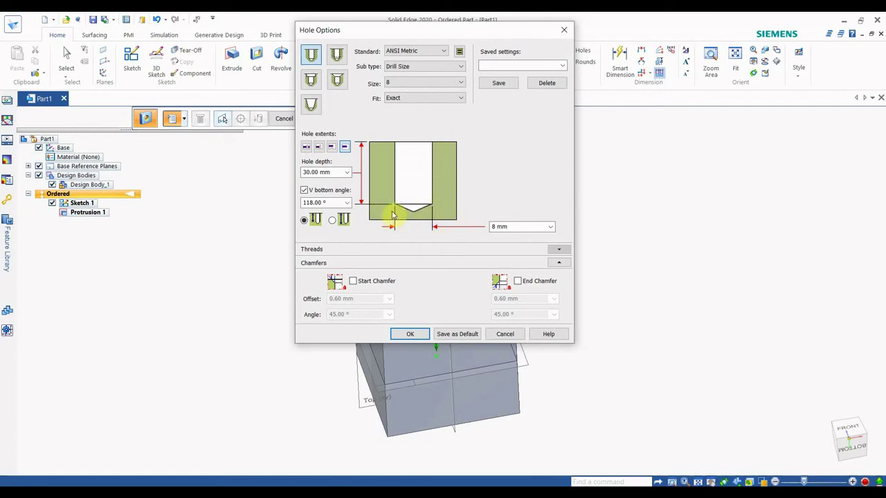
click(334, 220)
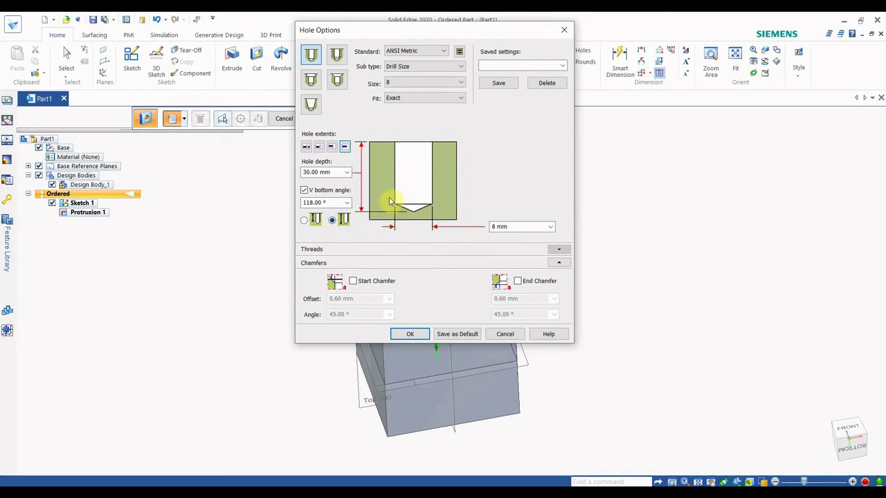
click(304, 222)
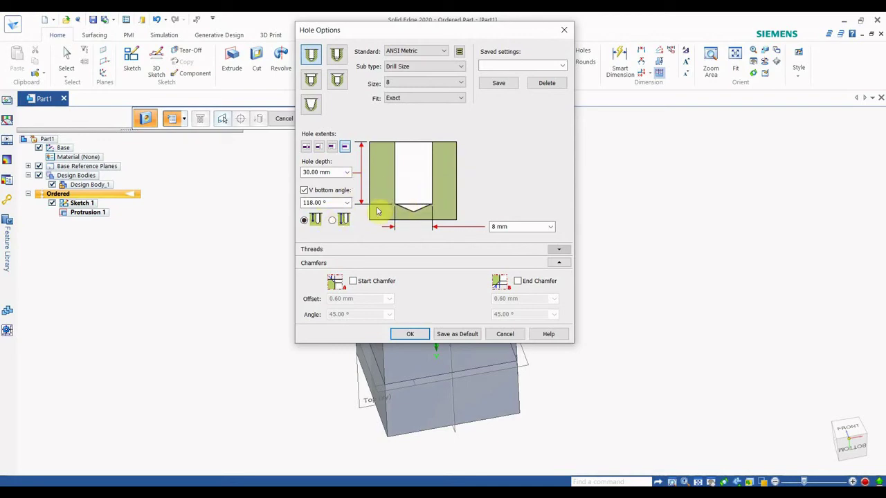
click(332, 220)
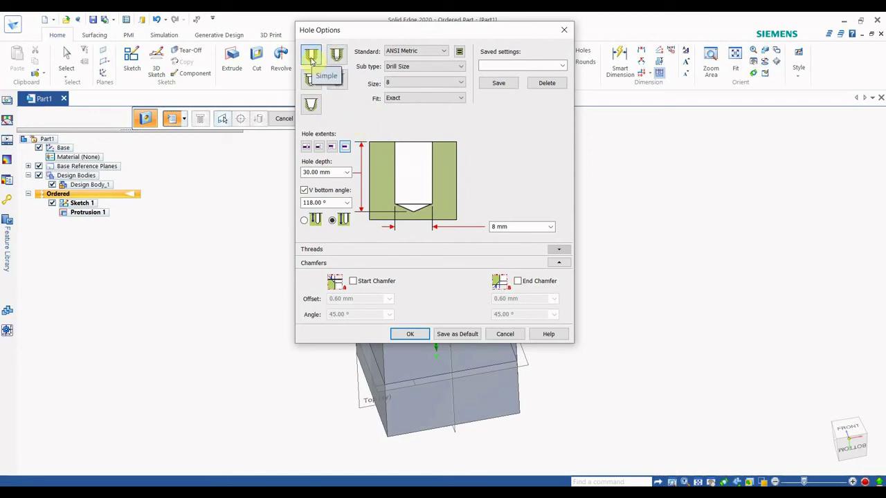
- Add a start chamfer with a 1 mm offset to the hole and accept the hole options
click(353, 282)
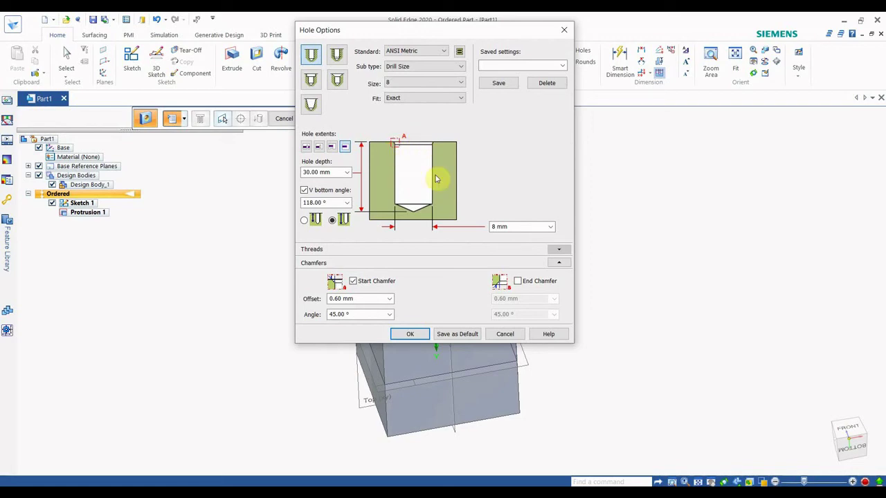
click(348, 300)
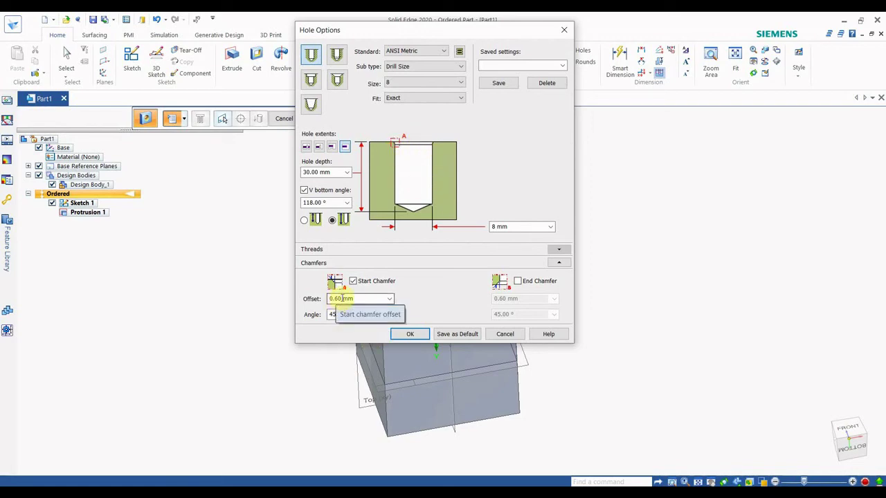
key(BackSpace)
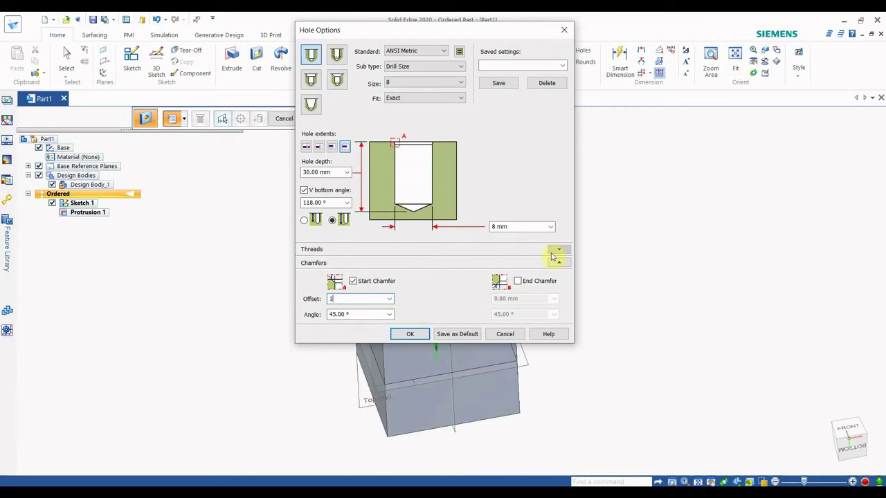
click(422, 334)
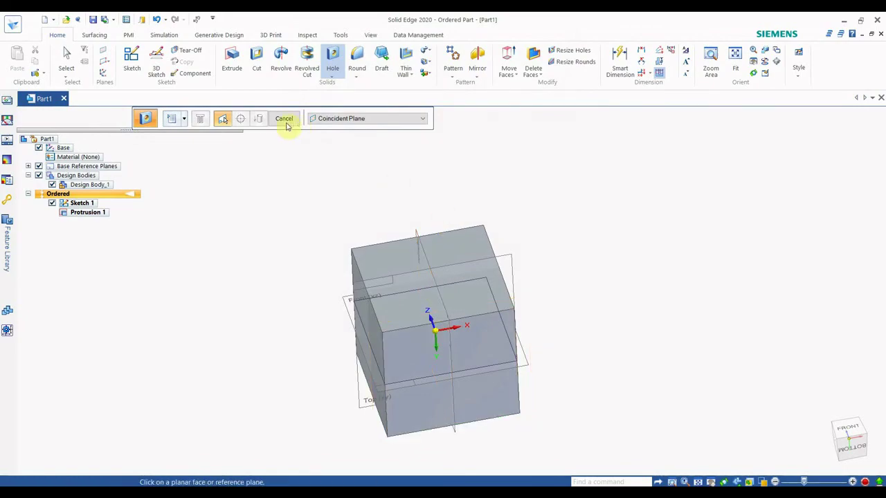
- Place one hole in the upper-left quadrant of the cube's front face, close the hole sketch and finish the feature
click(477, 244)
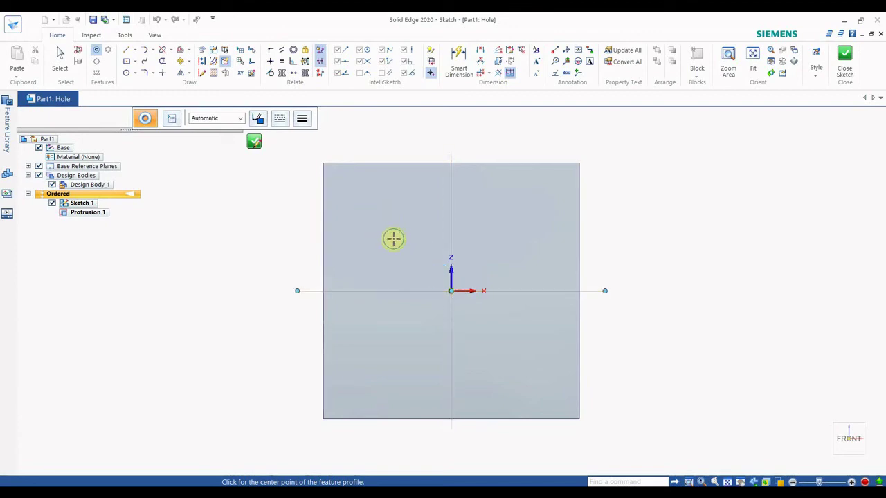
click(369, 215)
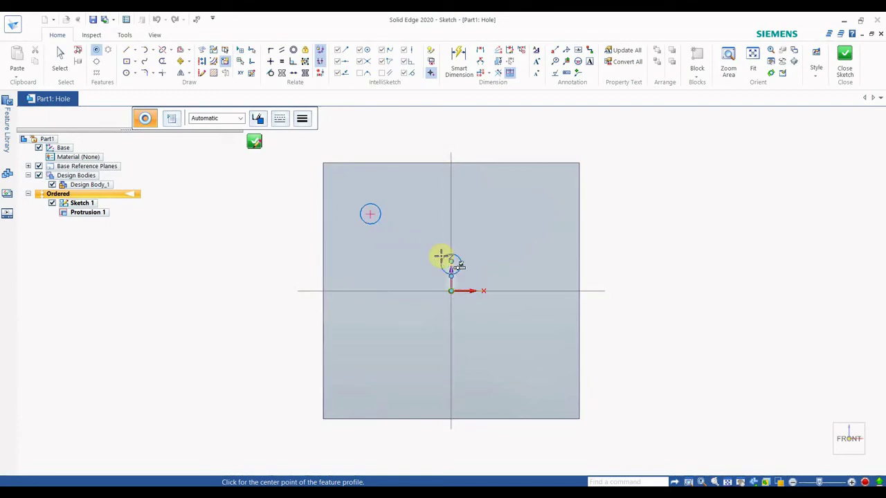
click(844, 61)
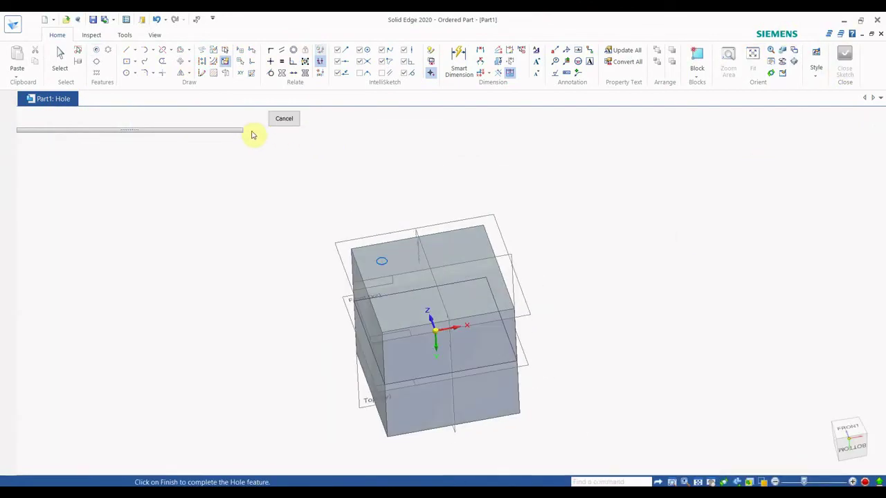
click(283, 119)
click(284, 119)
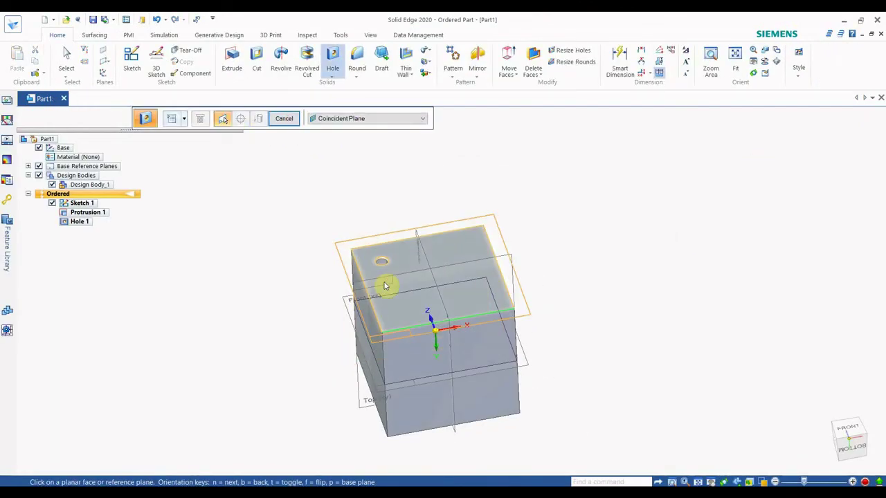
scroll(388, 278, up, 5)
middle_drag(379, 235, 398, 284)
scroll(387, 219, up, 4)
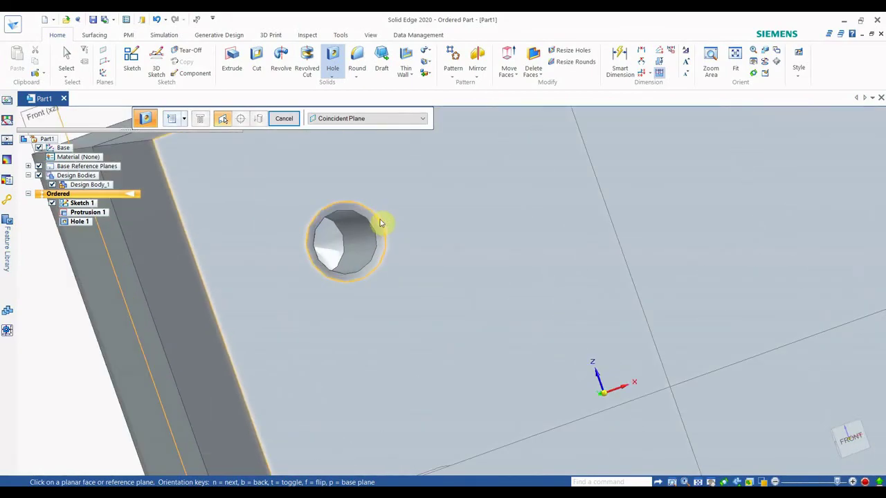
- Configure a new threaded hole that follows the ANSI Metric standard
middle_drag(381, 221, 385, 244)
scroll(388, 232, down, 6)
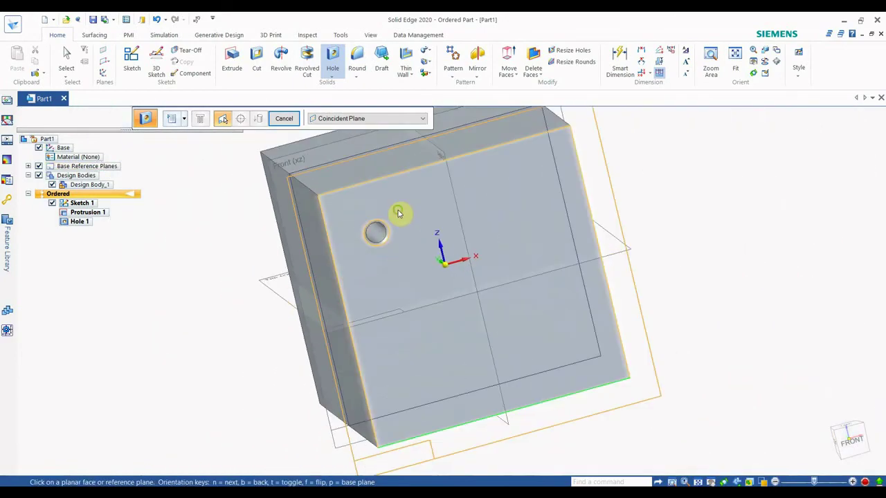
scroll(432, 229, up, 1)
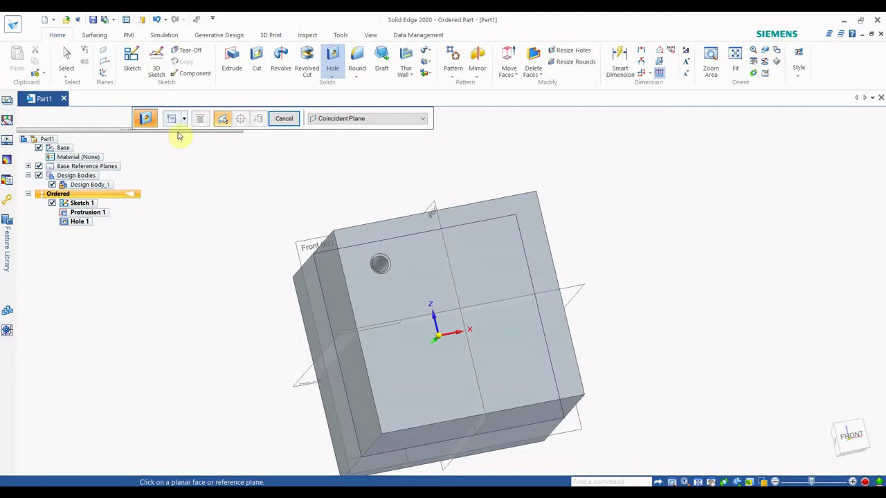
click(171, 119)
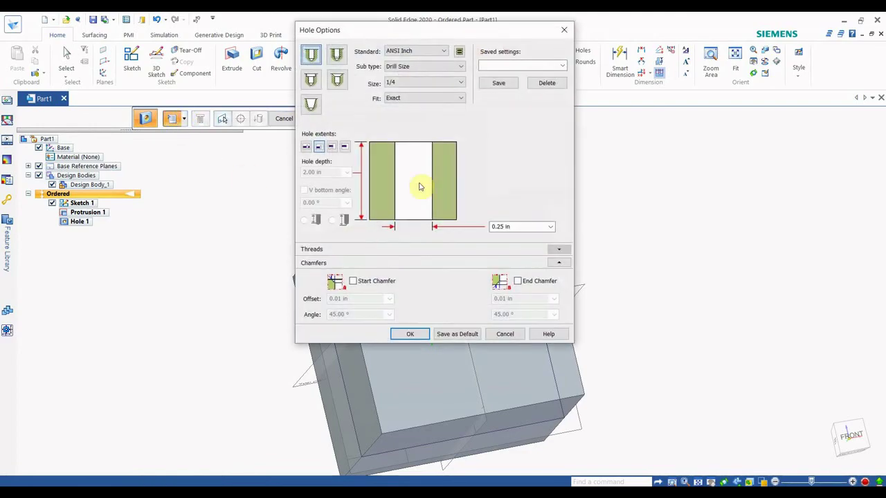
click(338, 55)
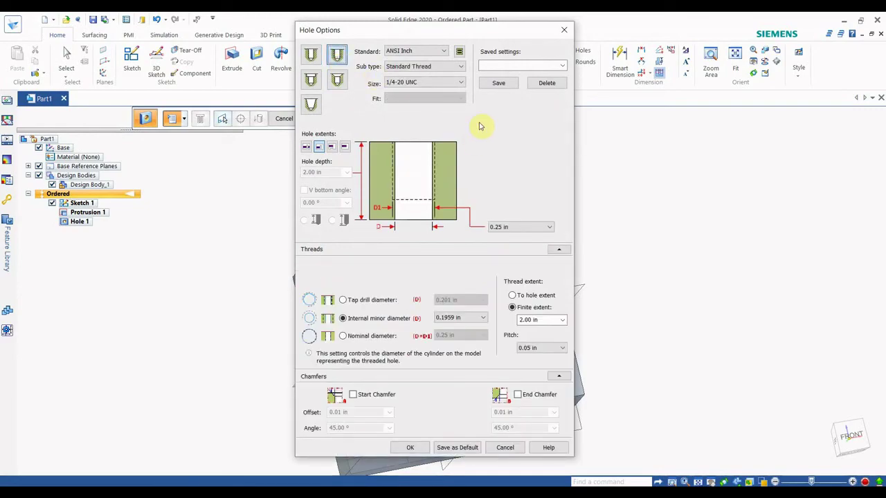
click(423, 54)
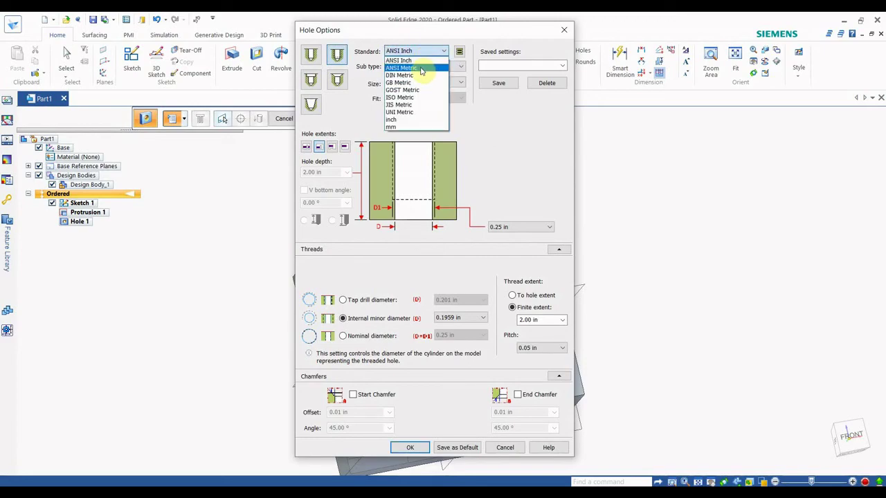
click(420, 69)
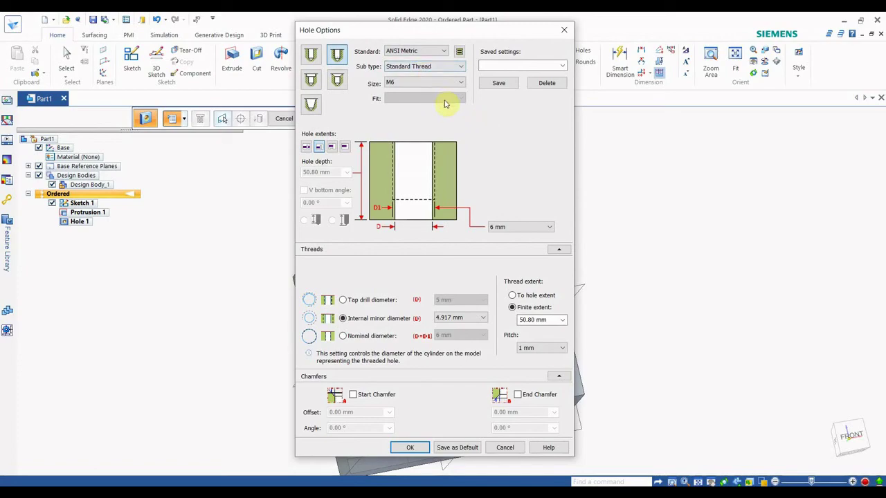
- Set the threaded hole's size to M10 with the Standard Thread sub type
click(460, 82)
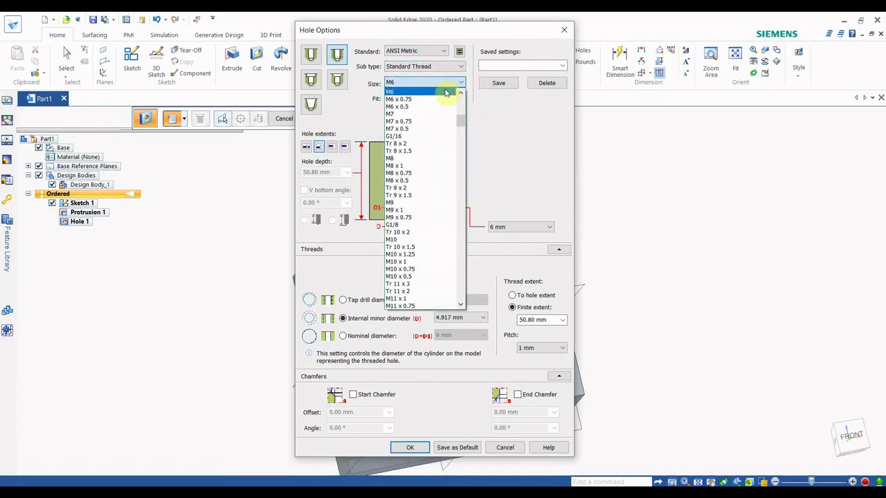
click(398, 240)
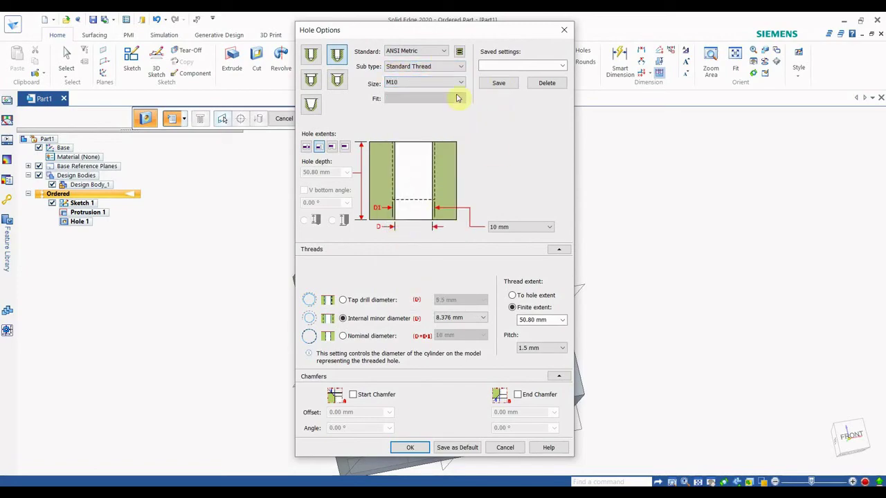
click(453, 67)
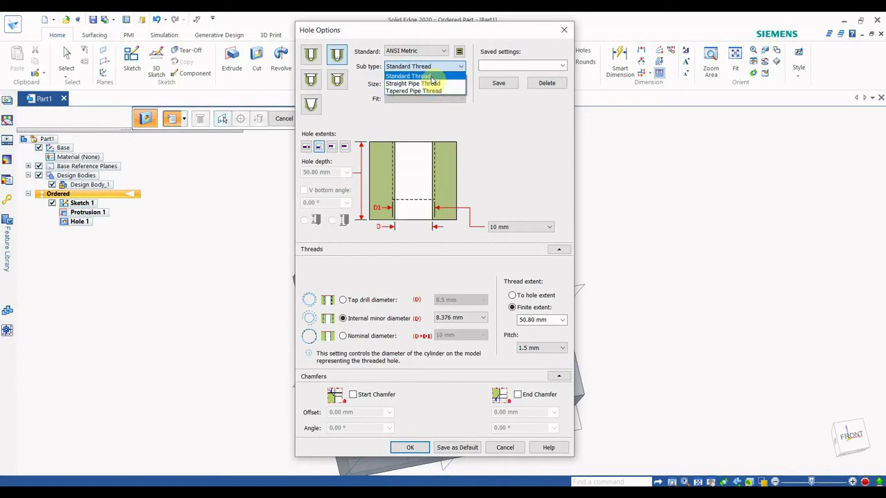
click(427, 76)
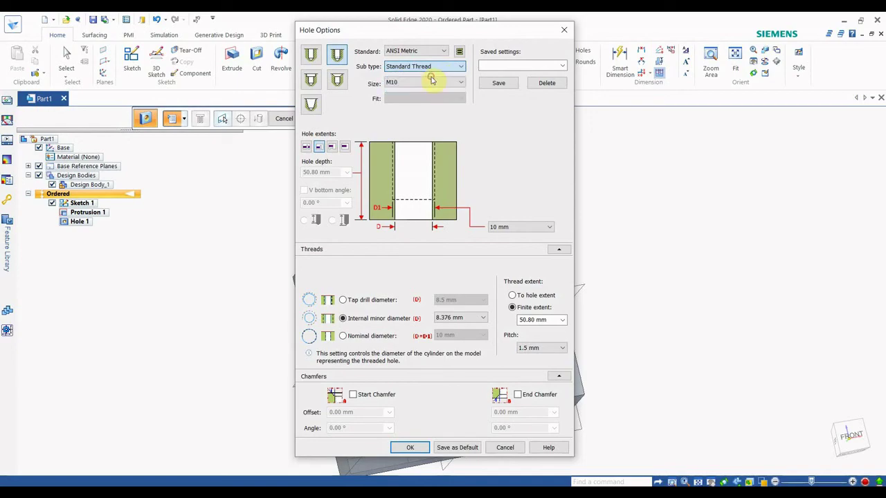
- Give the threaded hole a finite depth of 30 mm and enable its V bottom angle
click(345, 147)
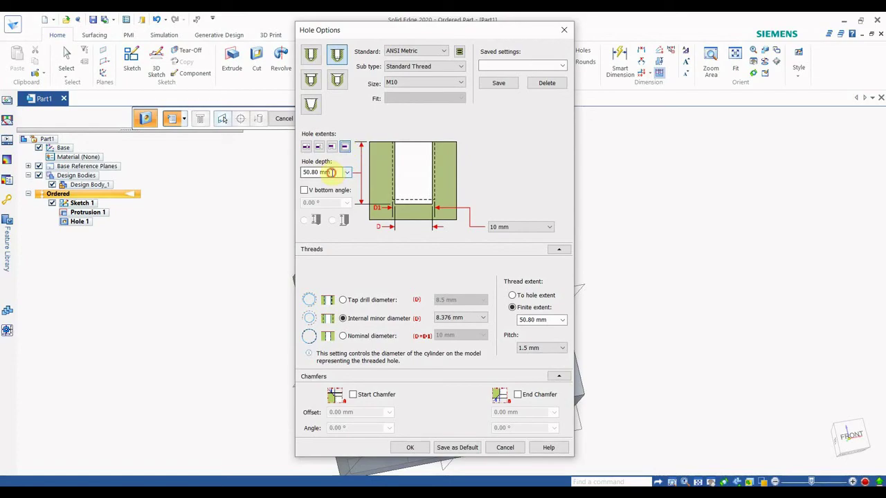
triple_click(332, 172)
key(BackSpace)
text(30)
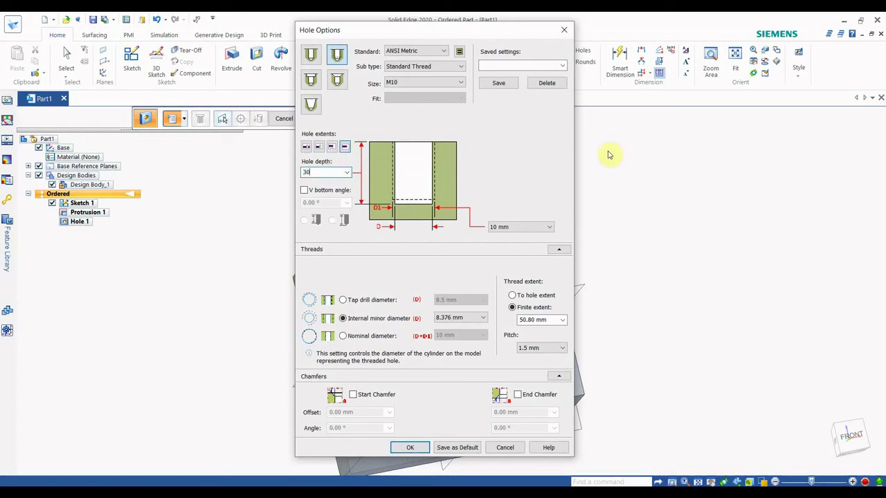
click(304, 190)
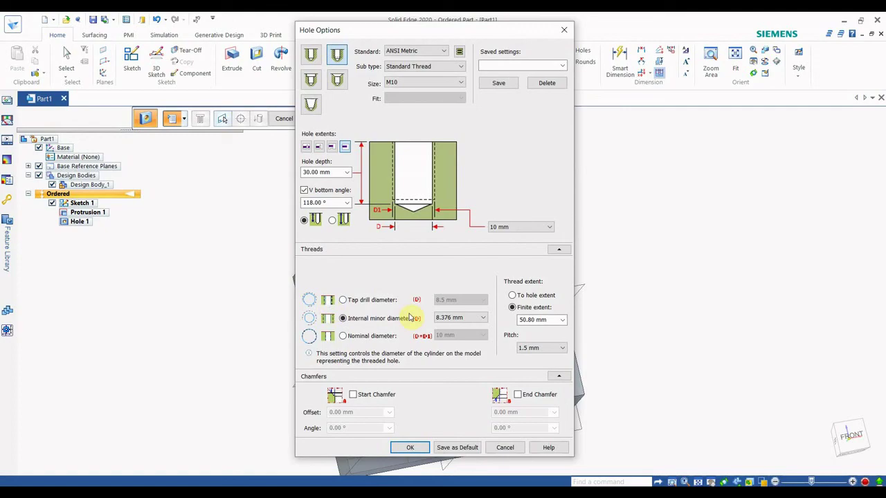
- Try the tap drill and nominal diameter settings for the modelled thread cylinder and return to the internal minor diameter
click(342, 300)
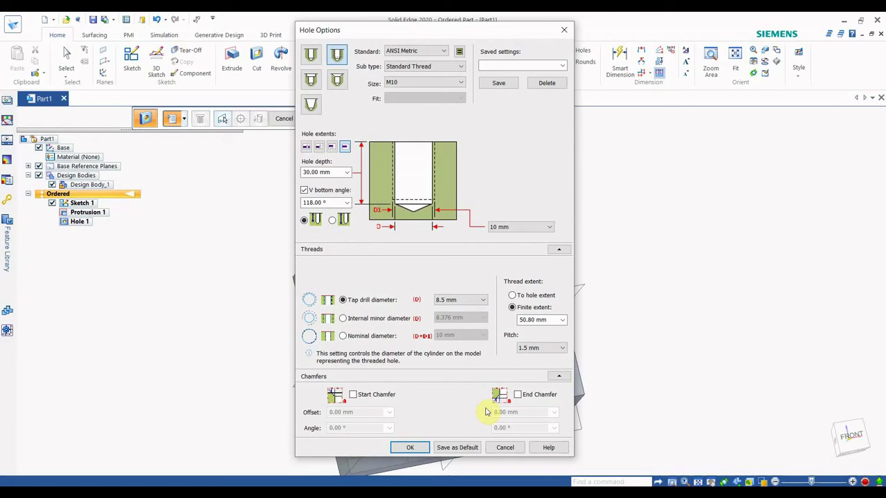
click(345, 319)
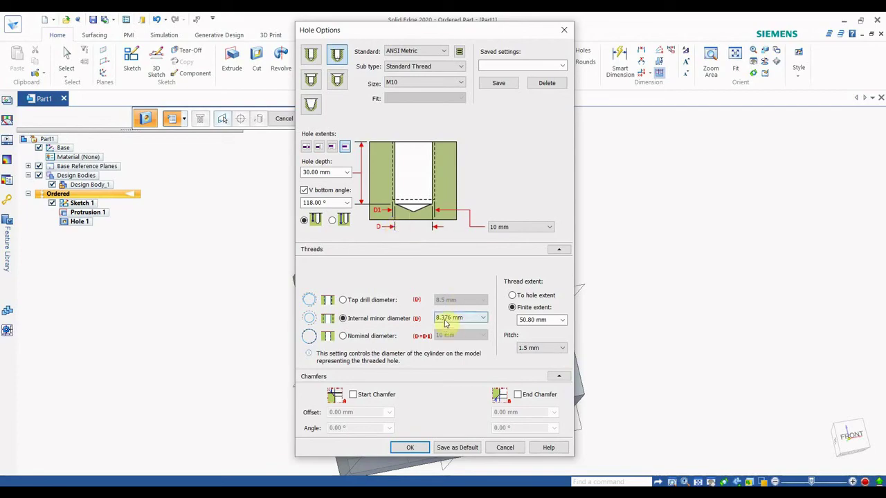
click(344, 337)
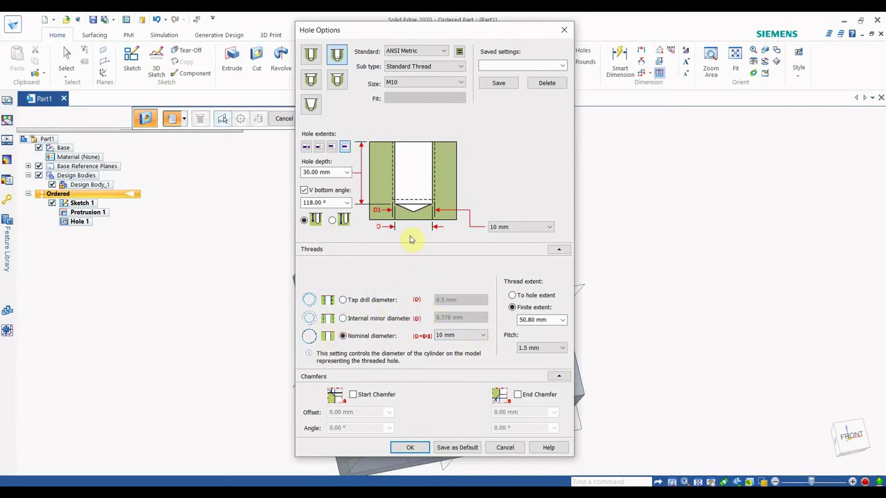
click(344, 319)
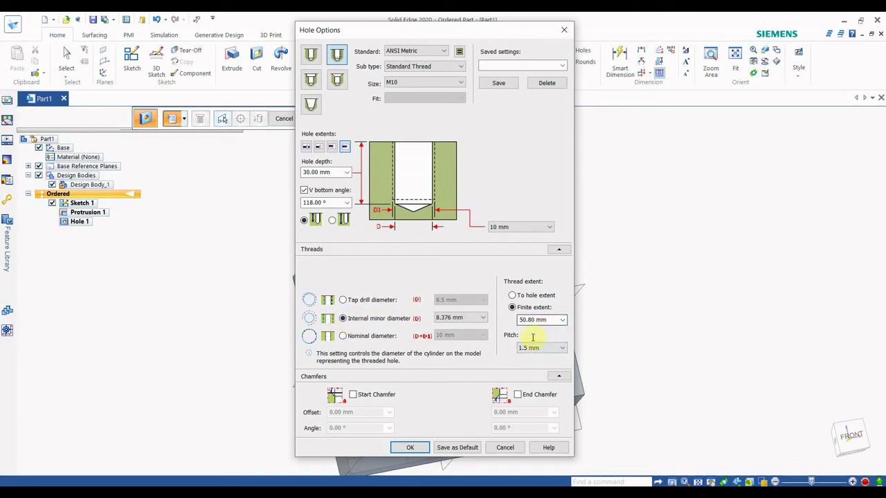
- Enable the start chamfer on the threaded hole and set the finite thread extent to 20 mm
click(352, 395)
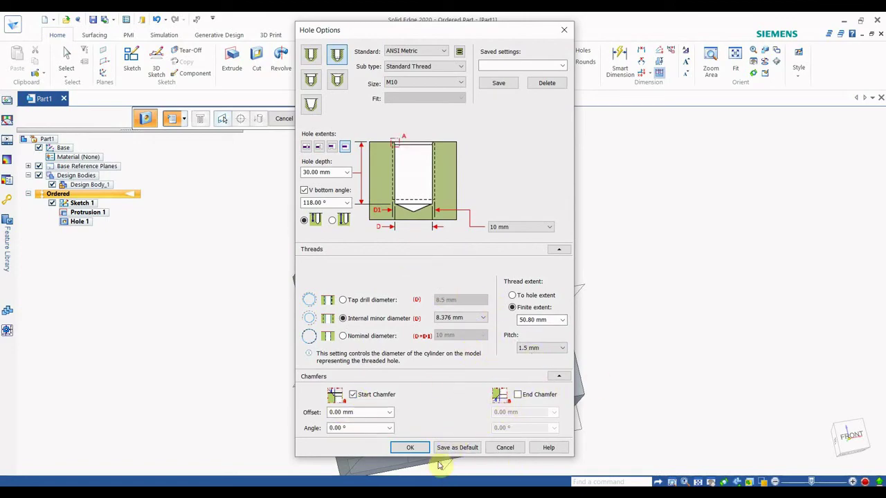
click(418, 450)
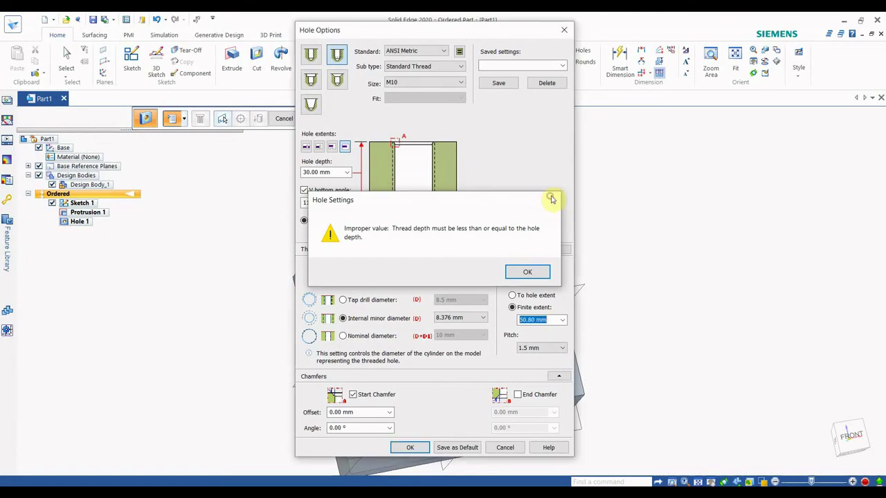
click(550, 201)
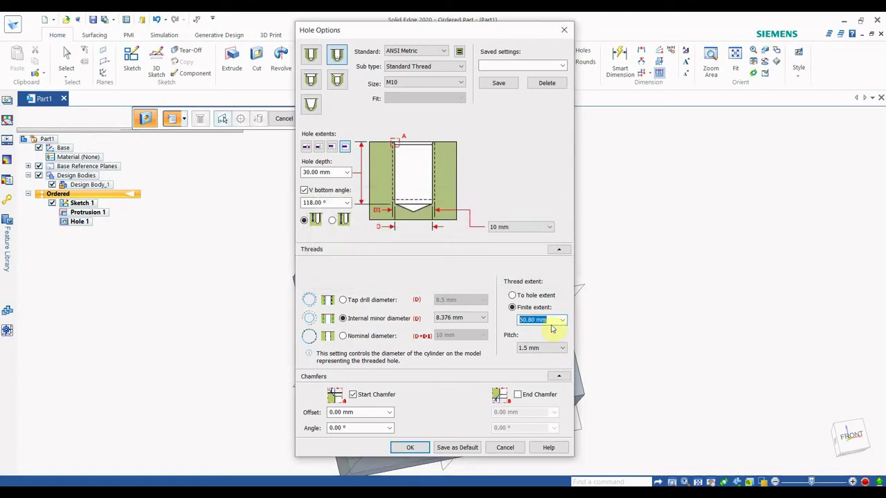
text(20)
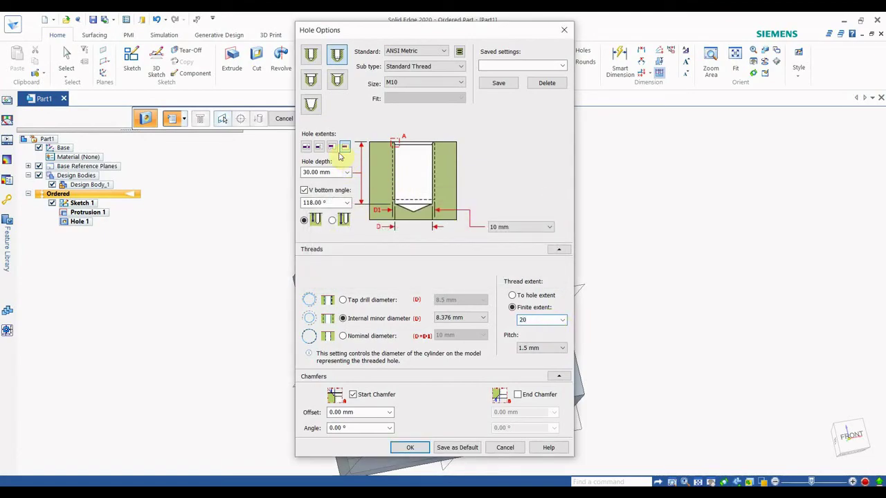
double_click(318, 173)
double_click(543, 319)
click(414, 448)
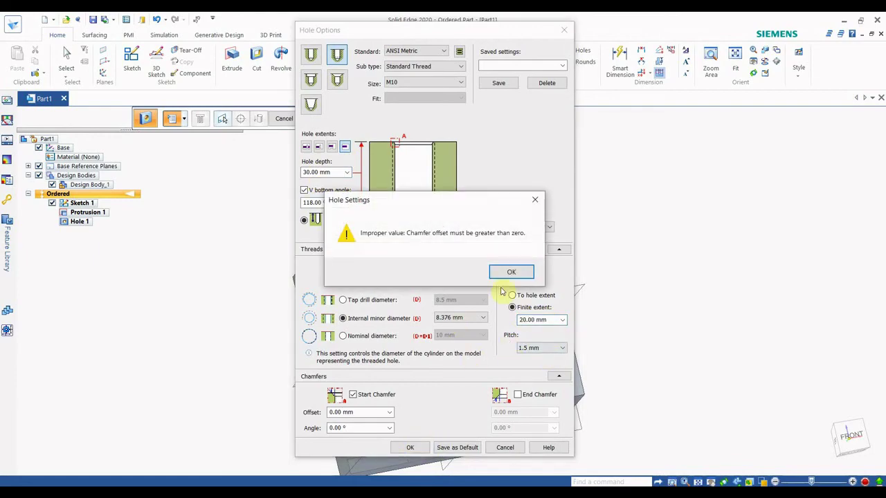
- Set the start chamfer to a 2 mm offset and 45° angle and accept the hole options
click(538, 201)
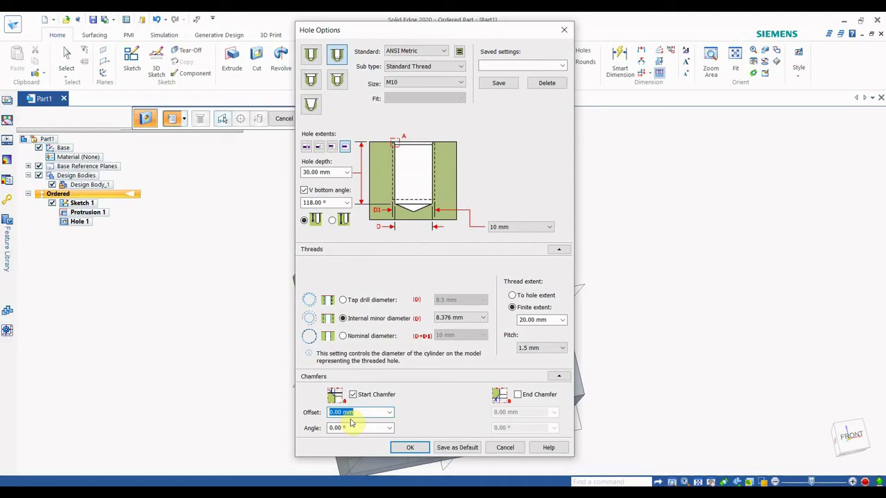
text(2)
key(Tab)
key(Tab)
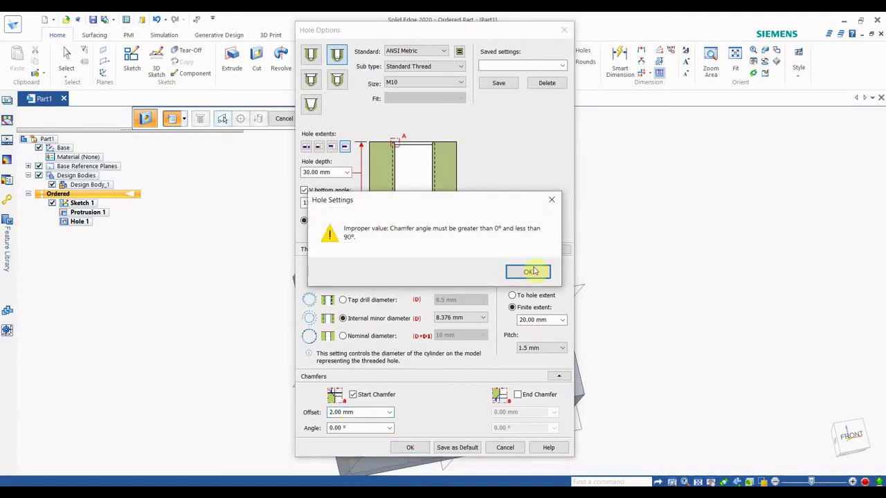
click(553, 200)
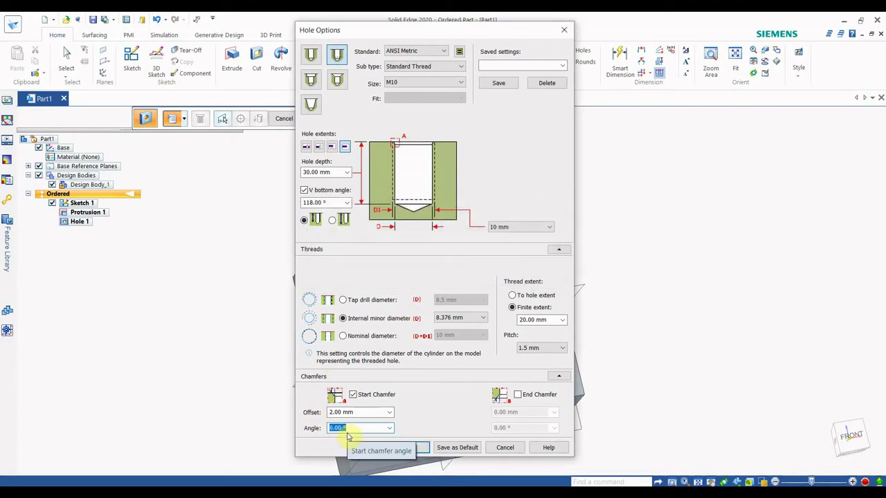
text(45)
click(399, 448)
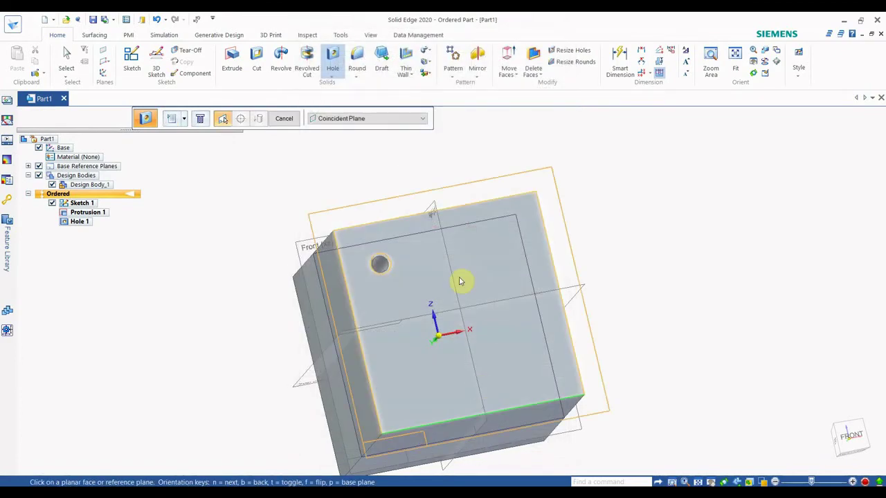
- Place one threaded hole on the cube's front face just right of the first hole, close the hole sketch and finish the feature
click(525, 263)
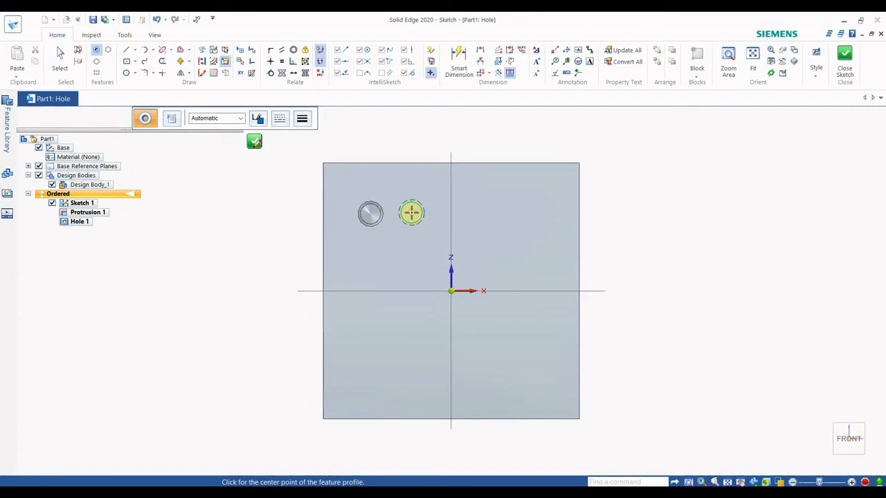
click(411, 212)
click(845, 65)
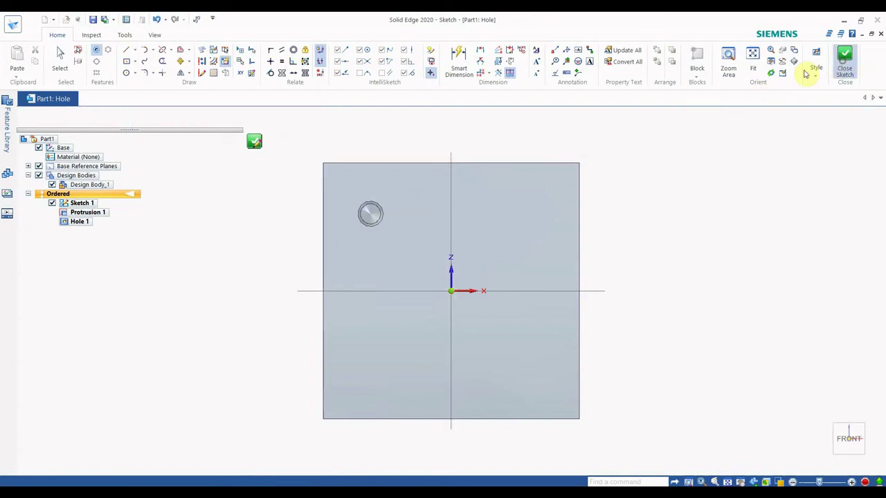
click(281, 122)
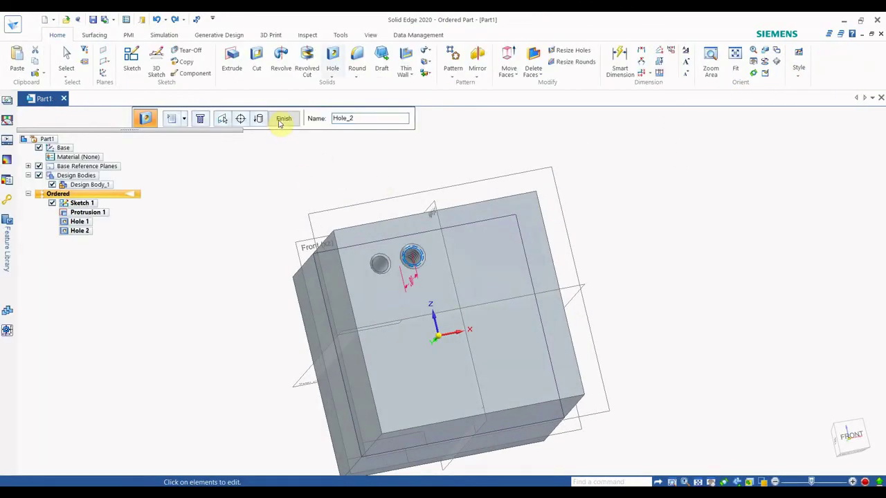
scroll(413, 254, up, 5)
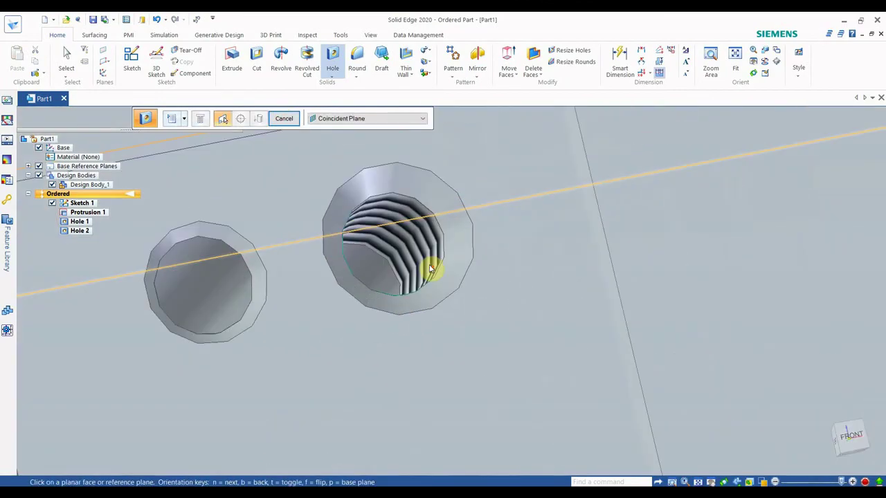
scroll(430, 269, up, 1)
scroll(436, 264, down, 1)
click(434, 262)
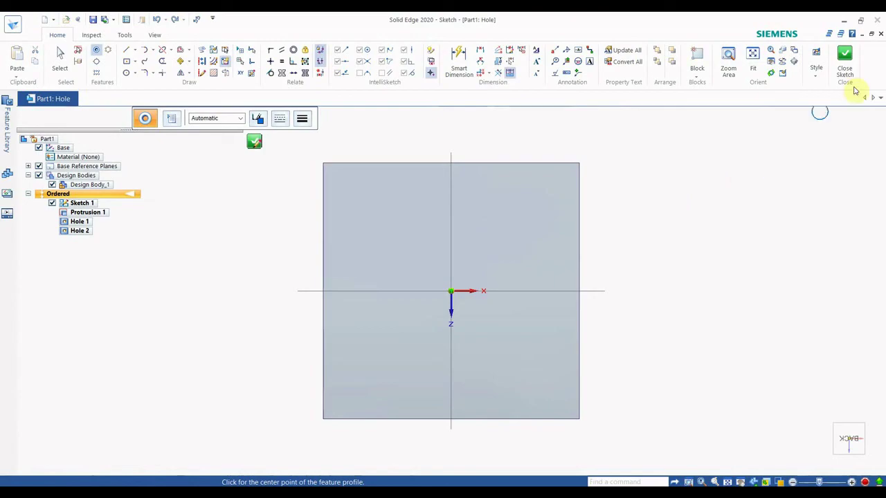
click(845, 64)
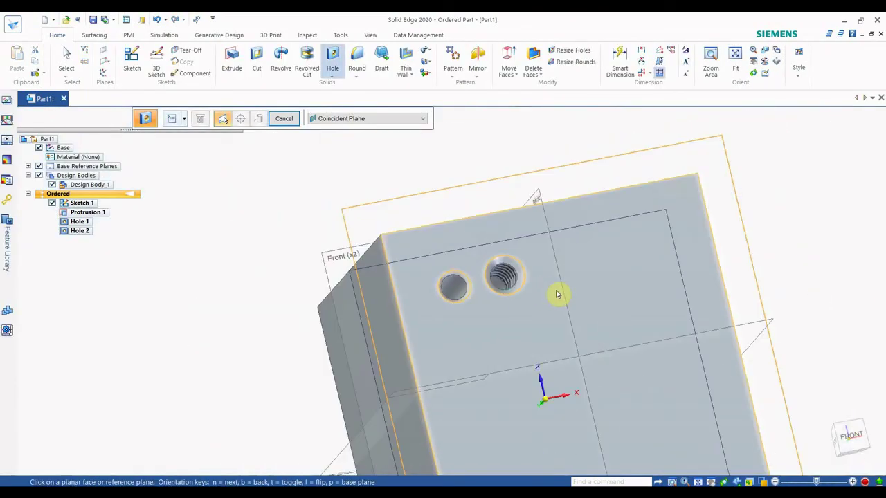
key(Escape)
- Edit the threaded hole's definition, turn on its physical thread and finish the feature
scroll(556, 266, up, 2)
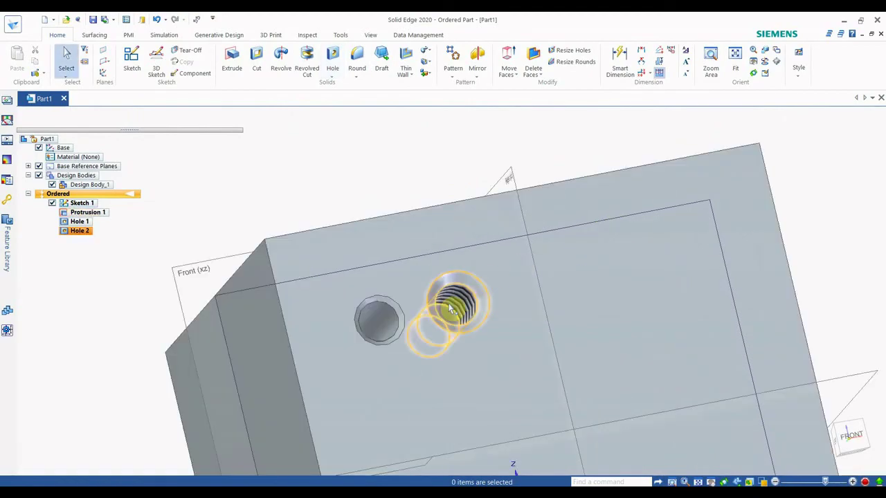
click(472, 307)
scroll(479, 307, down, 1)
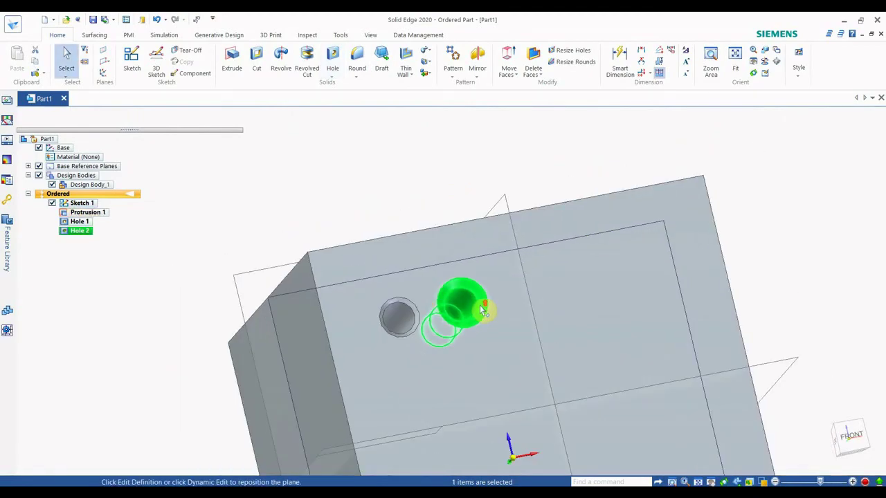
click(380, 290)
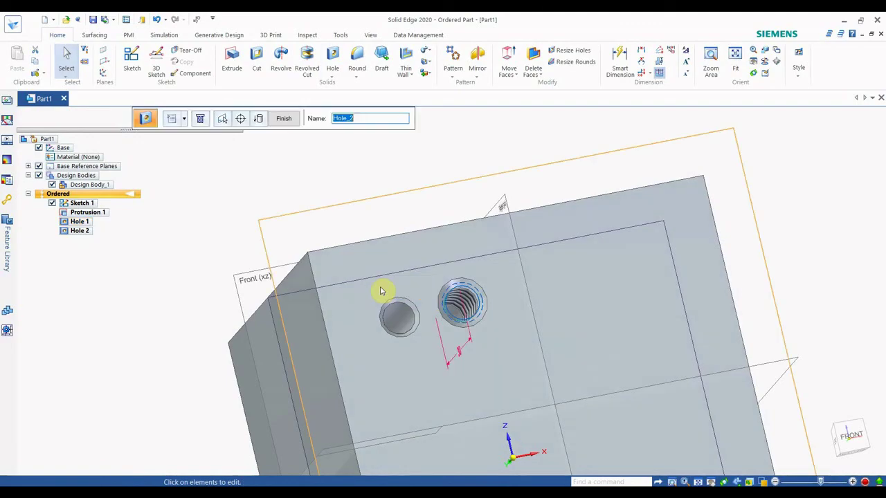
click(204, 121)
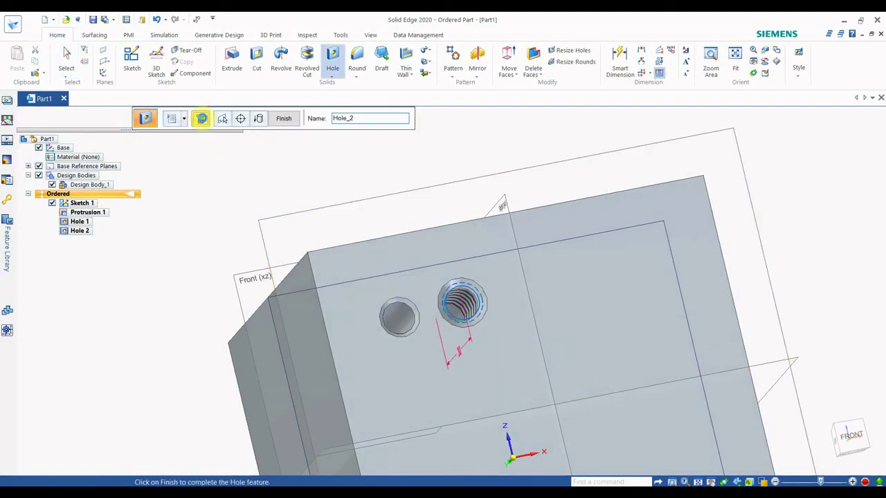
scroll(477, 304, up, 6)
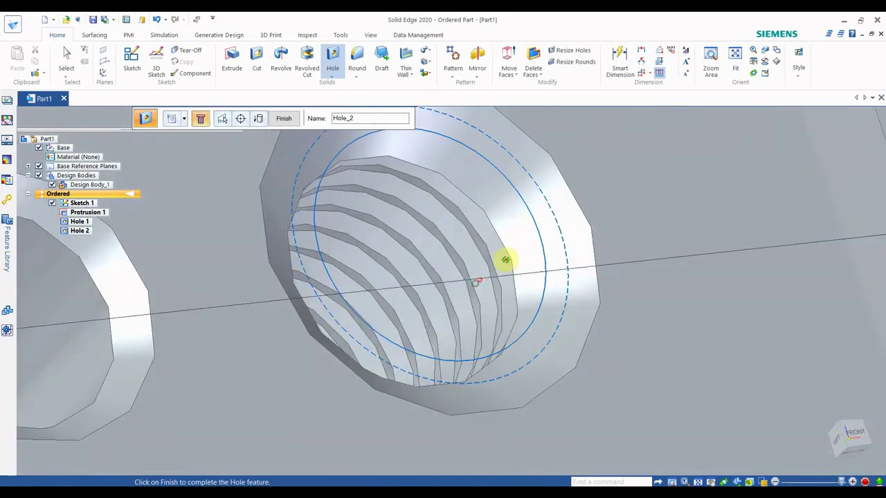
middle_drag(506, 260, 574, 217)
scroll(457, 246, down, 5)
scroll(561, 229, down, 3)
click(290, 119)
scroll(580, 215, up, 3)
scroll(720, 172, down, 3)
scroll(728, 173, up, 2)
click(728, 174)
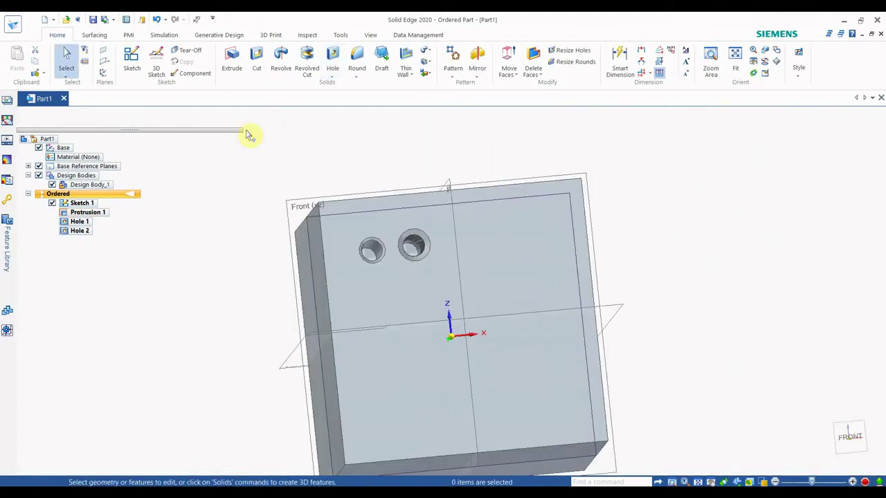
- Start a new hole and set it to the Counterbore type with the ANSI Metric standard and size M10
click(335, 60)
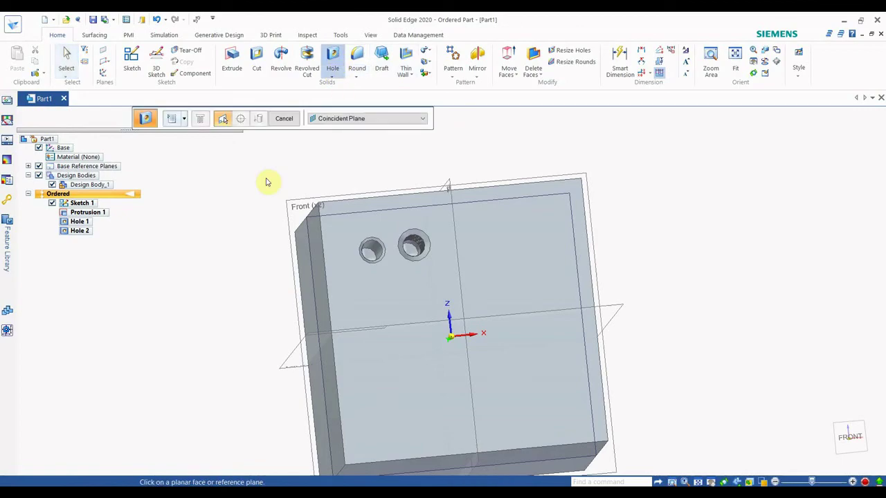
click(155, 124)
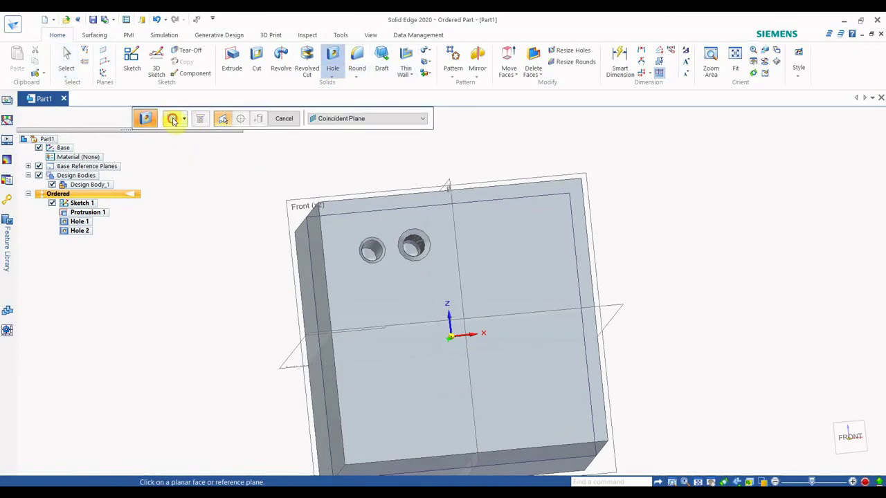
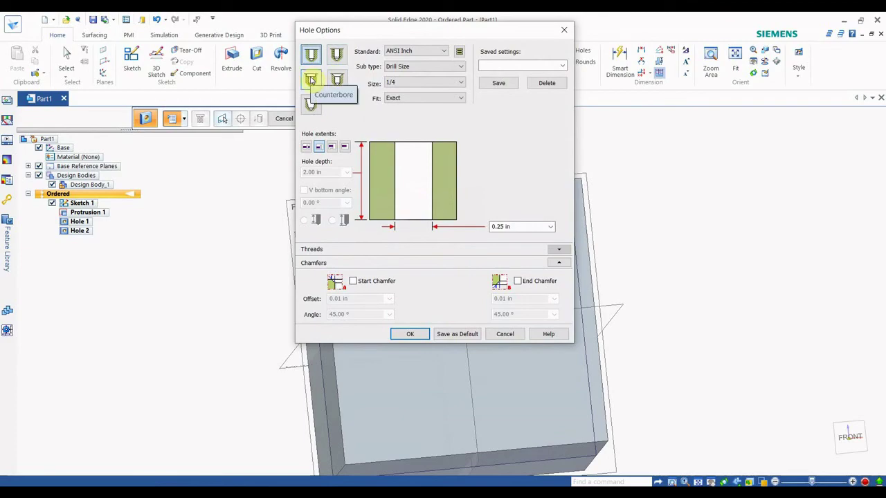
click(311, 80)
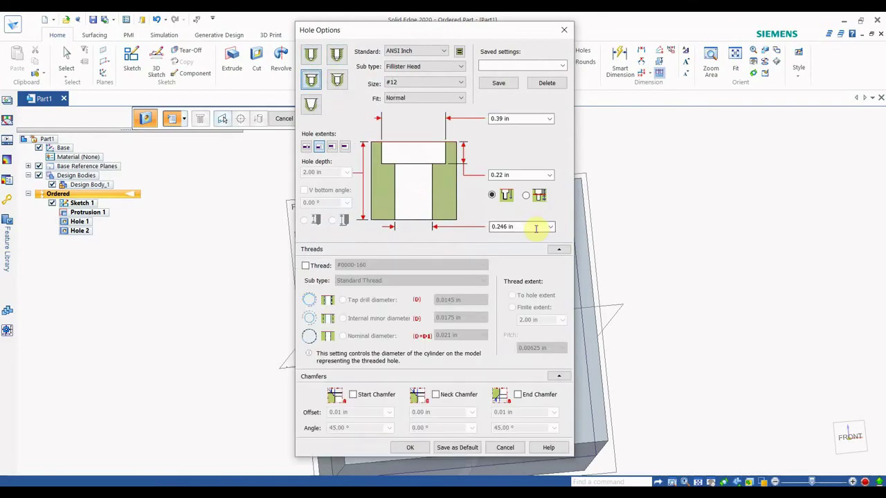
click(434, 51)
click(412, 75)
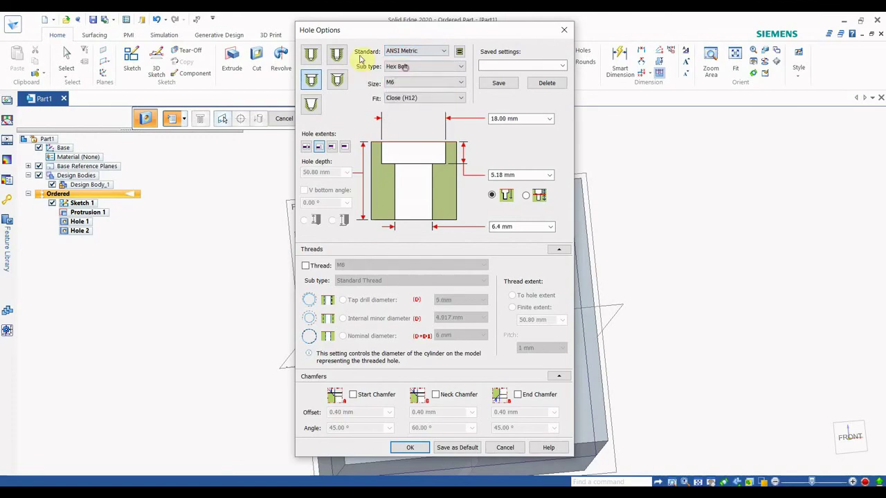
click(420, 82)
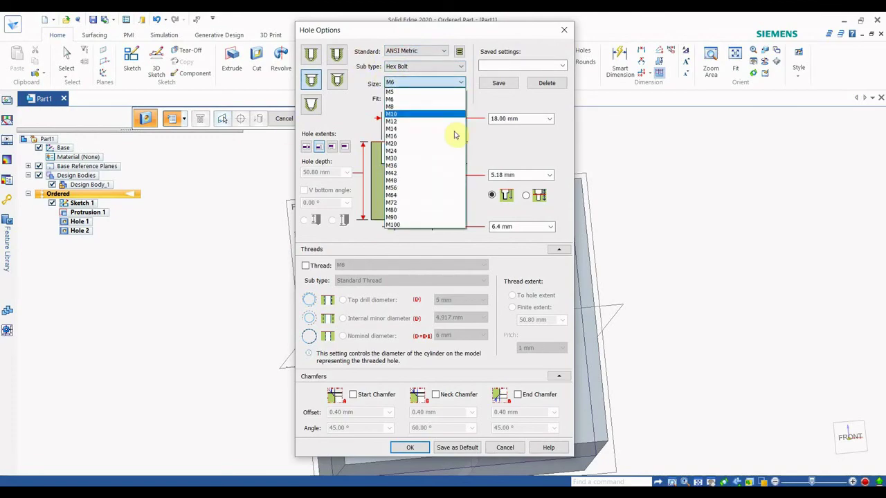
click(391, 114)
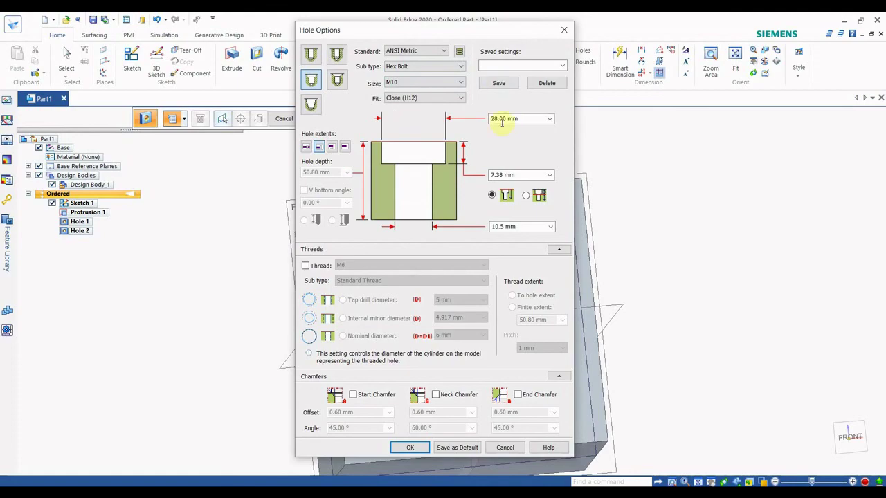
- Give the counterbored hole a finite extent with a 30 mm depth and enable its 118° V bottom angle
click(346, 147)
click(327, 173)
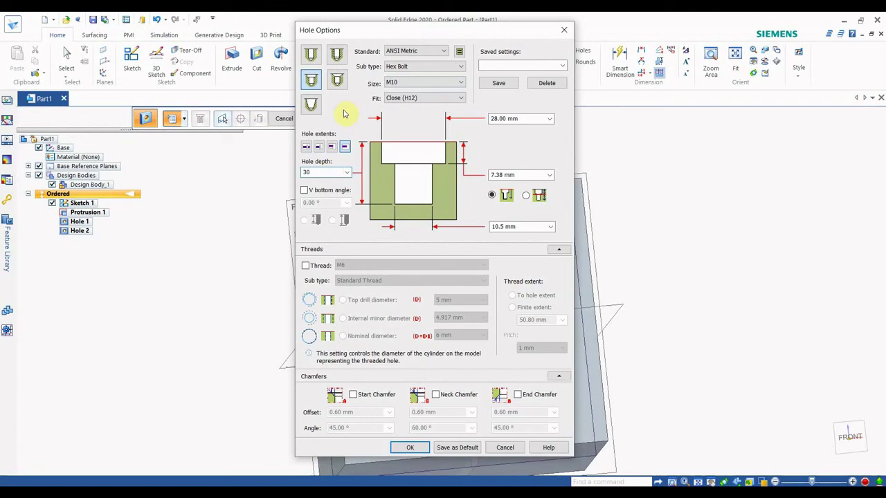
click(304, 190)
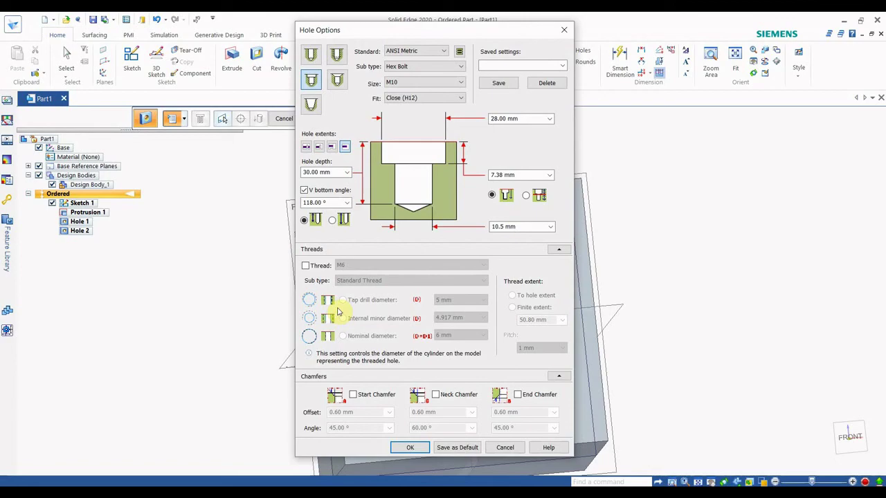
- Enable the M6 thread on the counterbored hole along with its start, neck and end chamfers
click(320, 266)
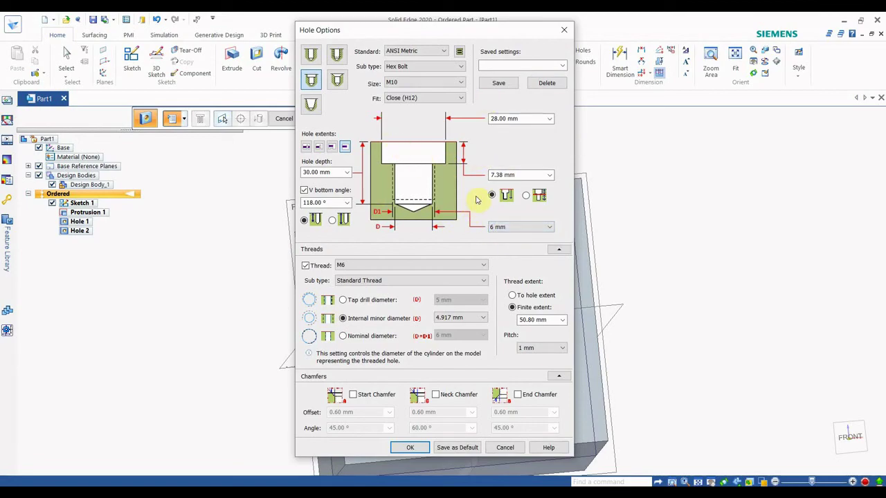
click(353, 395)
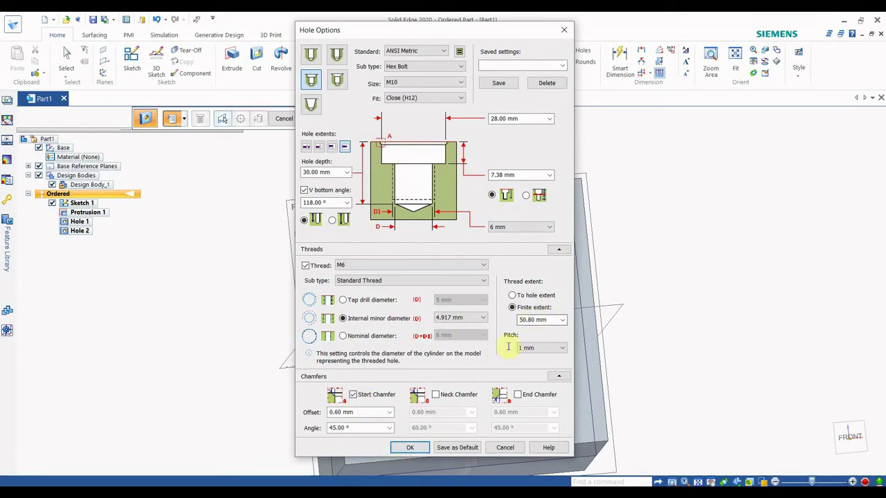
click(436, 395)
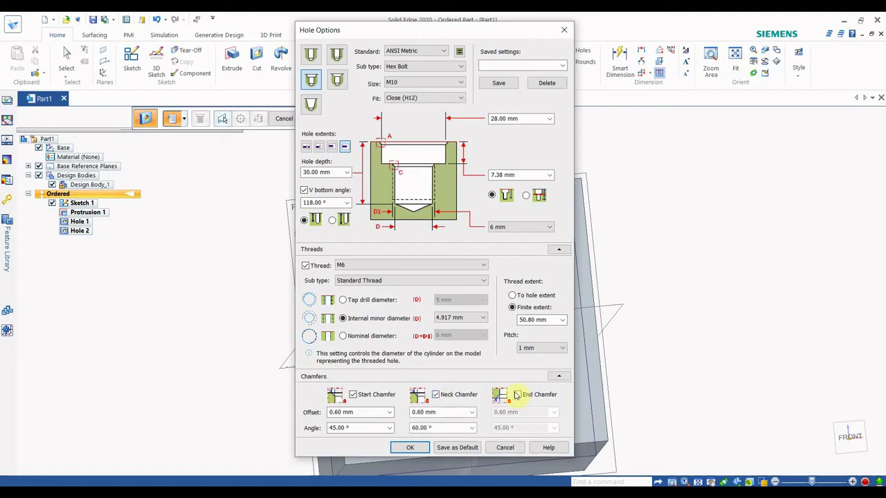
click(518, 395)
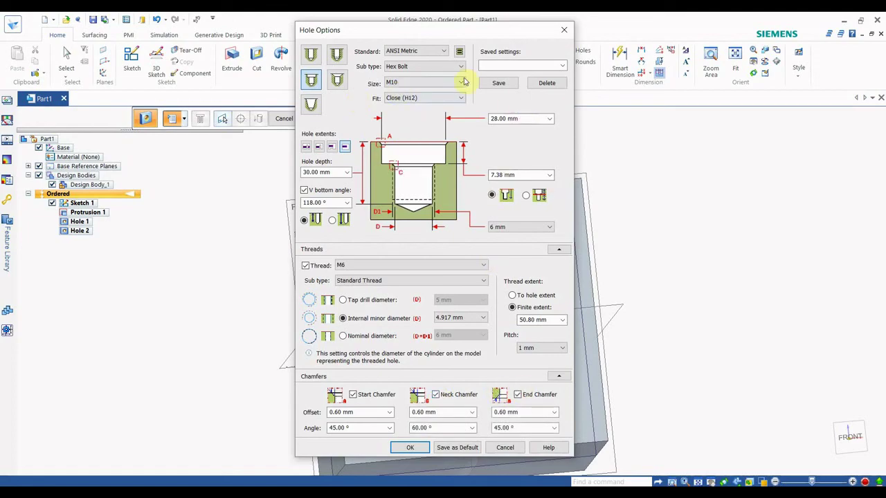
- Set the counterbored hole's finite thread extent to 20 mm and accept the hole options
click(407, 448)
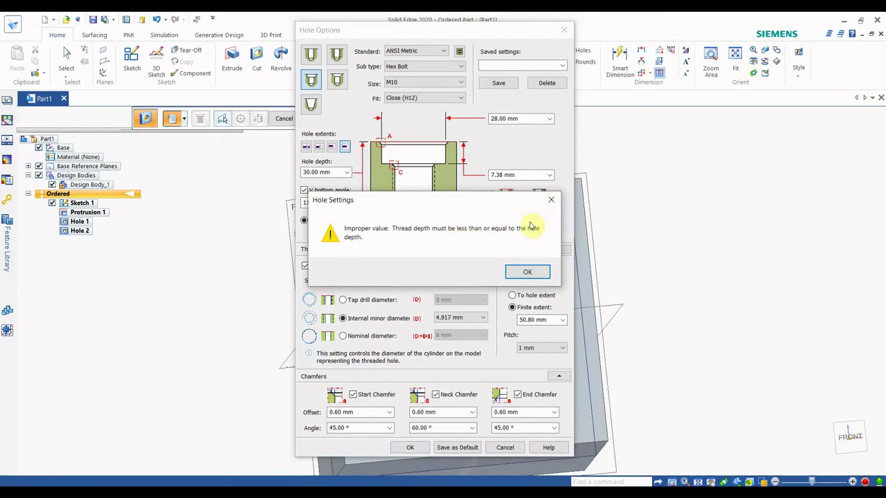
click(552, 199)
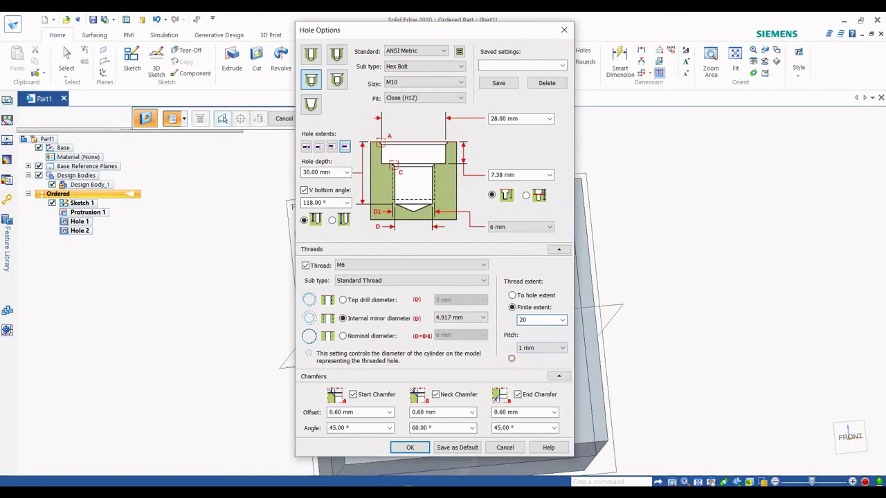
click(409, 447)
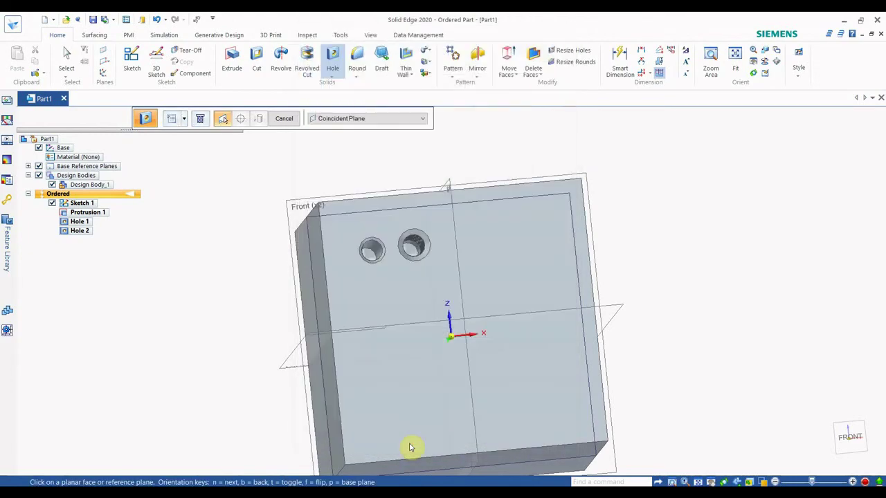
- Place one counterbored hole on the cube's front face to the right of the threaded hole, close the sketch and finish the feature
click(510, 234)
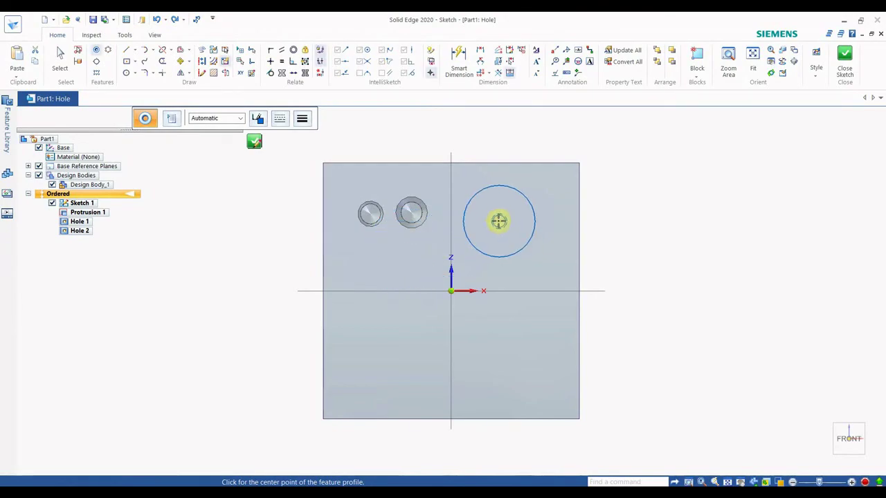
click(494, 216)
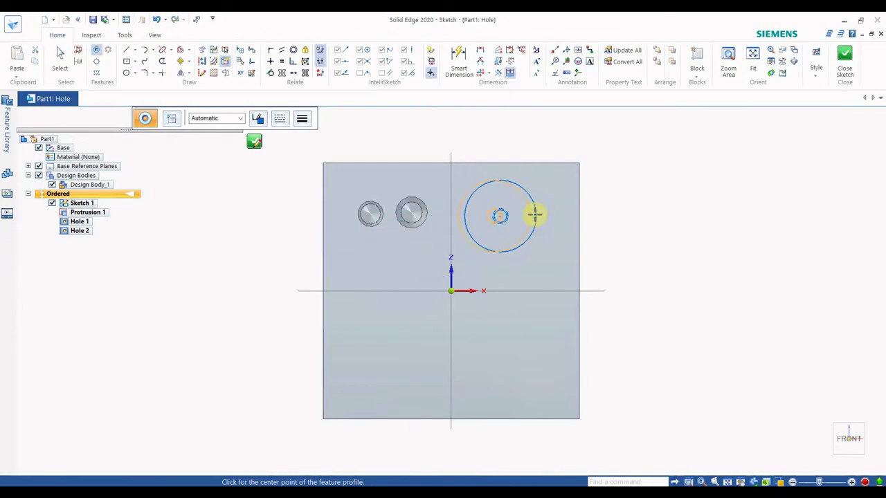
click(844, 63)
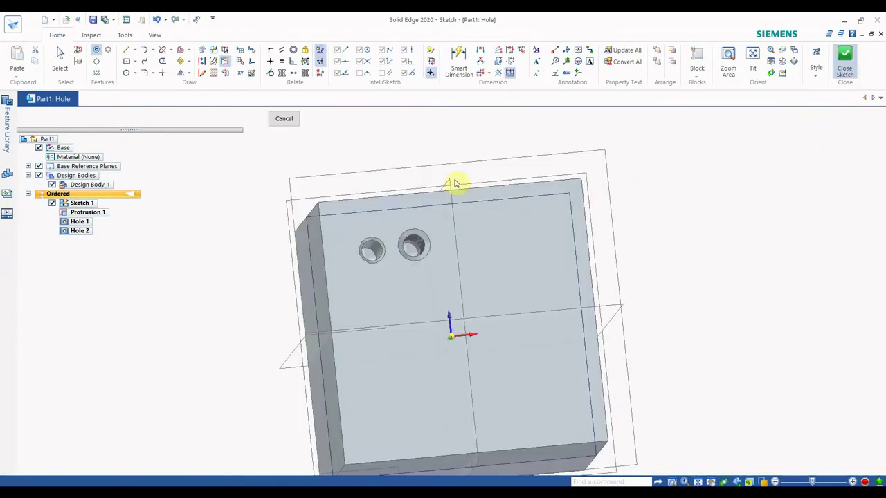
click(283, 122)
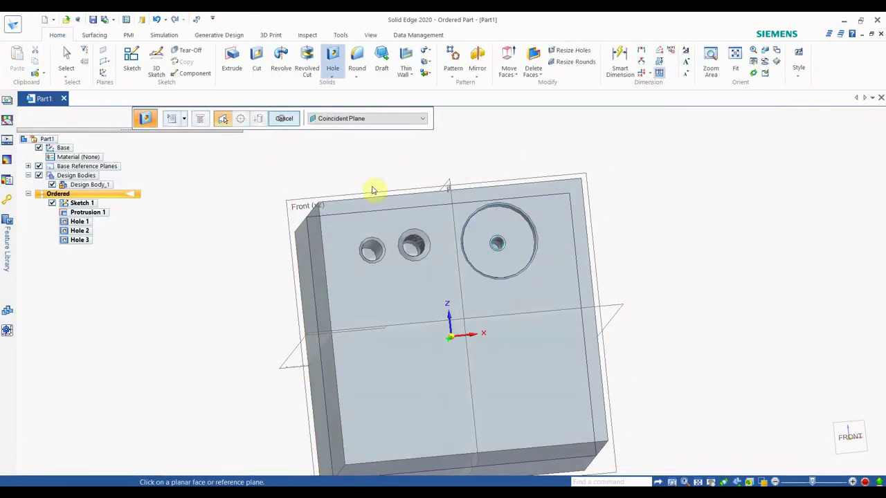
scroll(501, 239, up, 5)
middle_drag(500, 280, 517, 266)
scroll(492, 259, down, 5)
scroll(528, 259, down, 3)
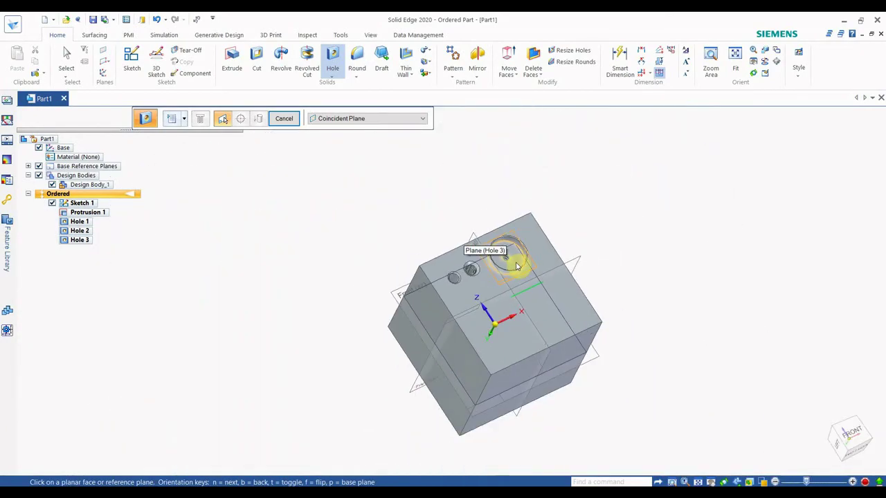
click(283, 118)
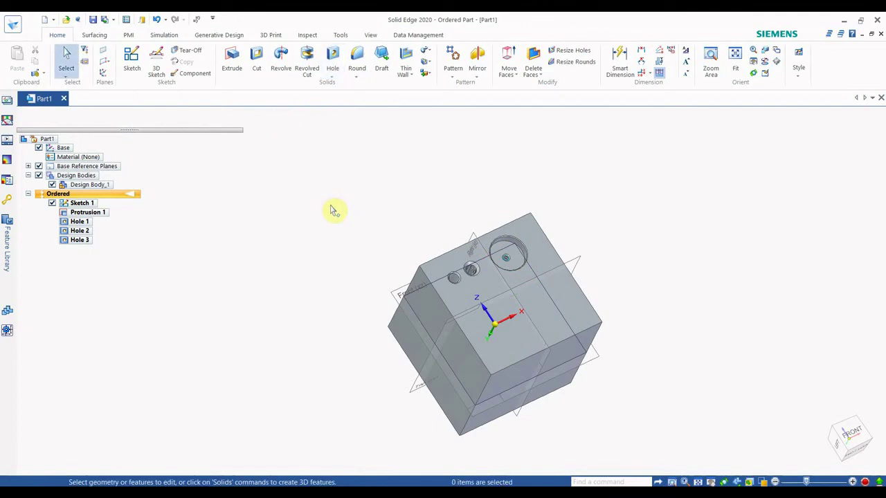
- Start another hole and set it to the tapered type with the ANSI Metric standard
click(332, 60)
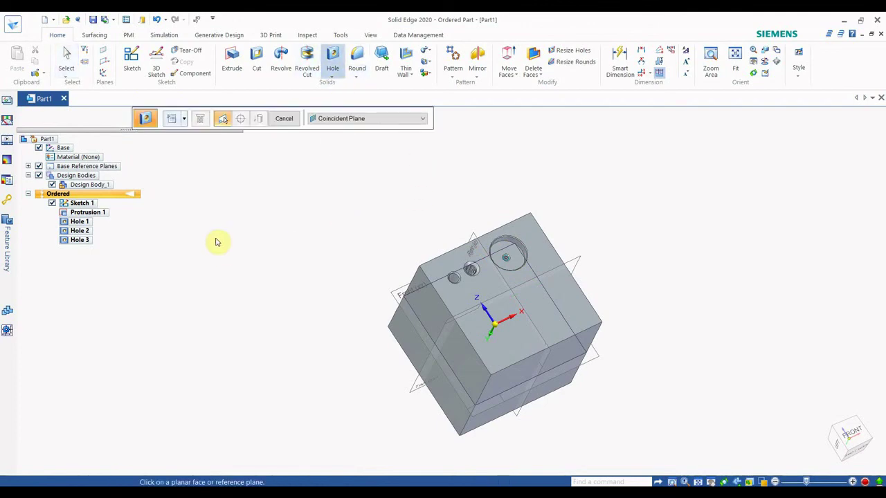
click(171, 119)
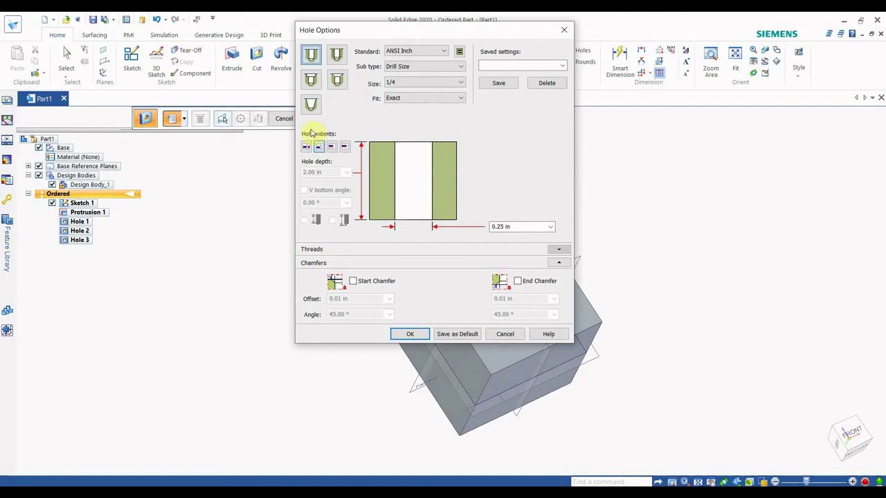
click(310, 105)
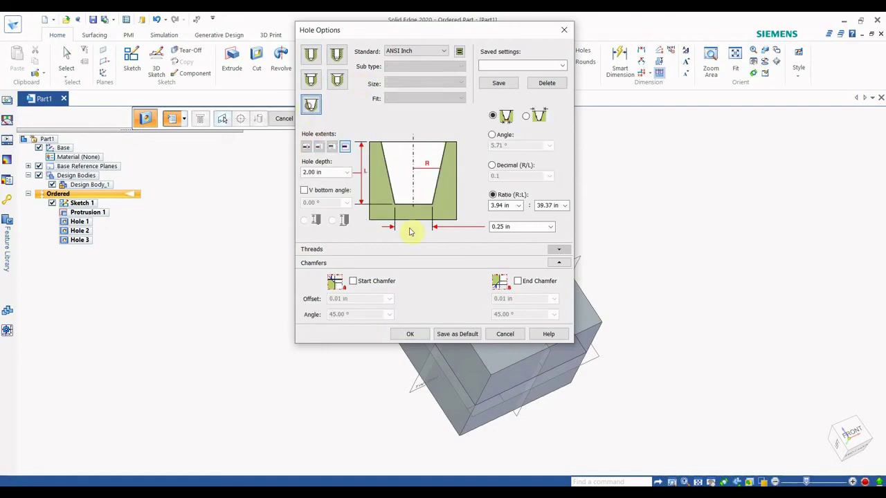
click(418, 59)
click(415, 65)
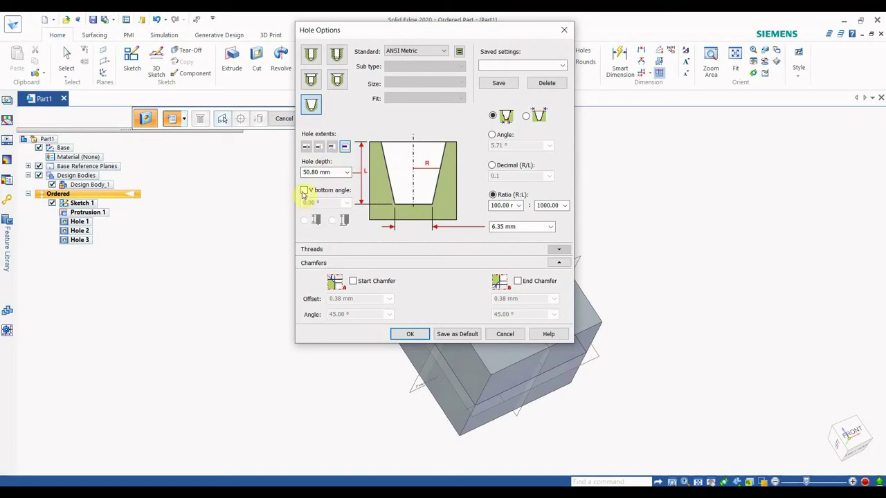
- Enable the tapered hole's 118° V bottom angle and its start chamfer, and accept the hole options
click(303, 191)
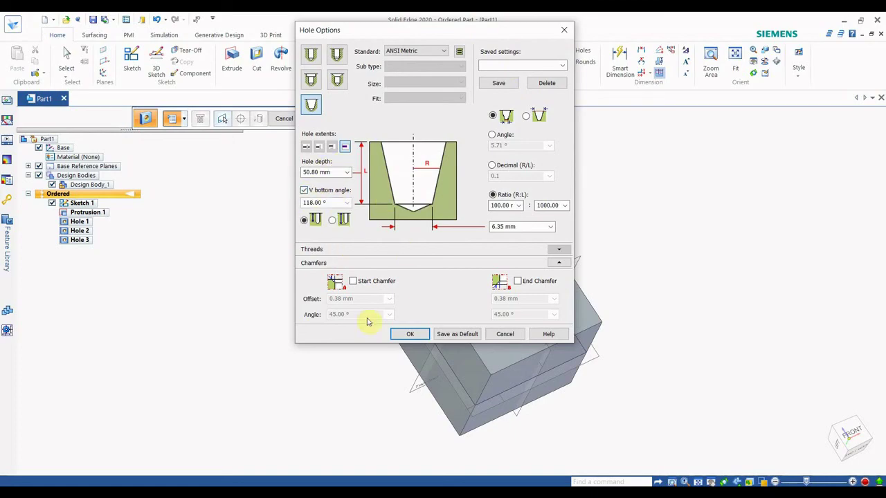
click(353, 281)
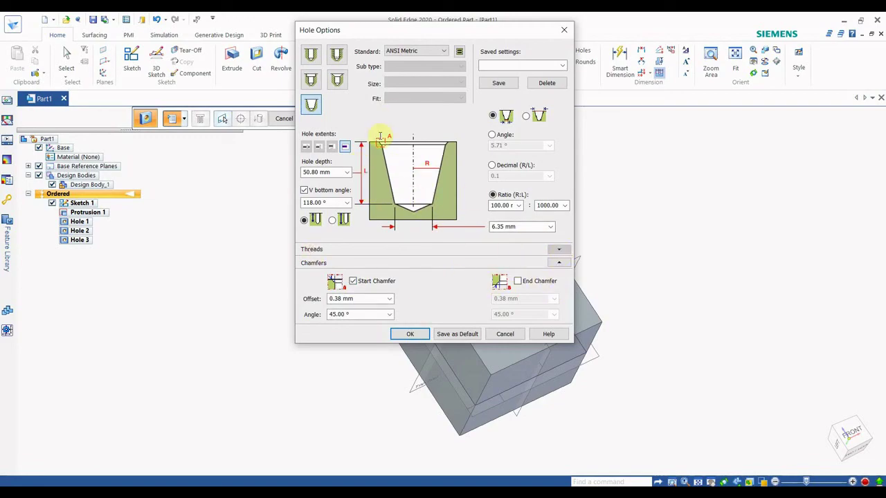
click(410, 333)
- Place one tapered hole on the cube's front face below the simple chamfered hole, close the sketch and finish the feature
click(485, 291)
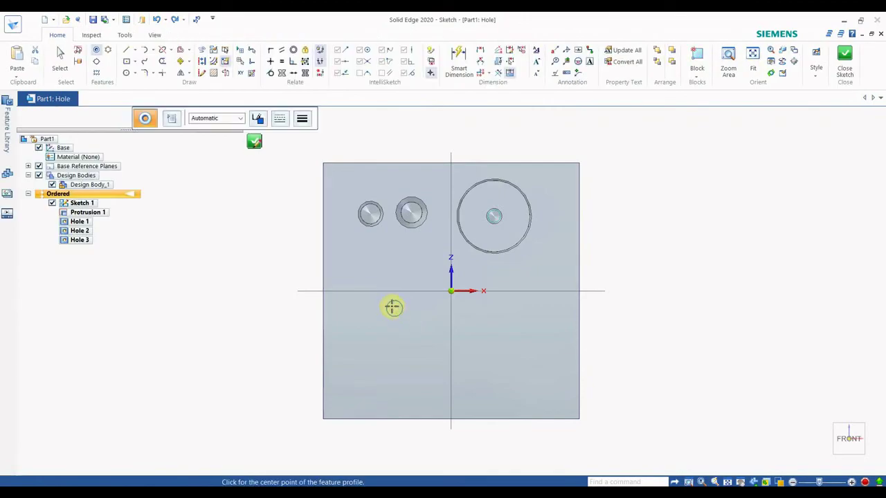
click(371, 254)
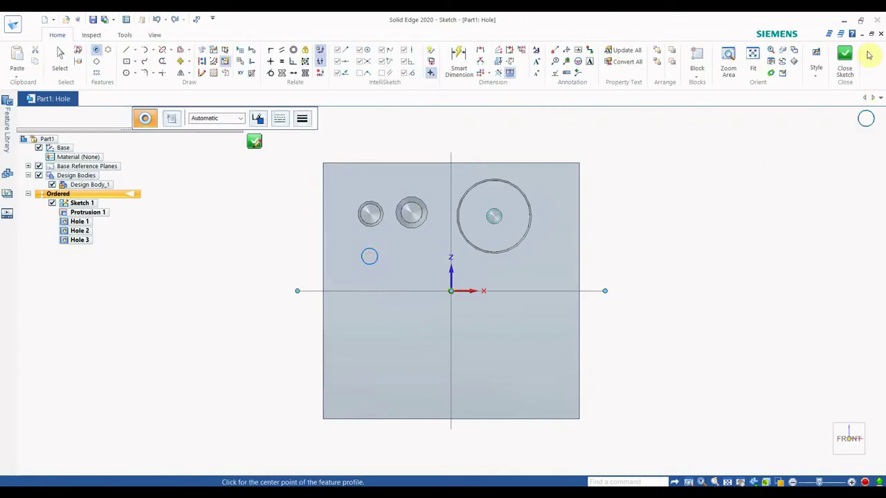
click(845, 61)
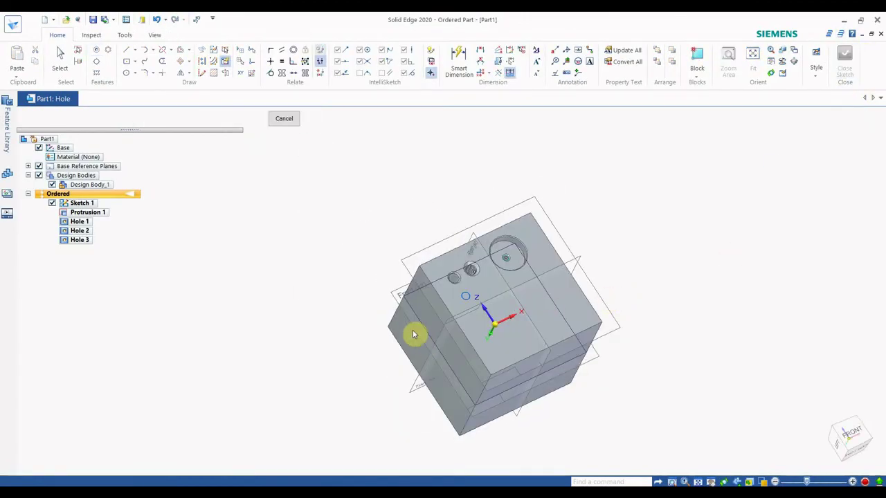
click(284, 123)
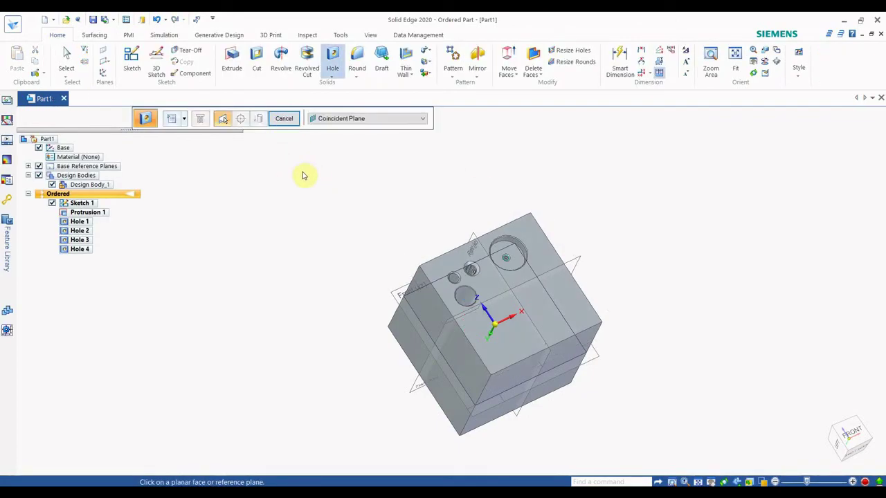
- Examine the tapered hole up close and view all four holes on the cube from another angle, then leave the Hole command
scroll(474, 304, up, 3)
scroll(468, 303, up, 5)
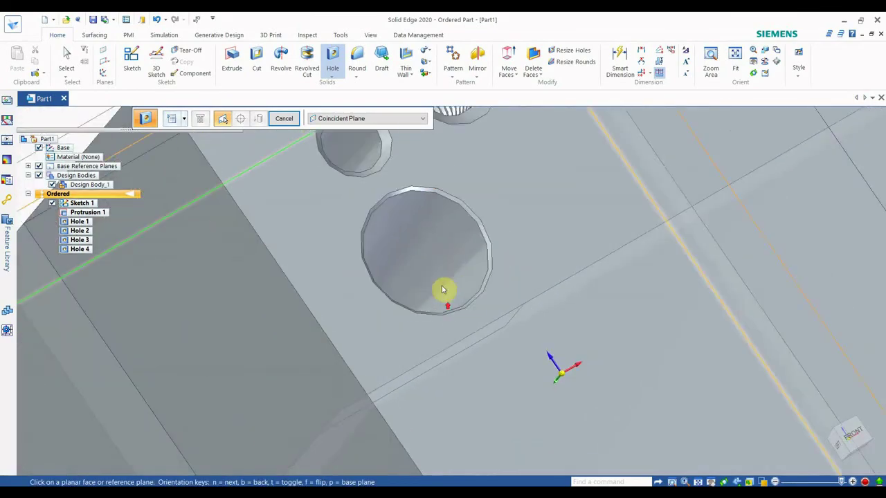
scroll(454, 288, down, 10)
middle_drag(464, 287, 510, 240)
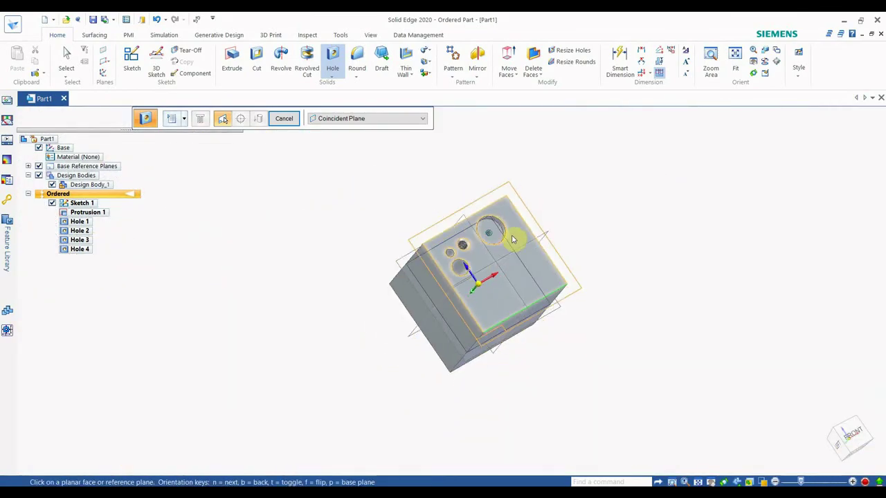
scroll(497, 145, down, 3)
middle_drag(496, 144, 503, 235)
scroll(502, 235, up, 5)
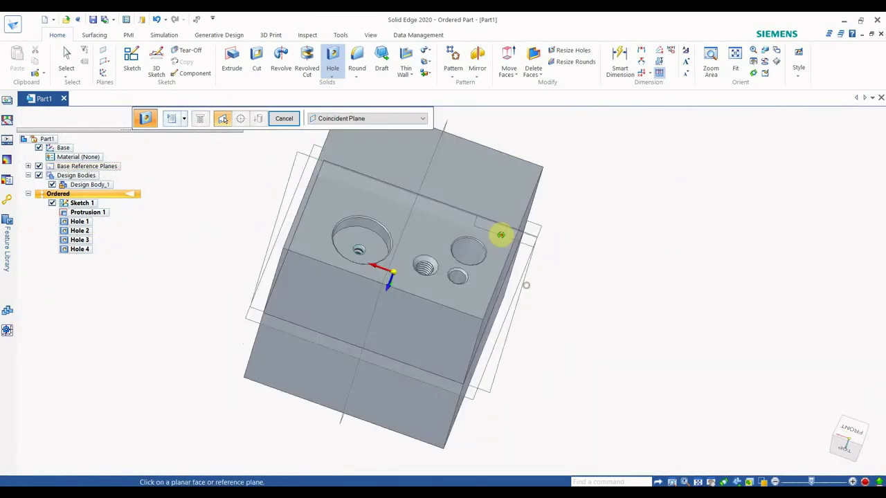
key(Escape)
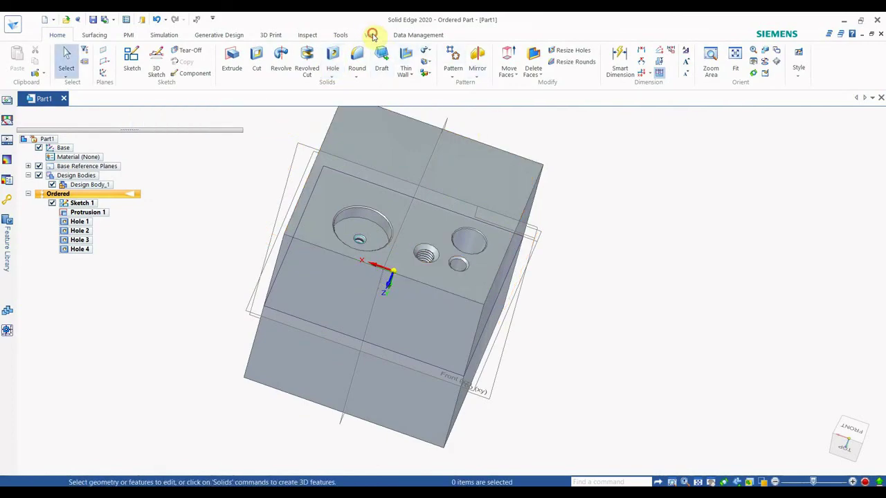
- Section the cube through the hole row using two clipping planes parallel to its top face, and inspect the hole profiles
click(370, 35)
click(39, 60)
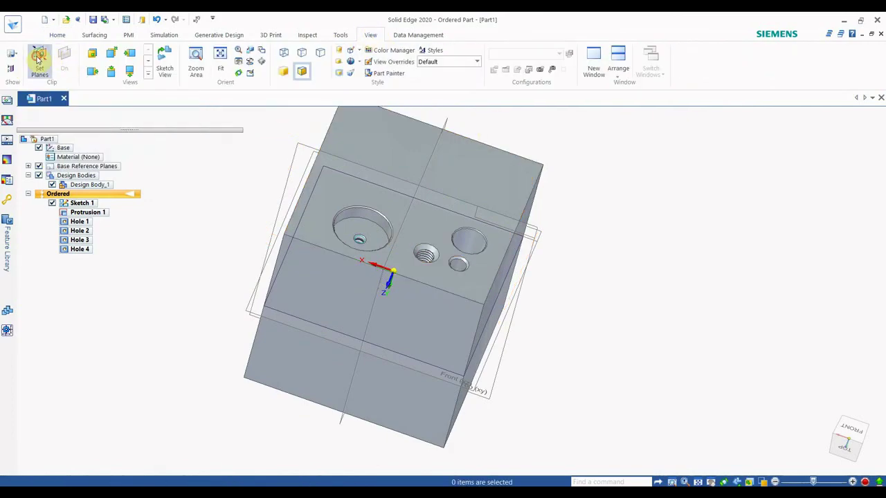
click(415, 306)
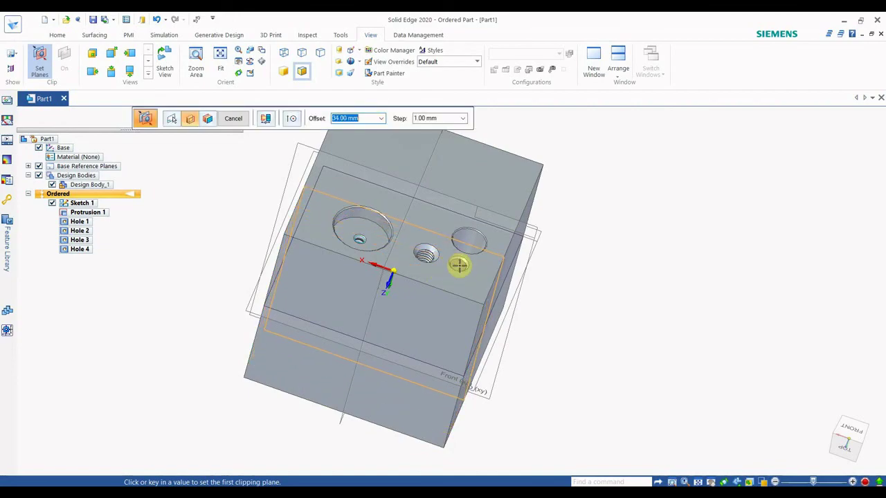
click(462, 273)
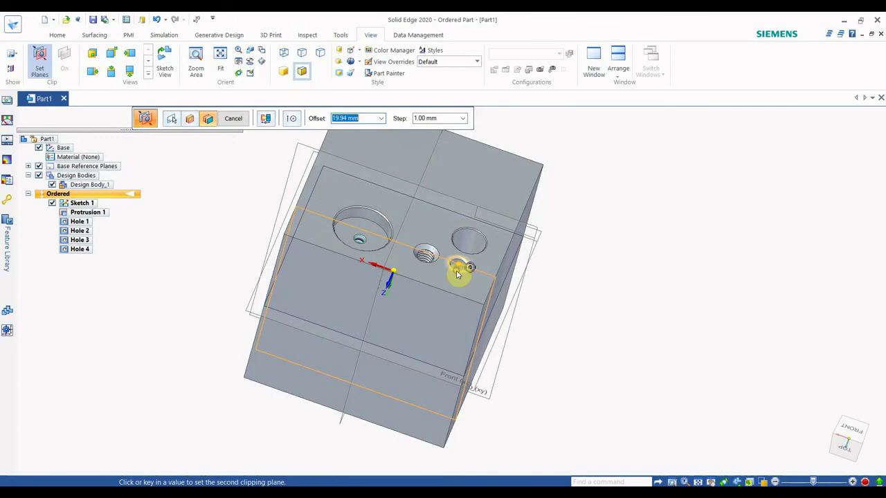
click(457, 274)
scroll(451, 303, up, 5)
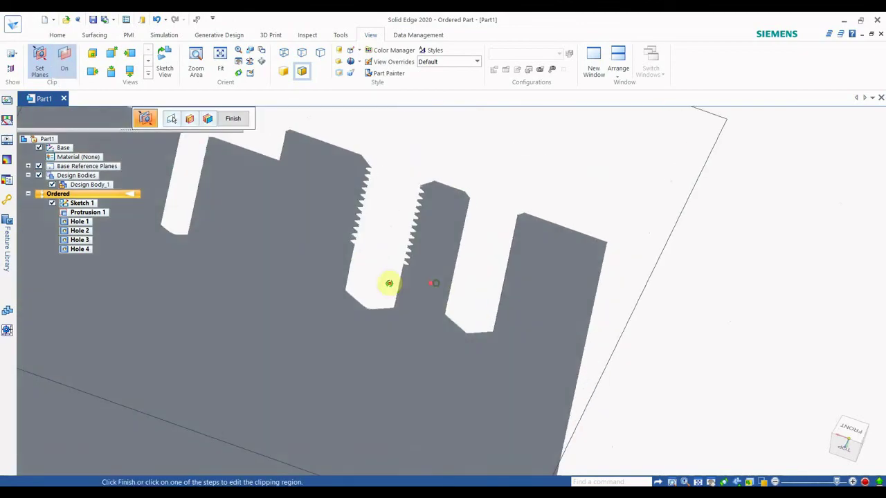
middle_drag(389, 284, 478, 250)
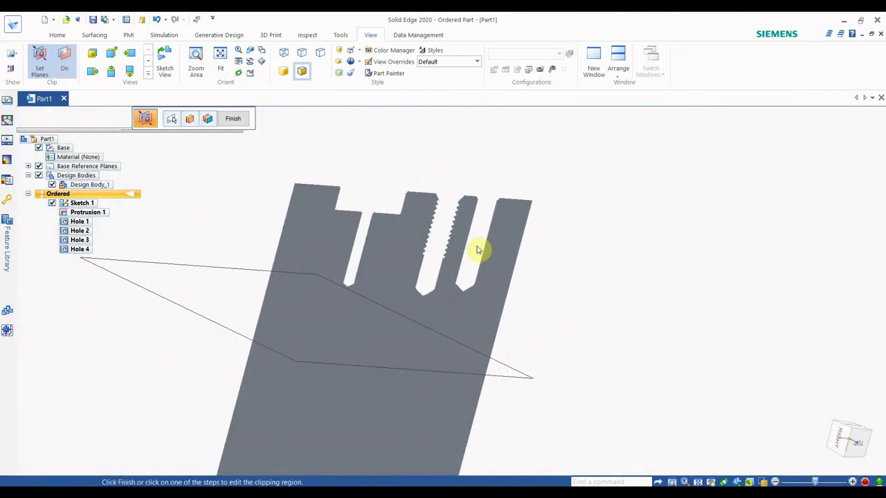
click(238, 119)
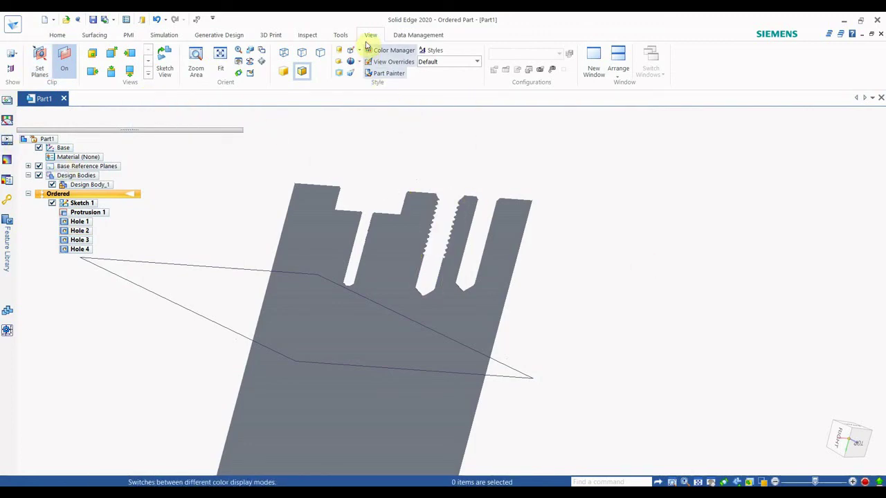
click(302, 72)
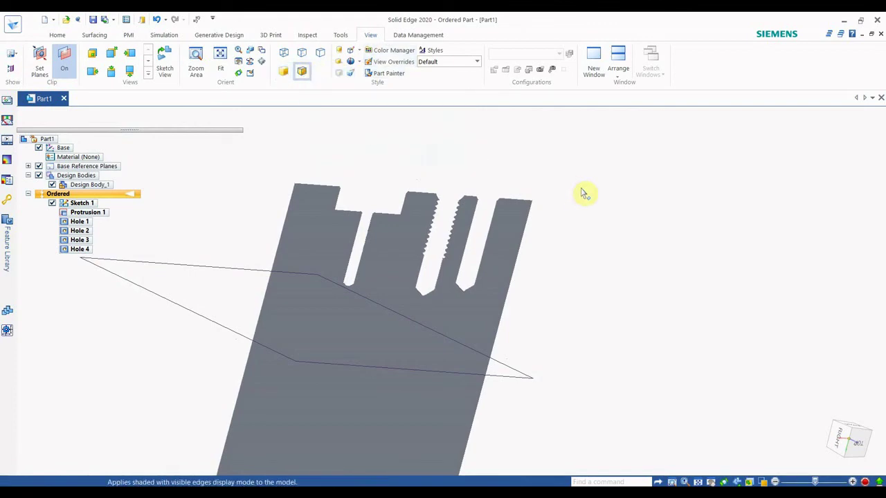
- Undo the four holes and the cube's protrusion, leaving only the base sketch
key(ctrl+z)
key(ctrl+z)
key(ctrl+z)
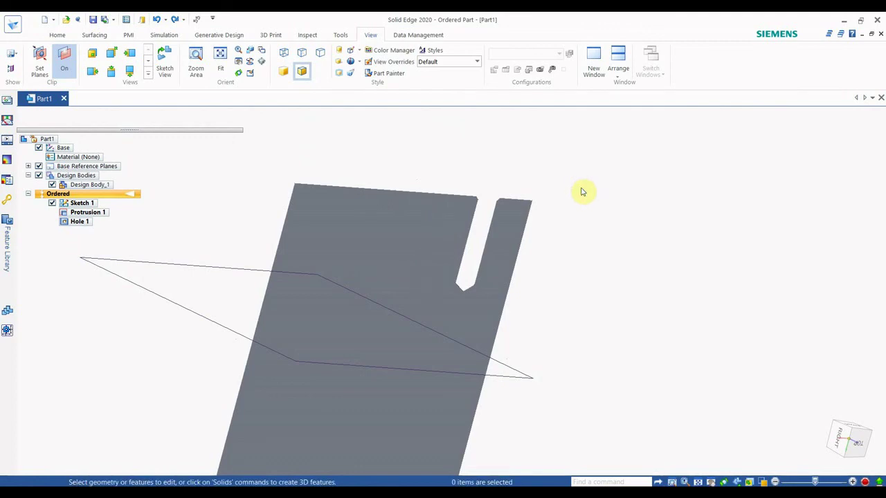
key(ctrl+z)
key(ctrl+z)
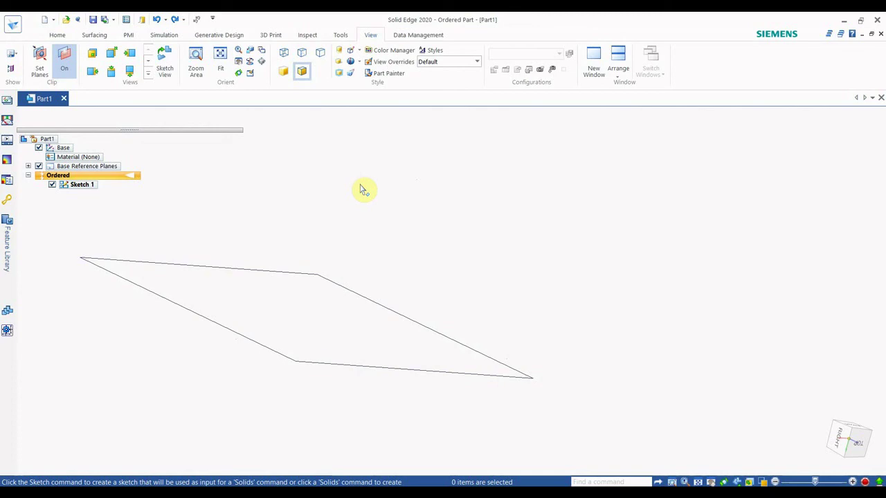
click(58, 34)
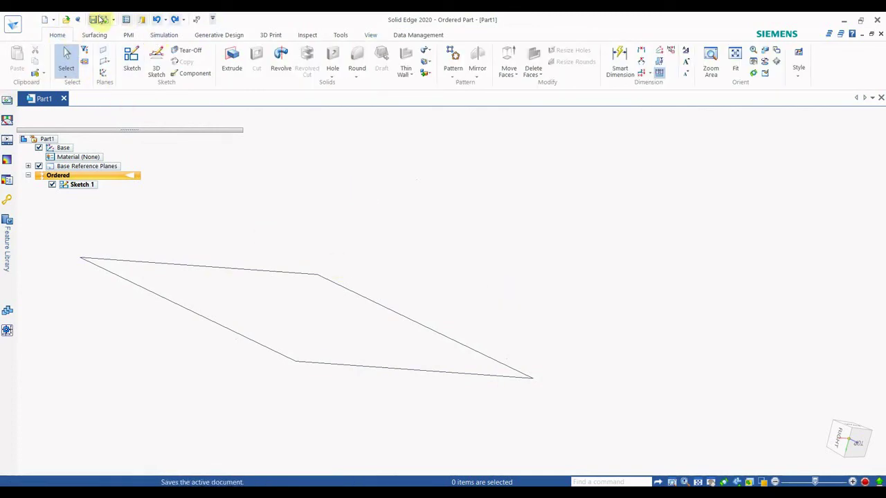
click(370, 34)
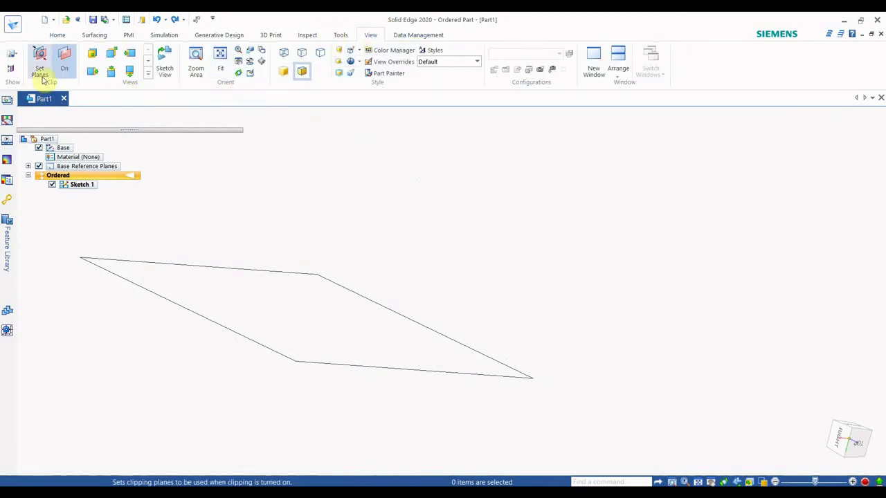
key(ctrl+i)
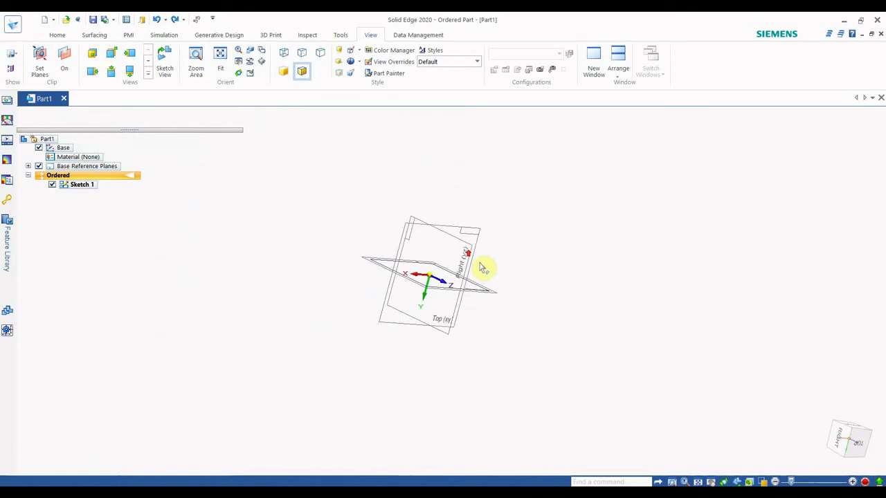
click(63, 61)
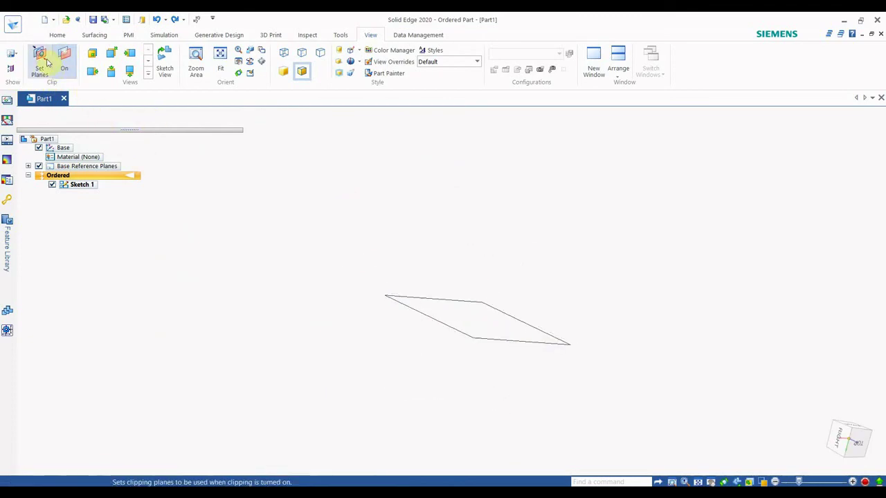
click(42, 61)
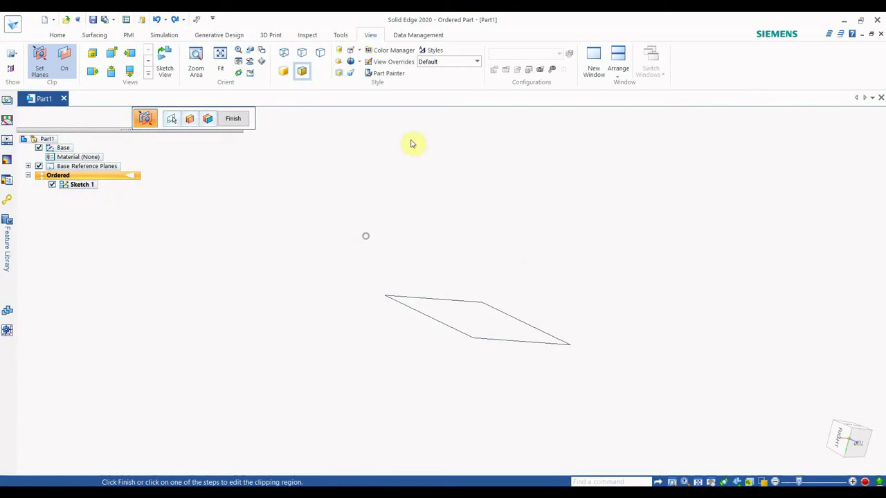
click(57, 35)
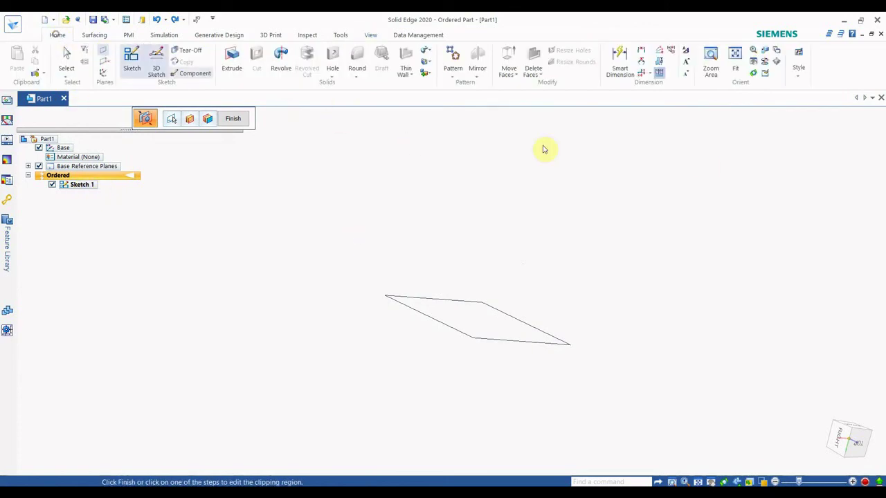
- Close the part without saving its changes and restart Solid Edge 2020 from the desktop
click(881, 33)
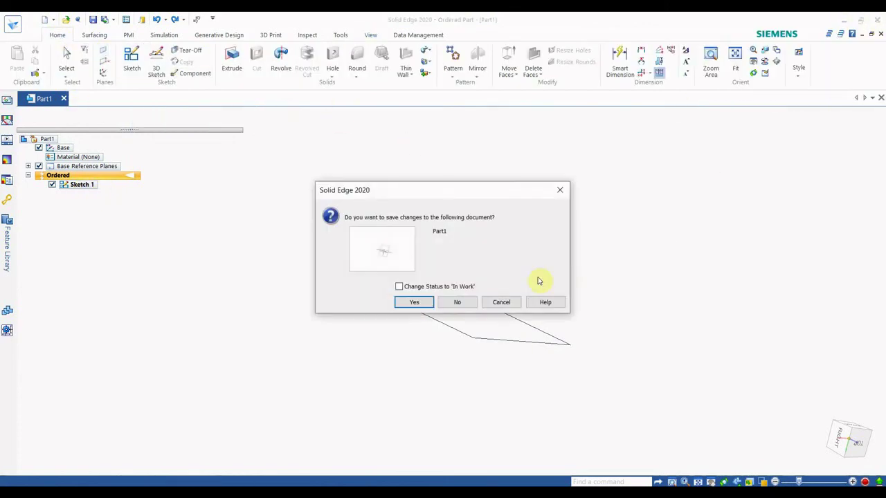
click(456, 302)
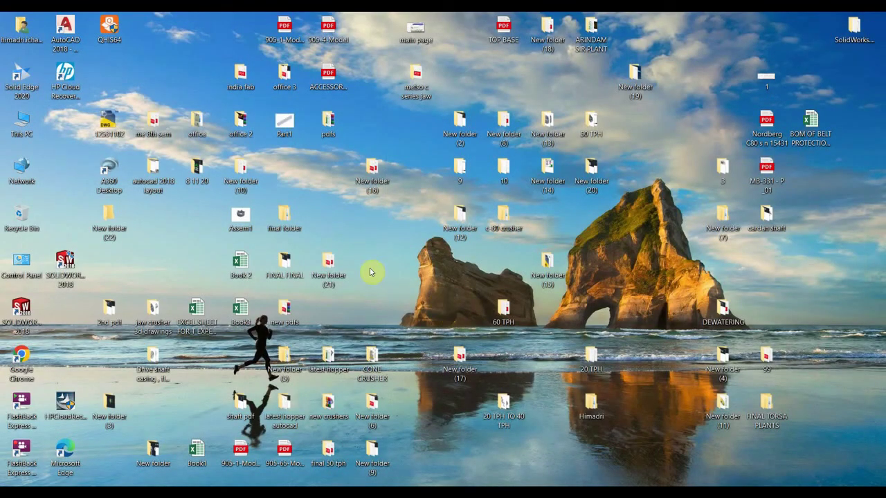
right_click(365, 248)
click(396, 283)
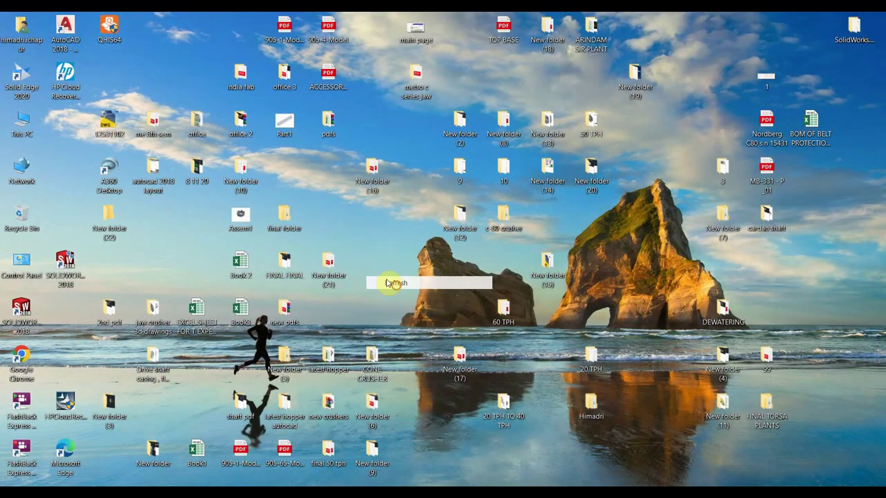
double_click(19, 88)
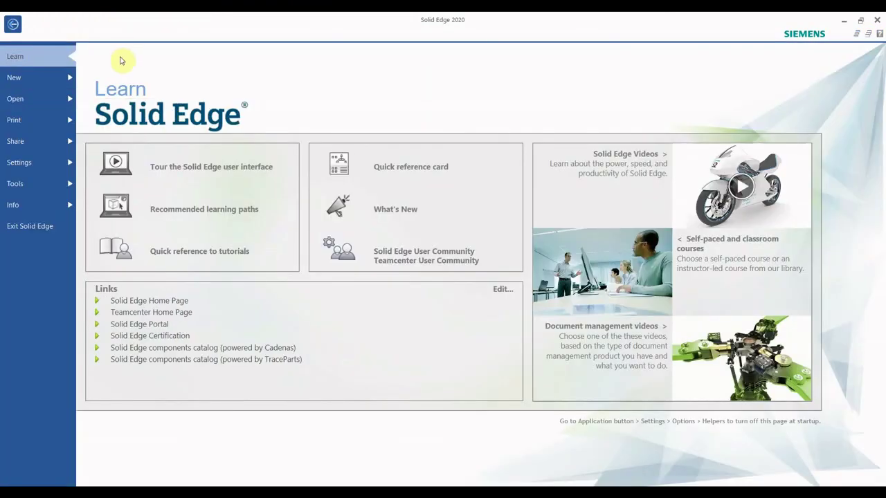
- Create a new part document from the ANSI Metric template ansi metric part.par
click(52, 79)
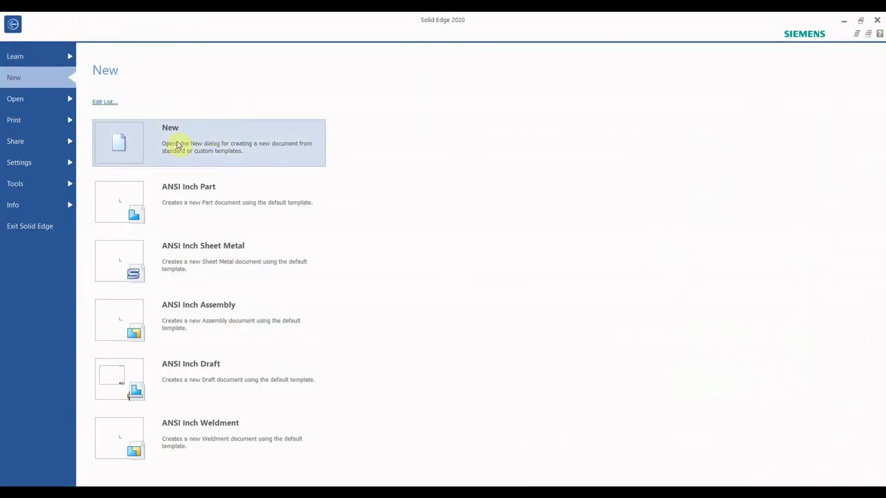
click(174, 143)
click(267, 186)
click(443, 194)
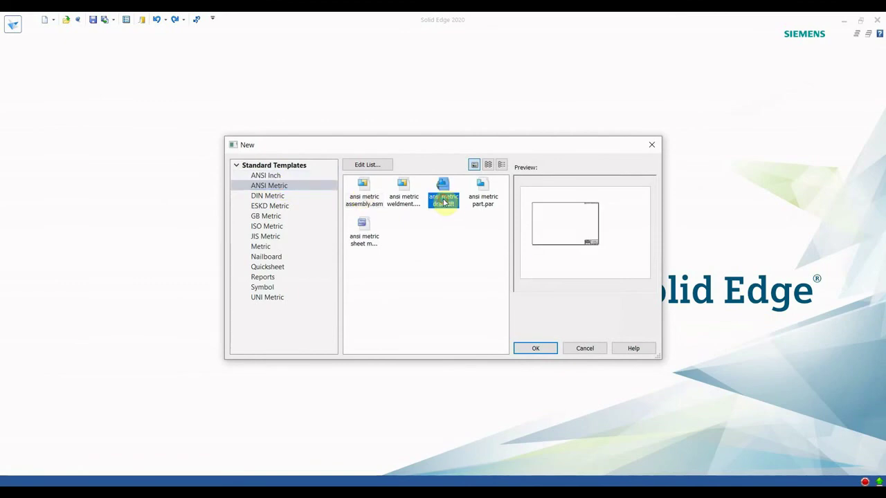
click(482, 190)
click(536, 349)
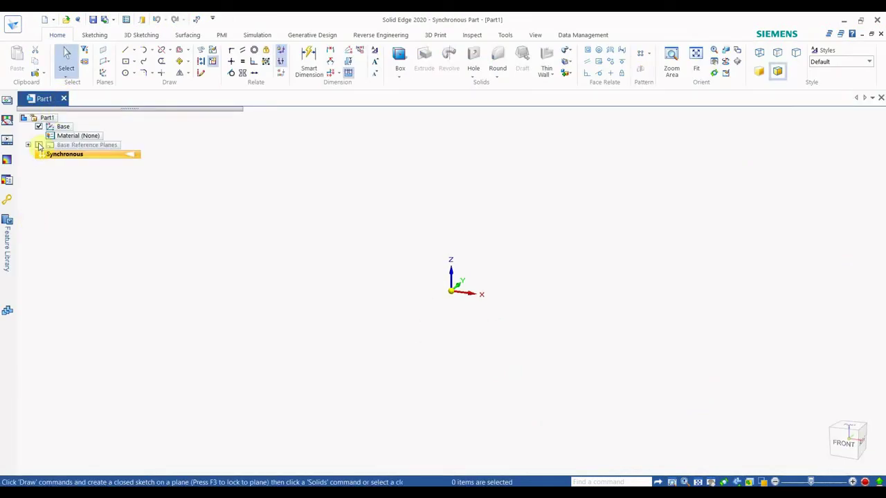
- Show the base reference planes and transition the new part to the ordered environment
click(39, 145)
right_click(63, 155)
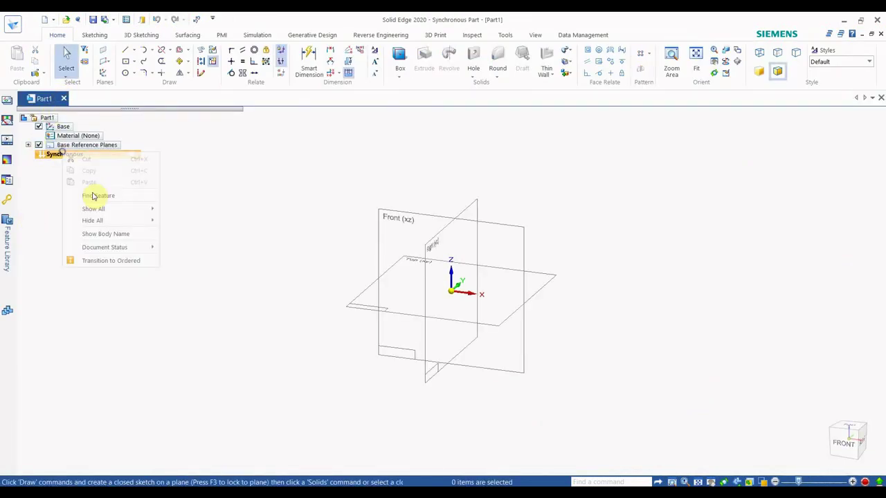
click(100, 259)
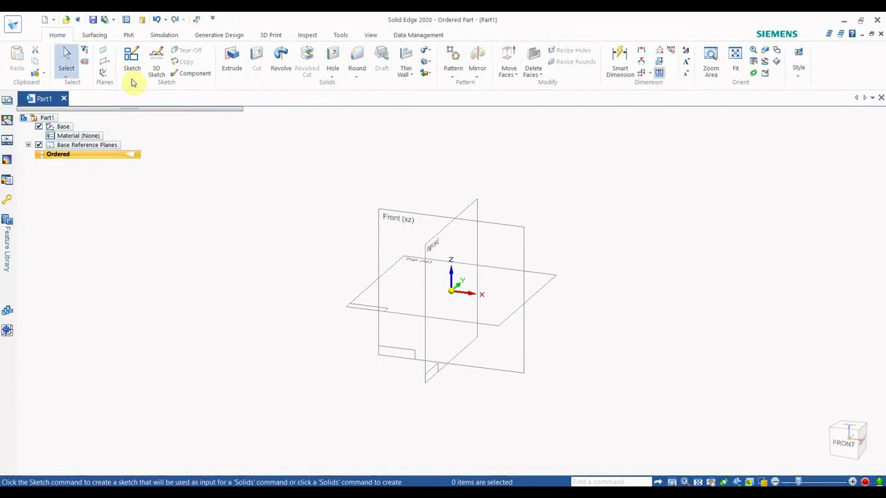
- Sketch a circle about 73 mm in diameter centred on the origin of the front (xz) plane and finish the sketch
click(132, 55)
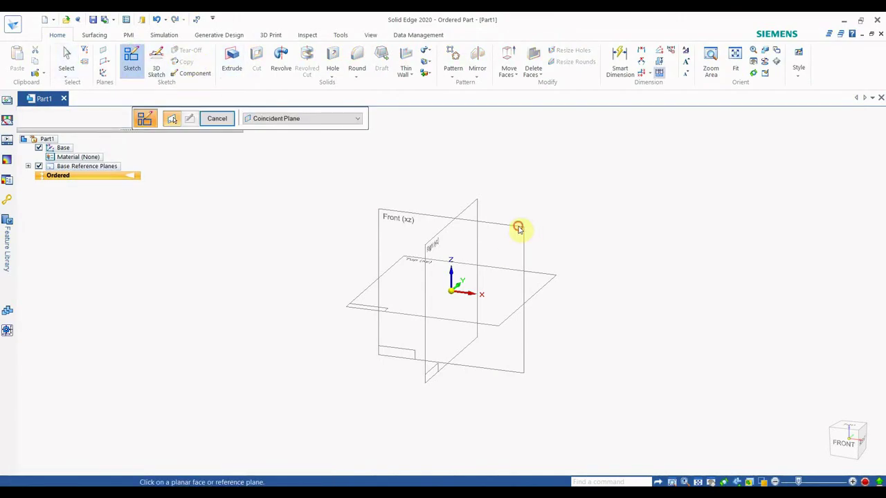
click(518, 227)
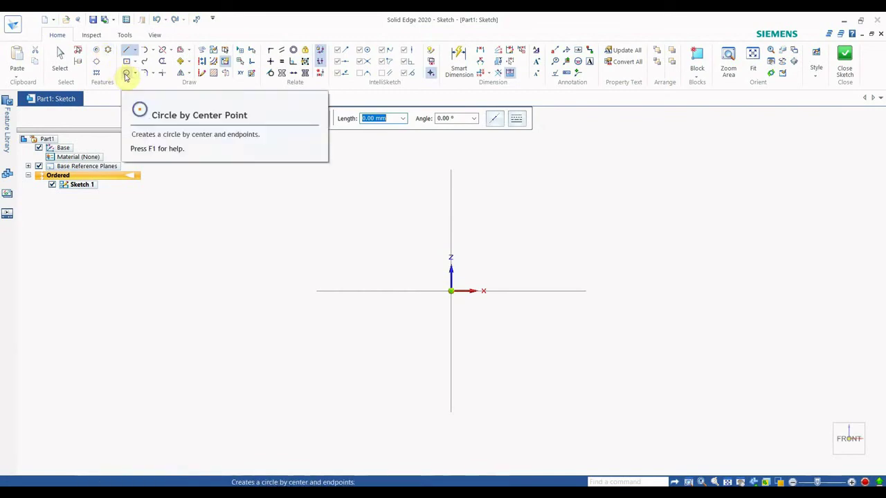
click(126, 73)
click(450, 292)
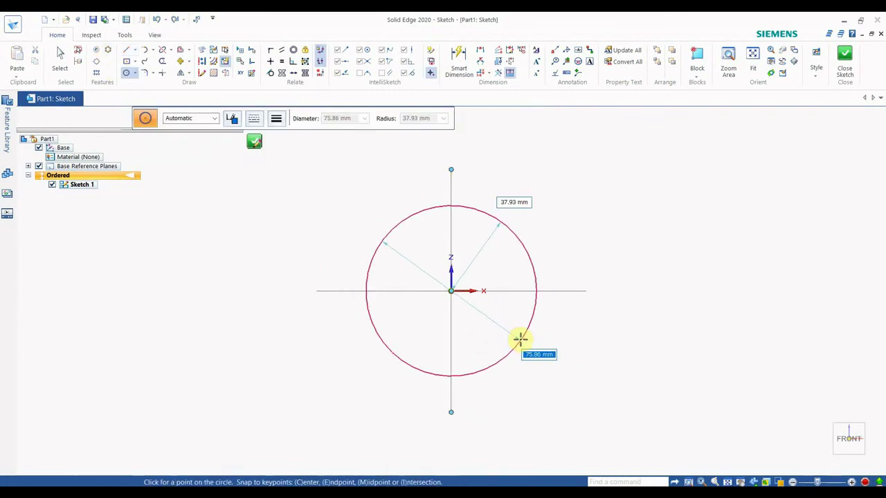
click(518, 338)
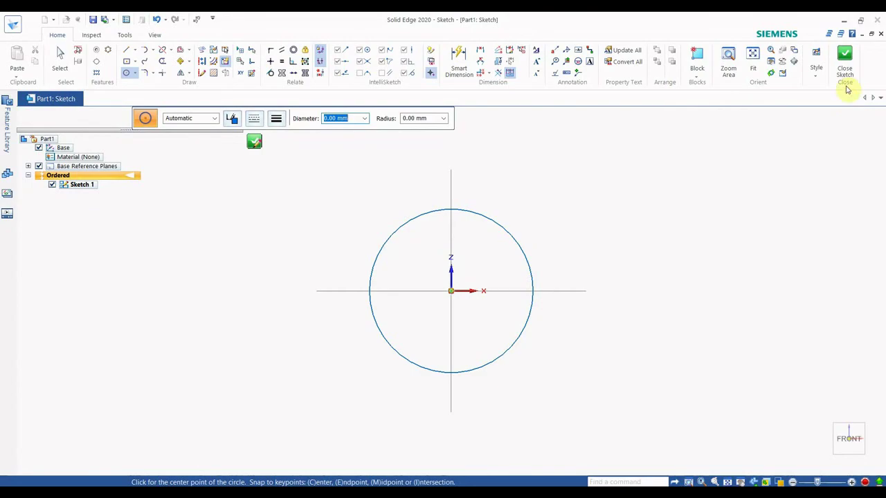
click(844, 63)
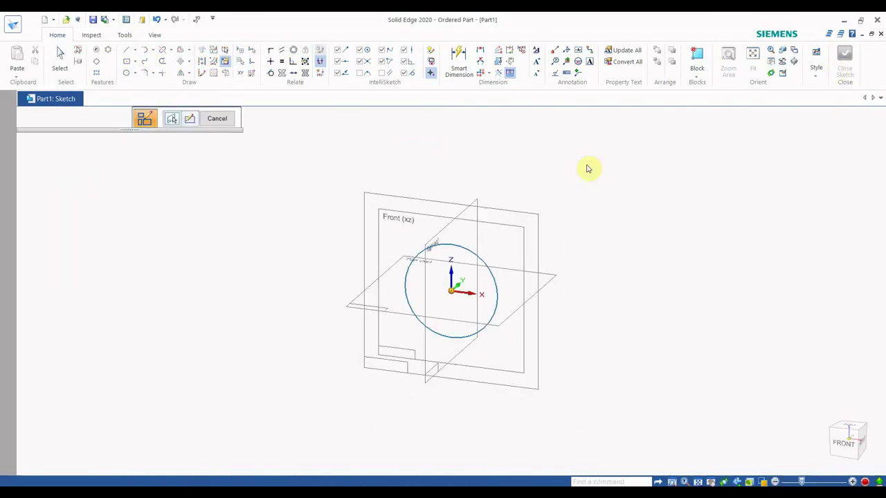
click(216, 118)
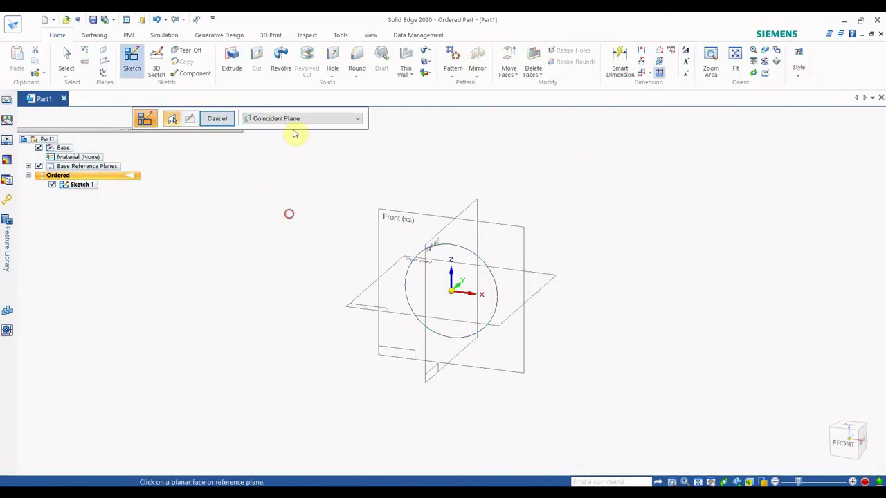
- Extrude the sketched circle to both sides of the front plane into a solid cylinder about 508 mm long
click(232, 59)
click(493, 274)
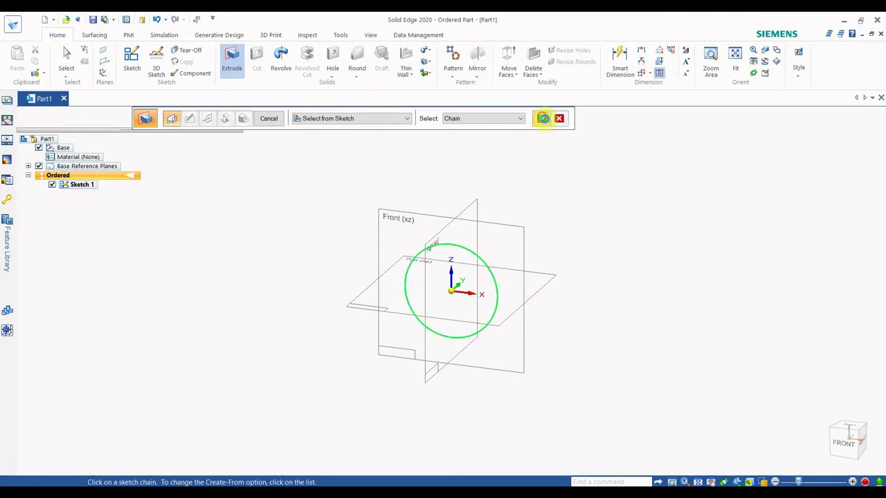
click(542, 118)
click(653, 321)
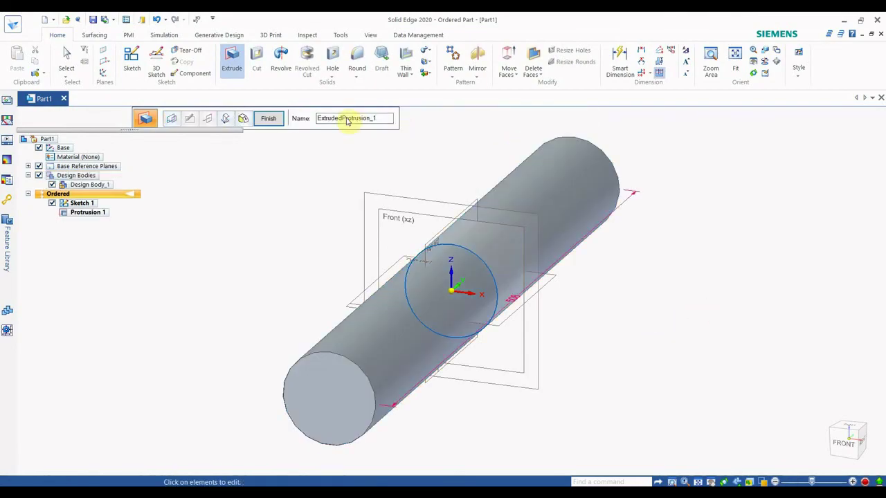
click(268, 118)
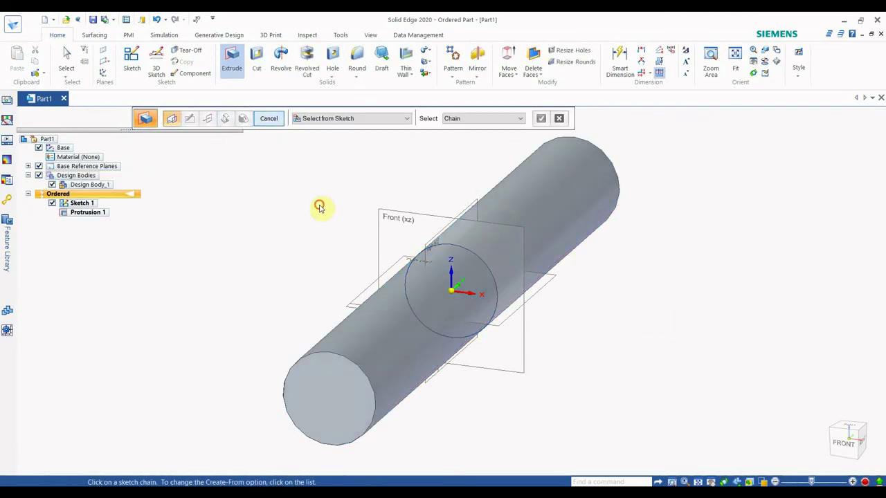
click(269, 119)
- Sketch a smaller concentric circle on the cylinder's front end face and finish the sketch
middle_drag(326, 247, 467, 267)
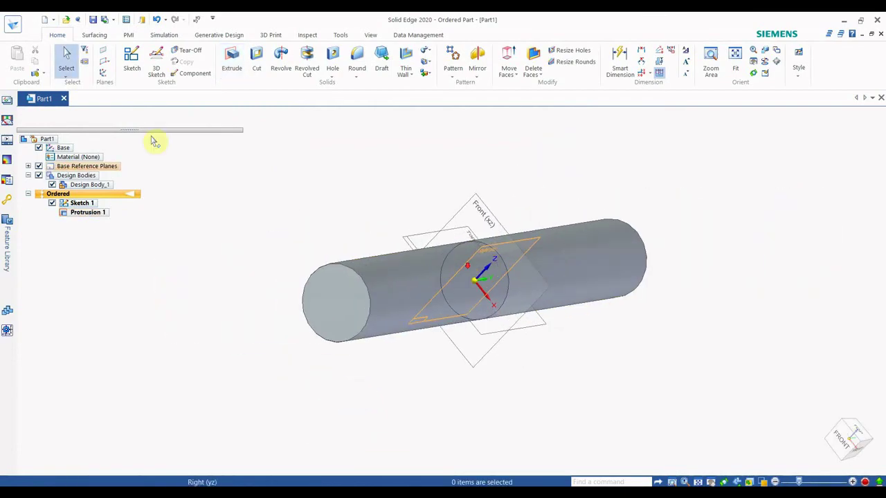
click(131, 60)
click(333, 296)
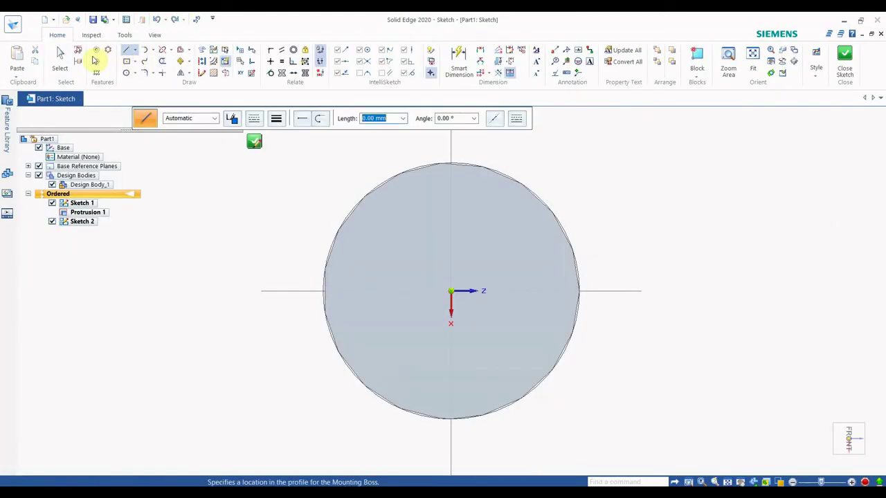
click(126, 73)
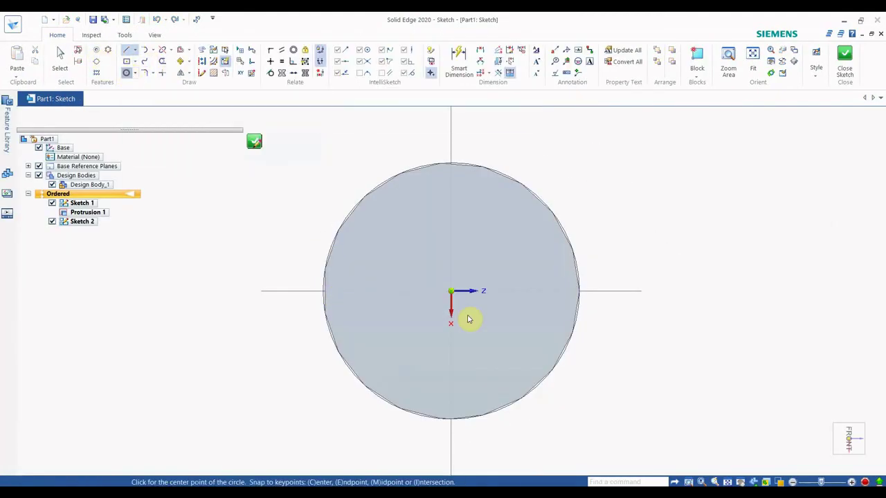
click(450, 291)
click(497, 350)
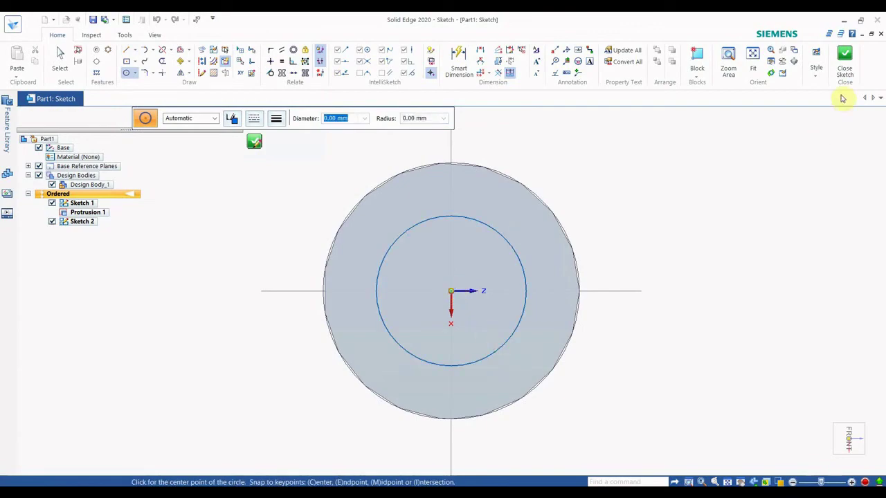
click(845, 61)
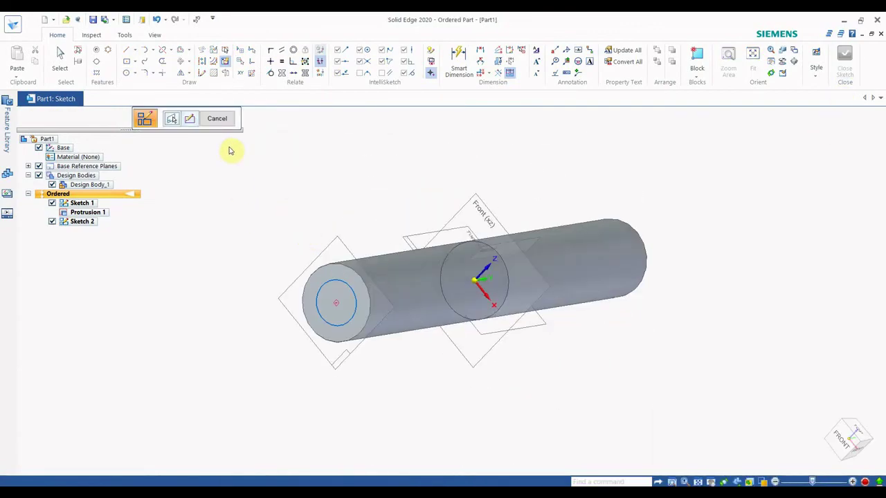
click(219, 119)
- Cut the inner circle through the cylinder's full length to make a tube
click(257, 59)
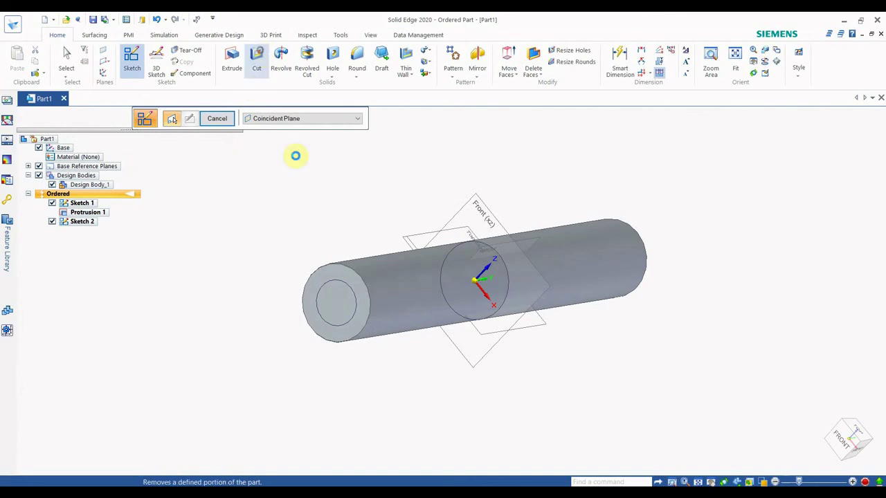
click(346, 320)
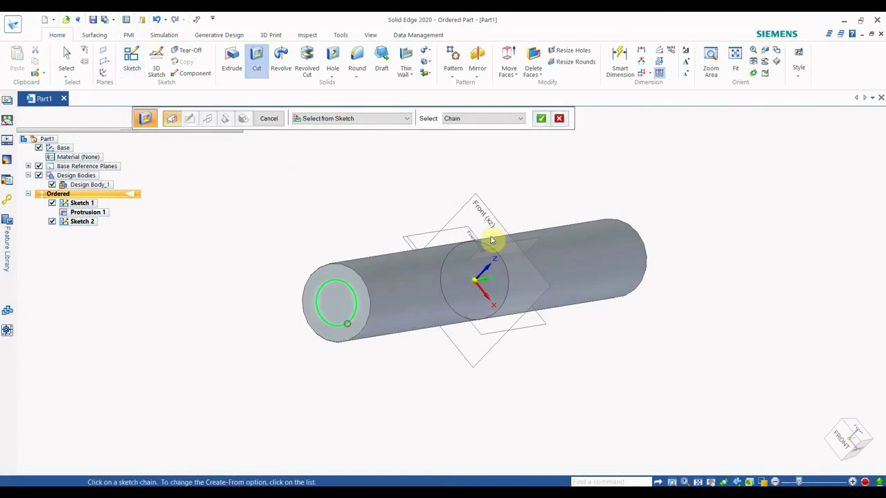
click(541, 118)
click(690, 210)
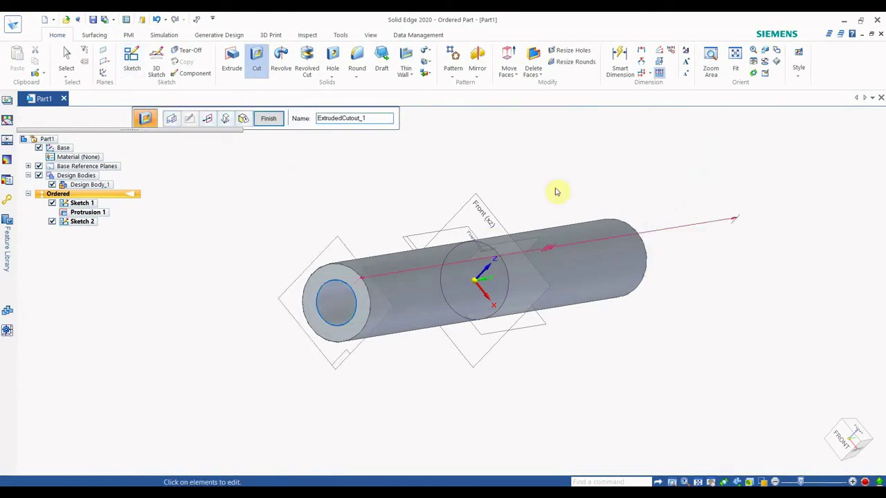
click(269, 119)
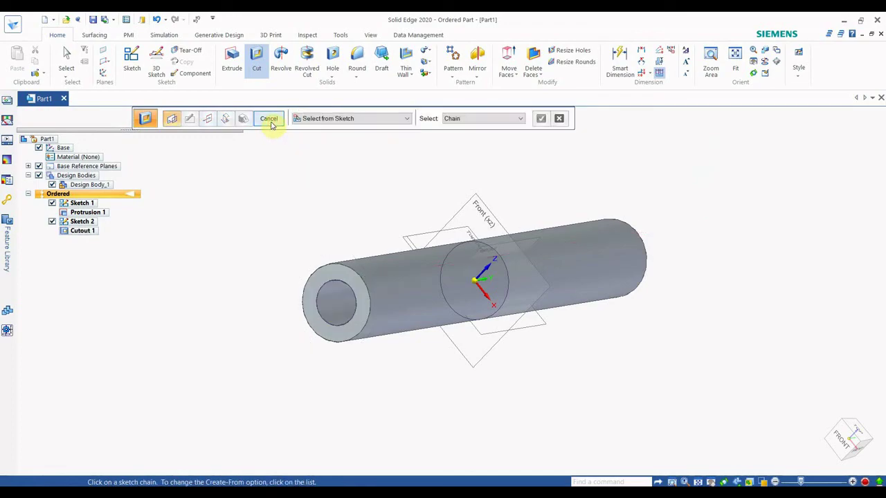
click(269, 119)
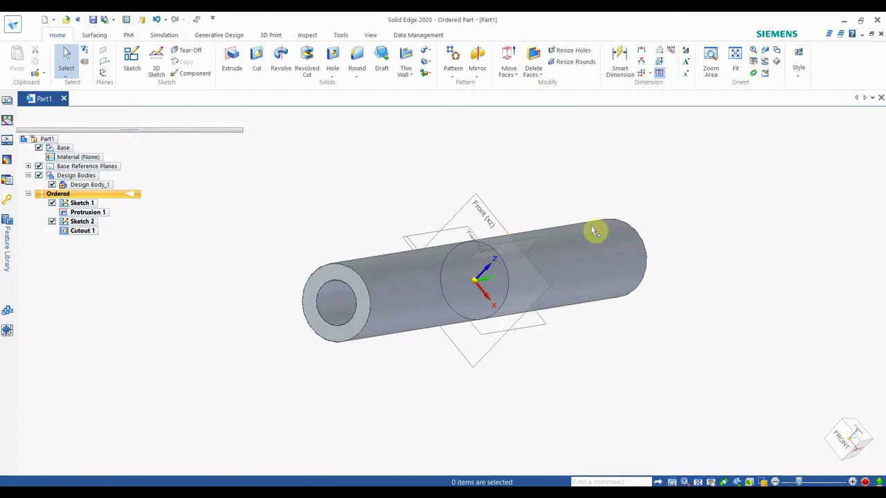
- Start the Thread command with the ANSI Metric standard, Standard Thread type and internal minor diameter matching
click(335, 78)
click(346, 98)
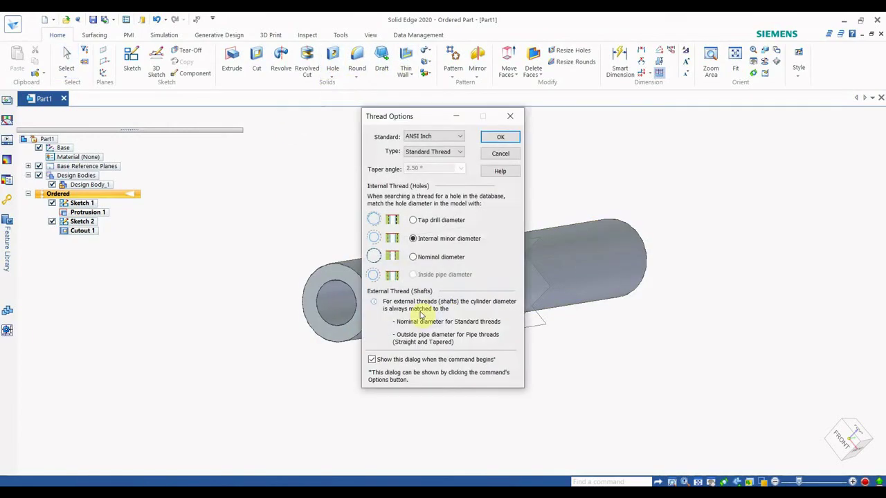
click(433, 136)
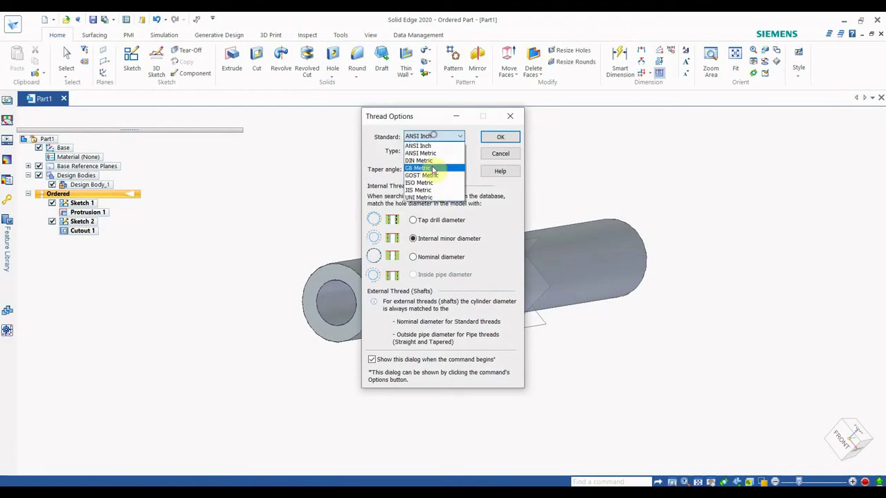
click(425, 153)
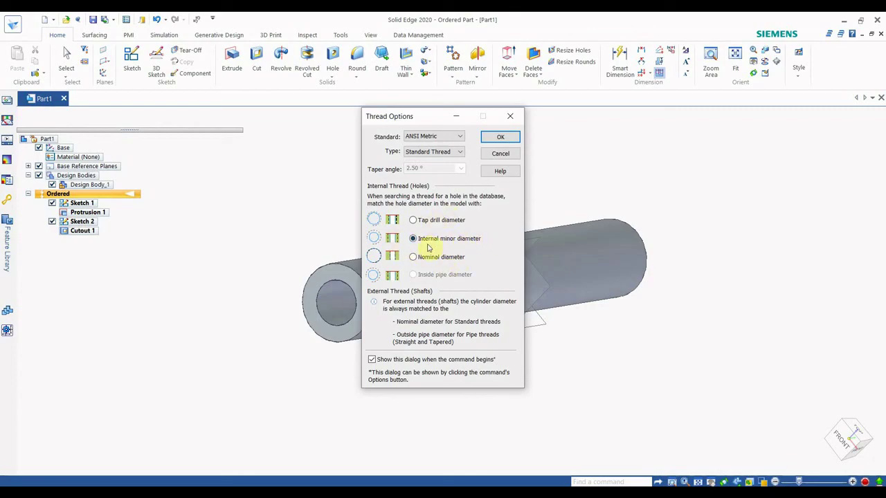
click(501, 138)
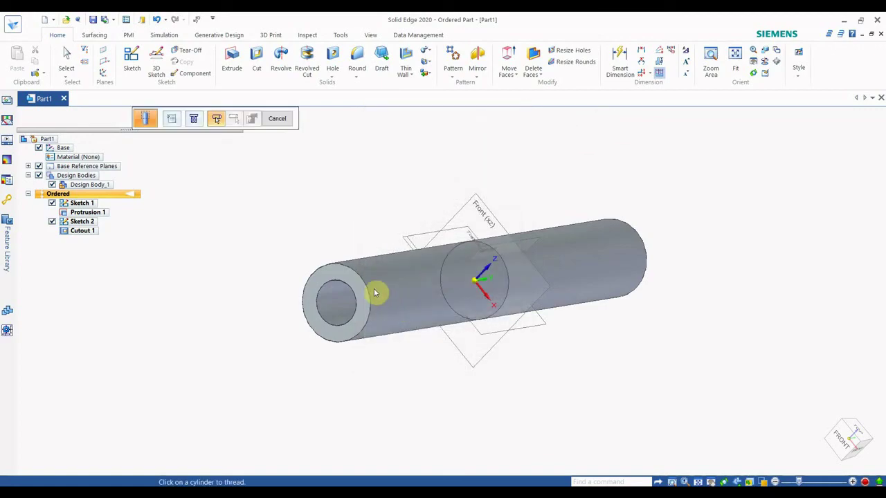
- Try to thread the tube's outer cylinder from its front end with a 1 mm offset and depth to the cylinder extent
click(331, 266)
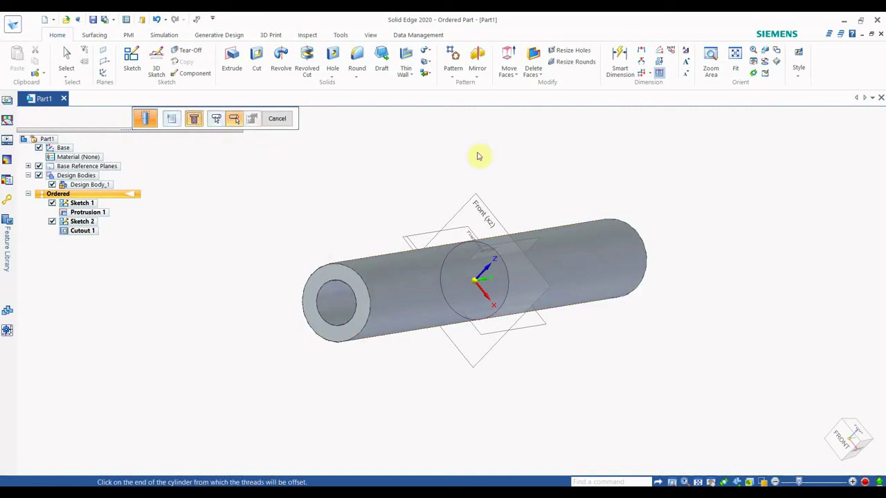
click(357, 276)
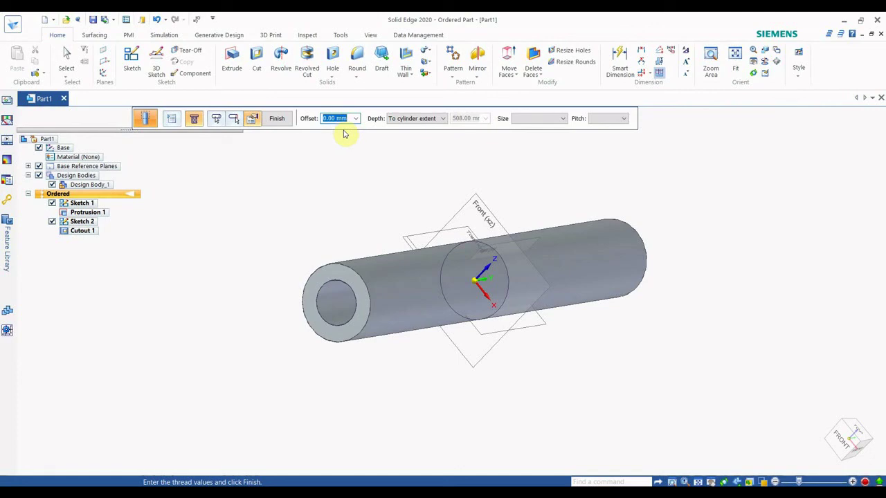
text(1)
key(Return)
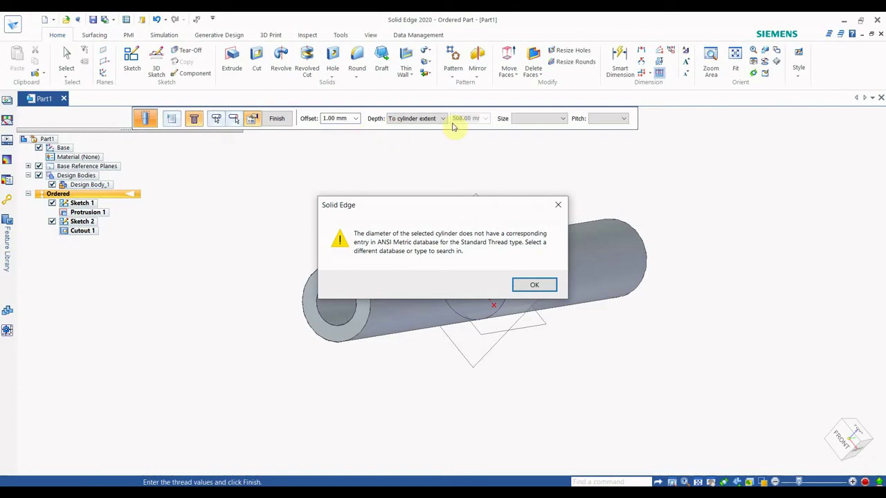
click(559, 205)
click(276, 119)
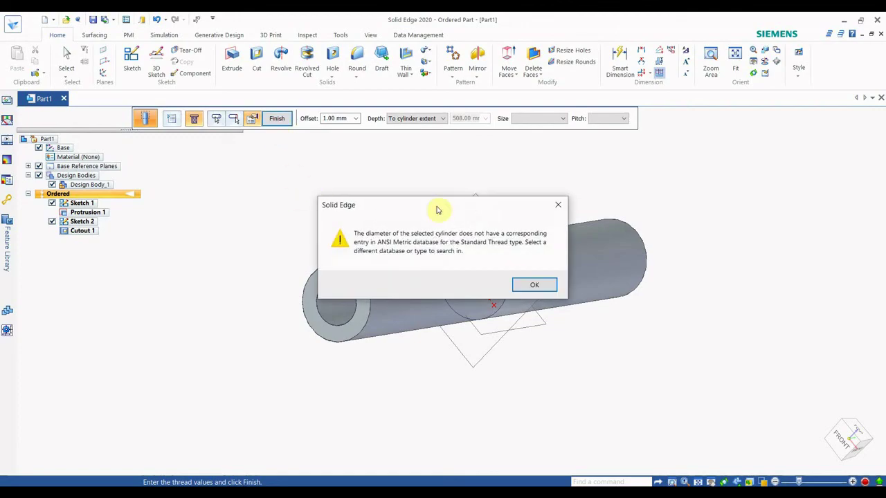
click(534, 285)
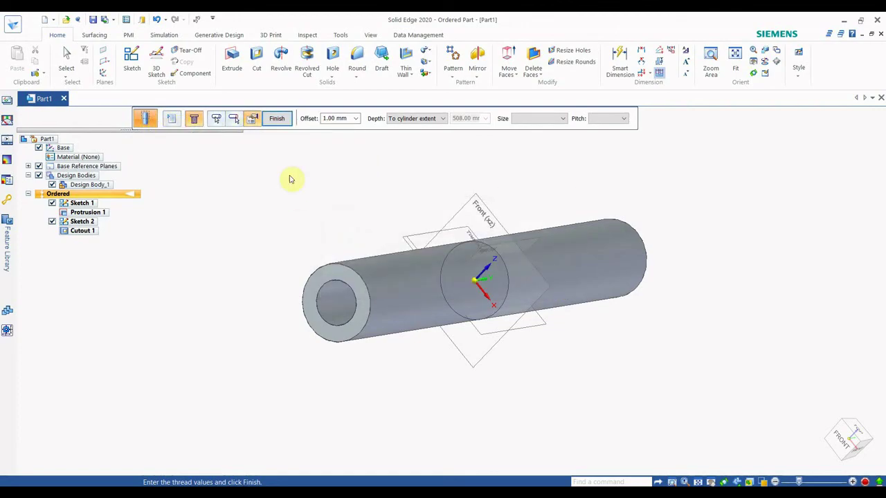
key(Escape)
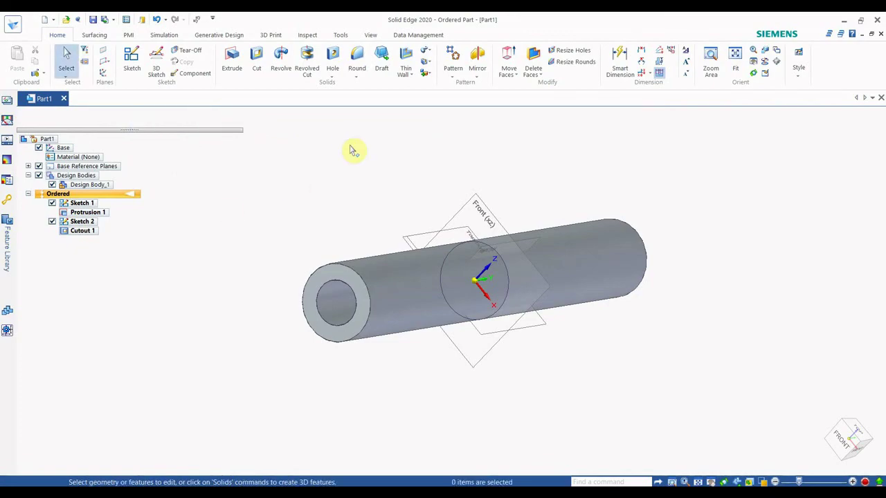
- Edit the base sketch's profile, dimension the outer circle to a 10 mm diameter, and close the sketch
click(76, 204)
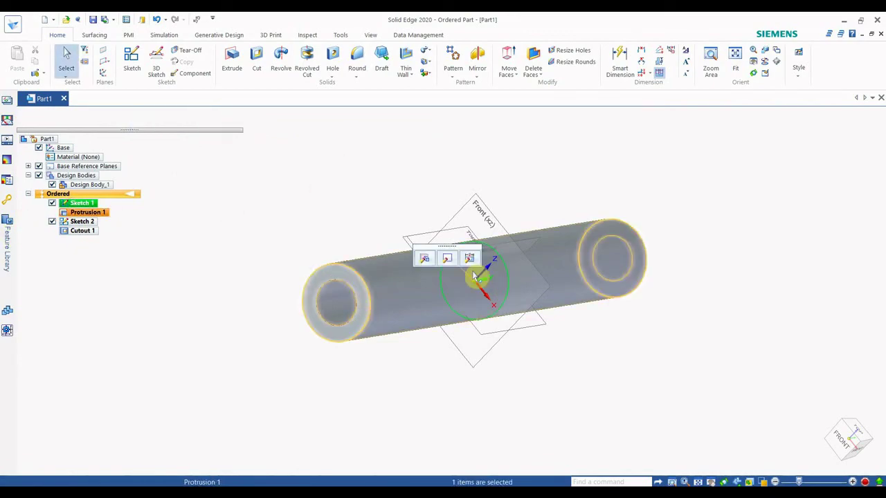
click(447, 258)
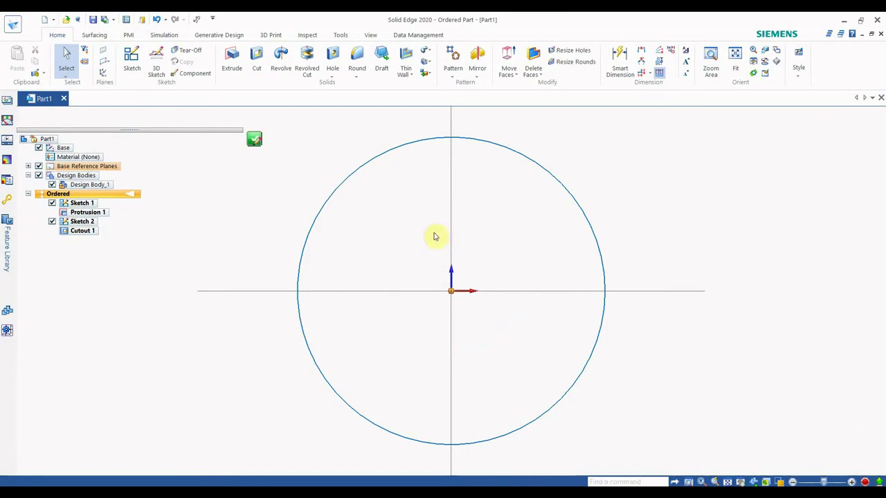
scroll(469, 301, down, 3)
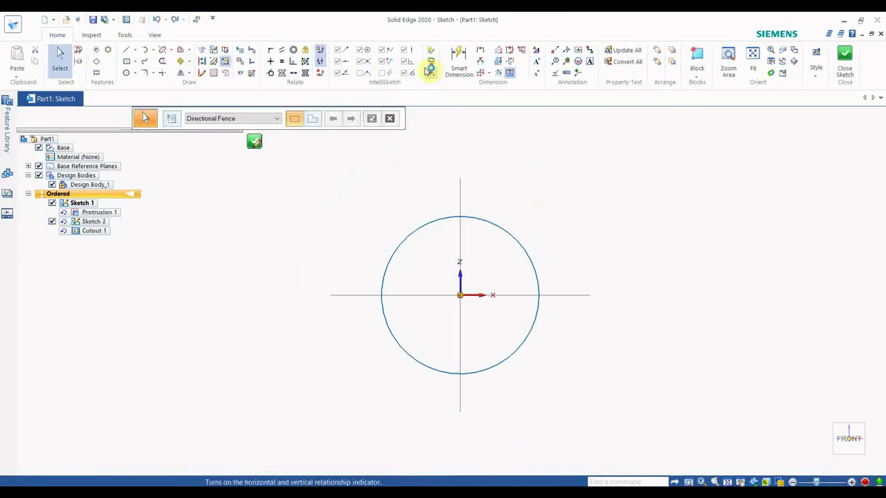
click(459, 61)
click(508, 231)
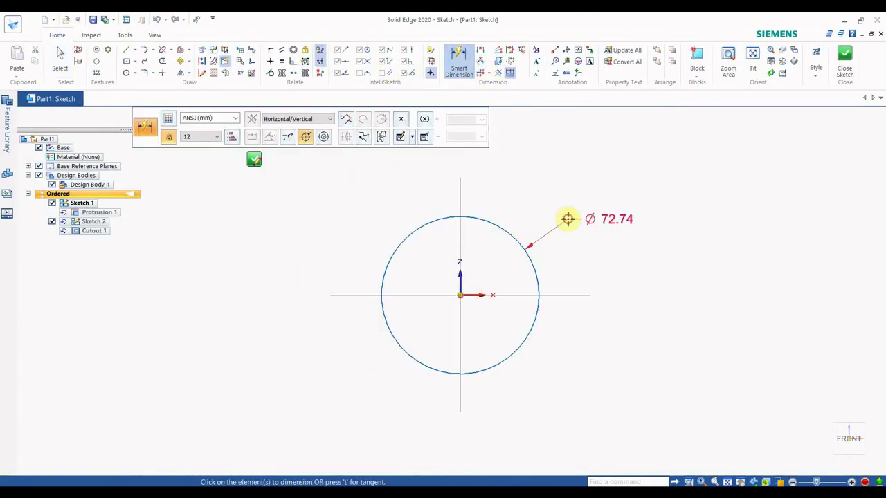
click(567, 219)
text(10)
key(Return)
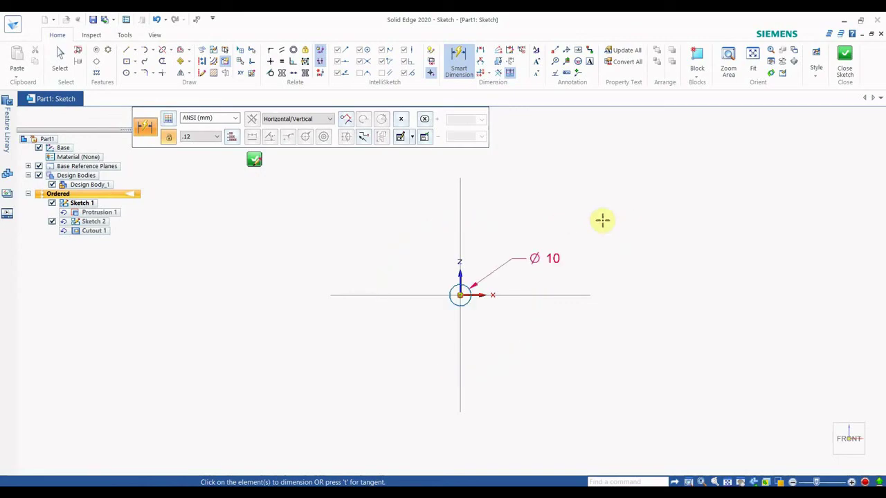
click(847, 65)
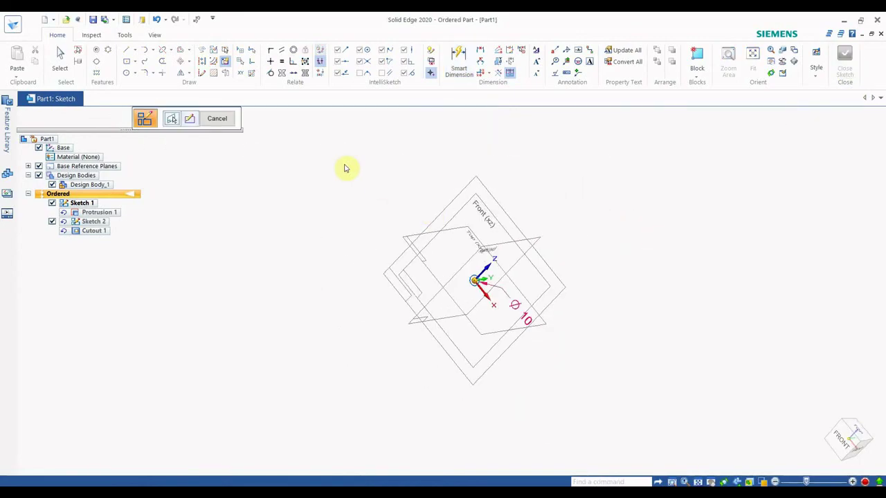
- Finish the base sketch edit, edit the cutout sketch's profile to dimension its circle to a 5 mm diameter, and finish that sketch
click(228, 120)
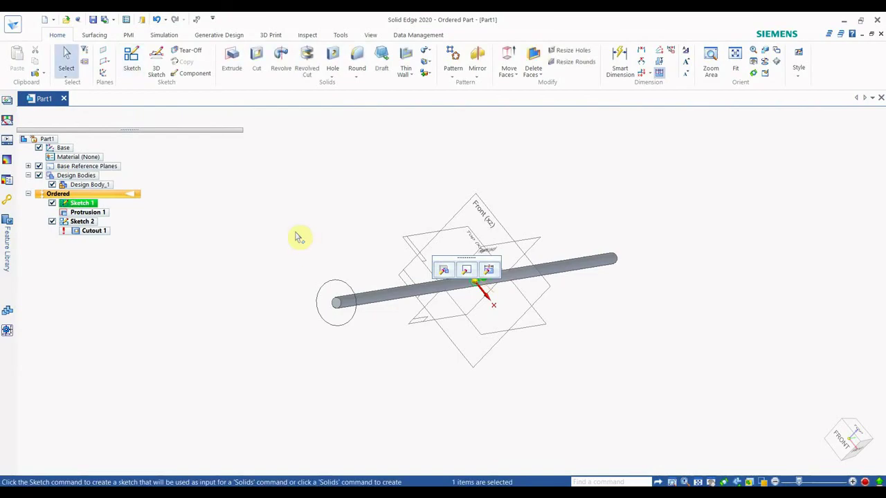
click(83, 223)
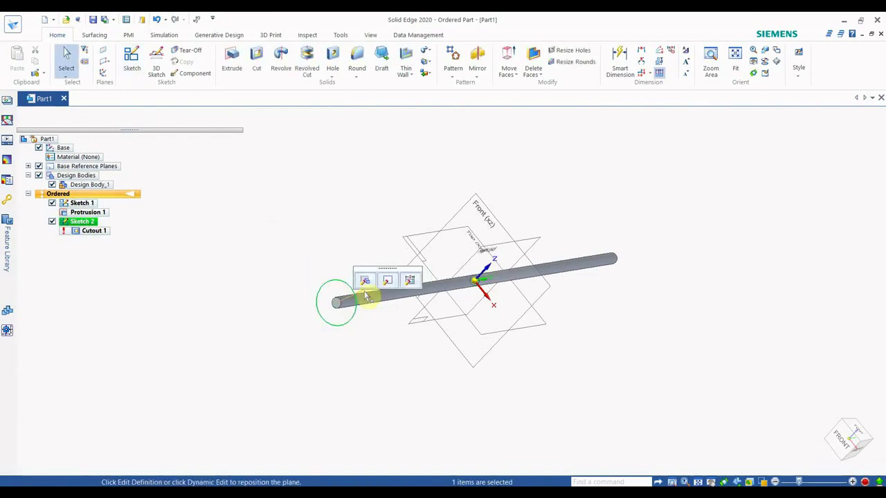
click(385, 281)
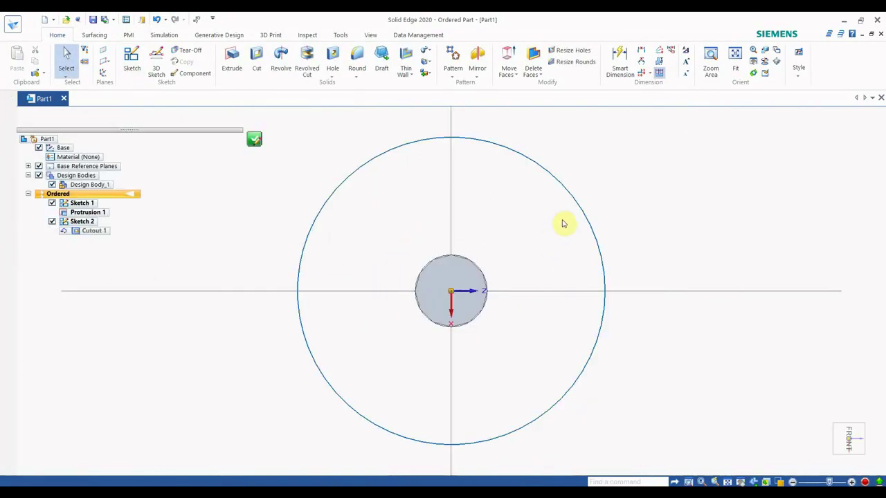
click(459, 64)
click(574, 197)
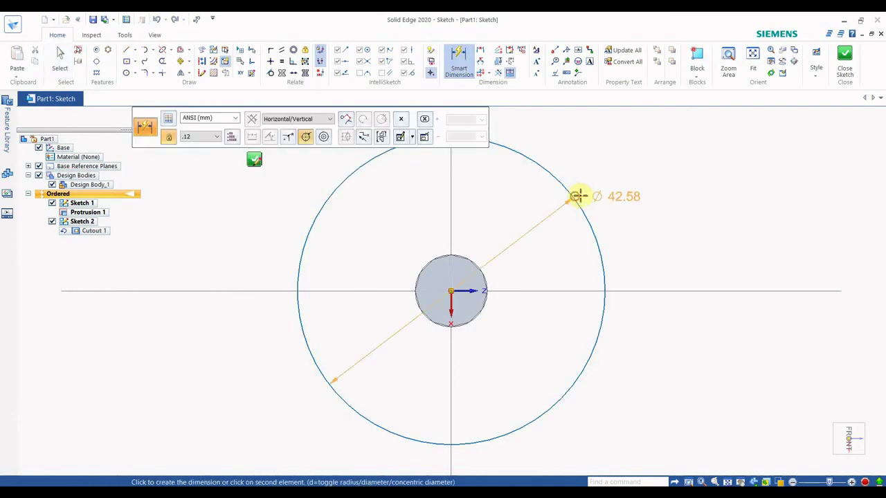
click(627, 183)
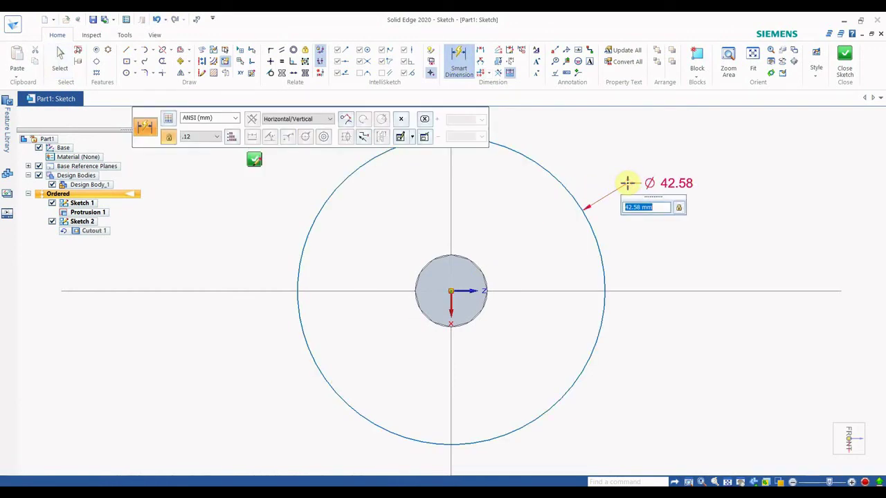
text(5)
key(Return)
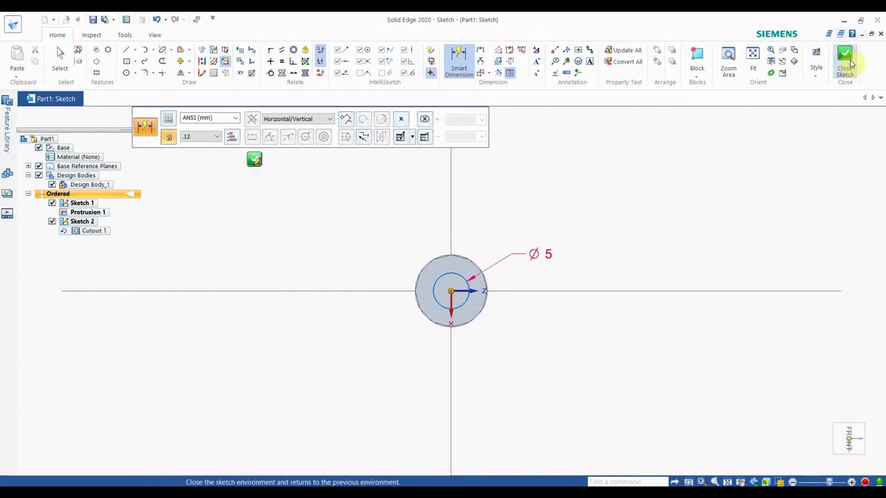
click(846, 58)
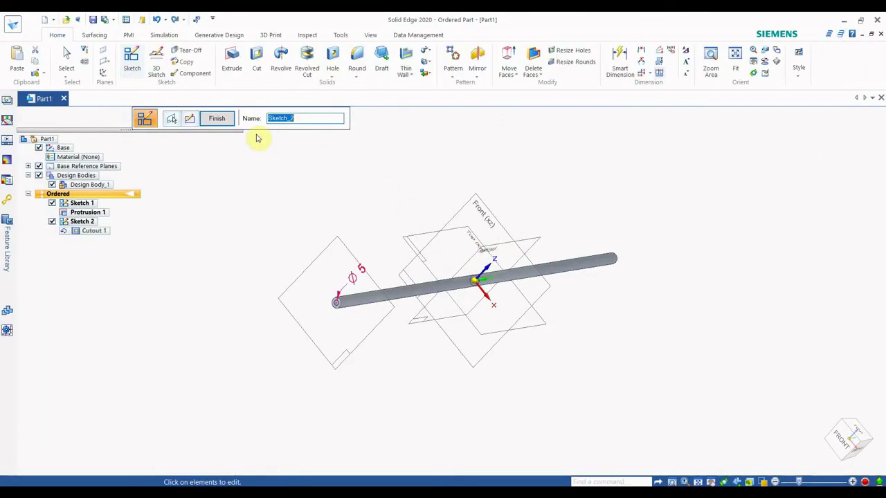
click(224, 118)
- Thread the tube's outer cylinder from its front end with ANSI Metric Standard Thread, 1 mm offset, to cylinder extent, Tr 10 x 2, 2.00 mm pitch
scroll(331, 305, up, 5)
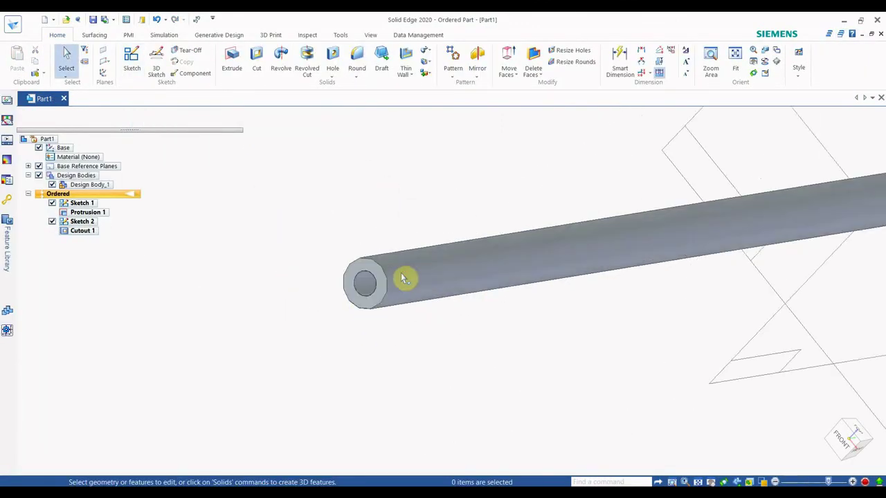
scroll(405, 279, up, 2)
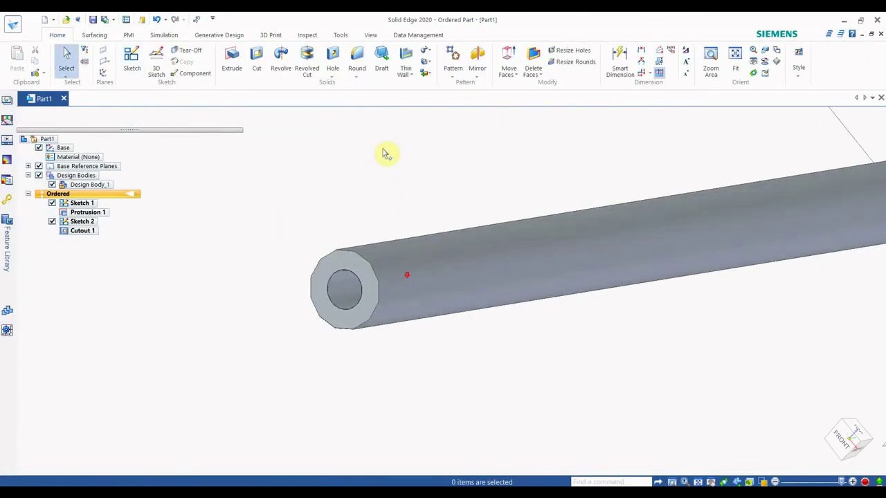
click(332, 75)
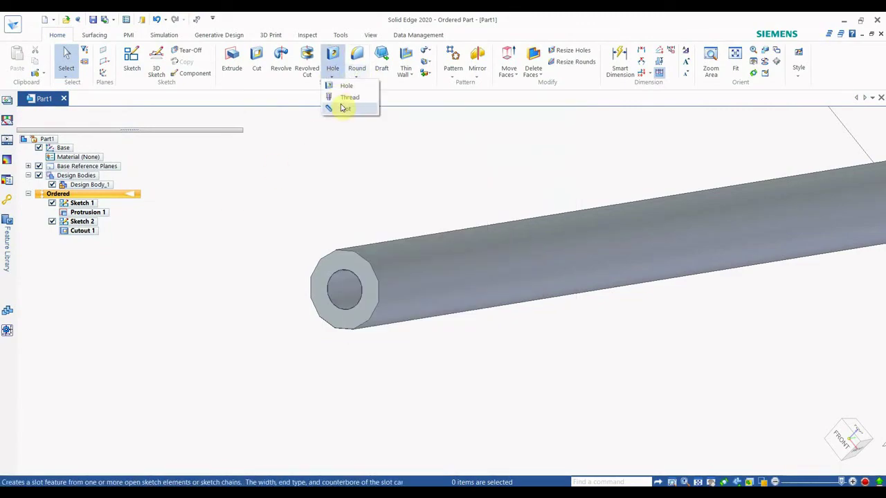
click(349, 97)
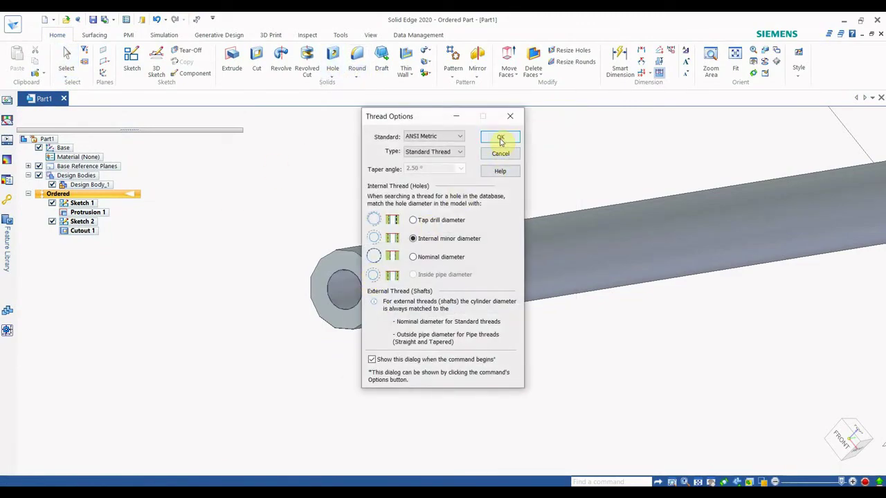
click(500, 139)
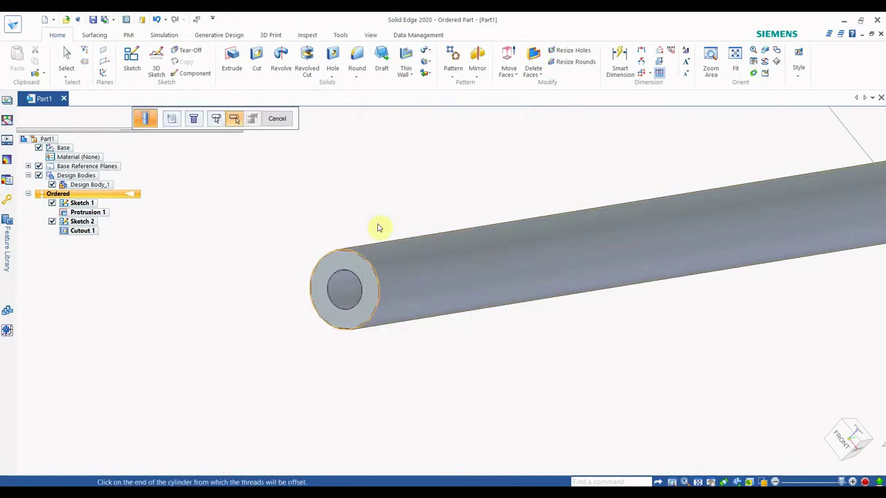
click(193, 120)
click(502, 137)
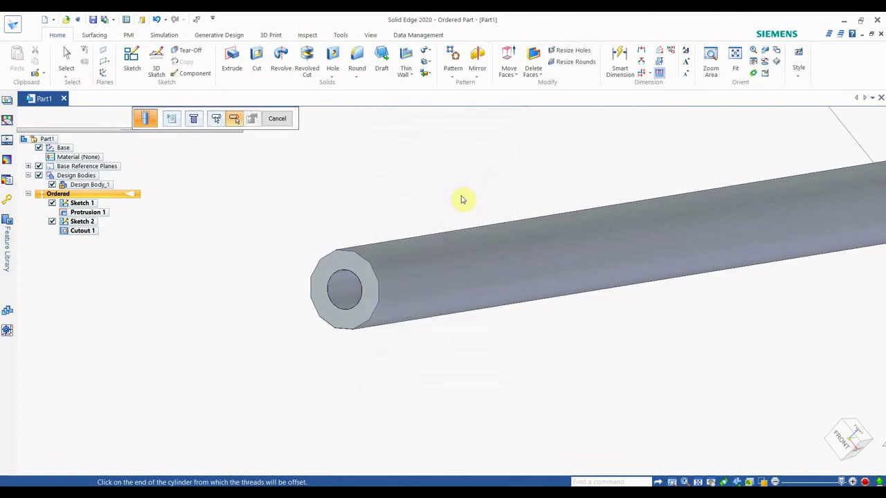
click(377, 274)
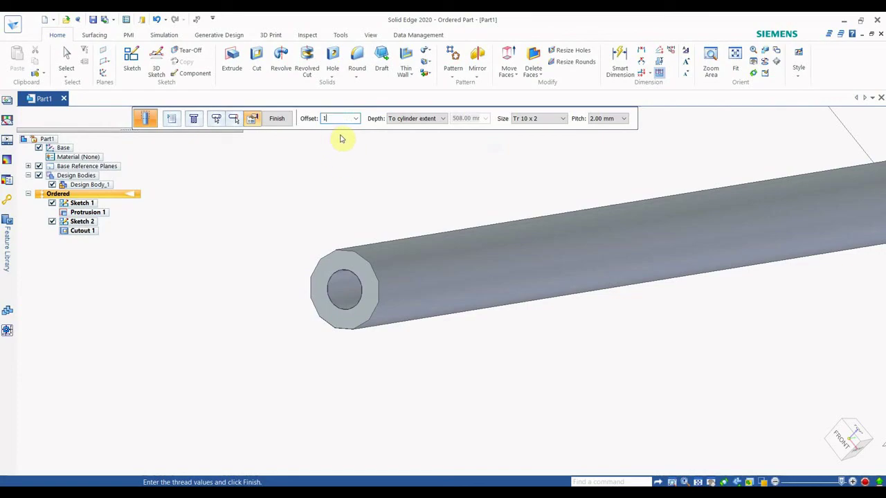
key(Return)
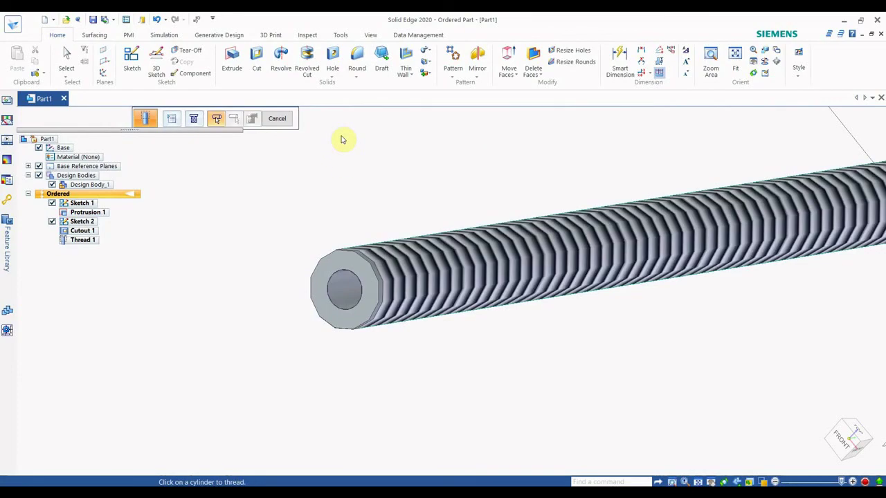
- Examine the thread along the tube's length and close up at its front end, and leave the Thread command
scroll(364, 196, down, 5)
scroll(554, 245, up, 2)
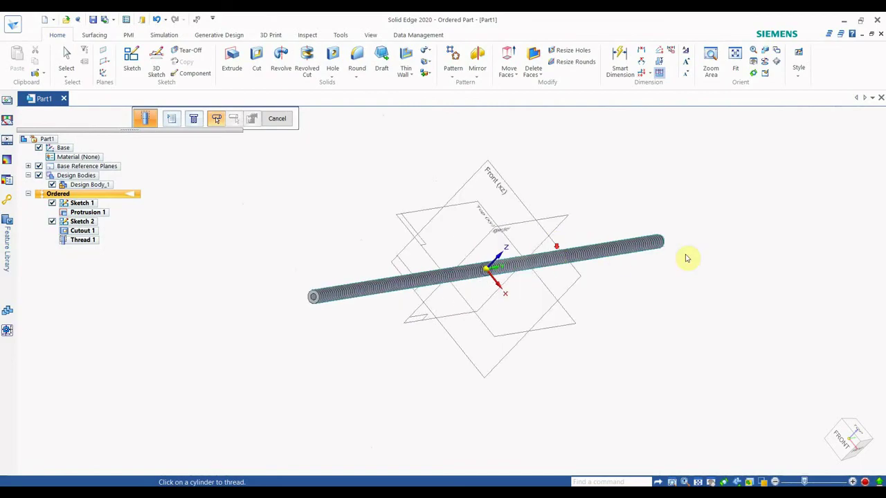
middle_drag(686, 258, 628, 260)
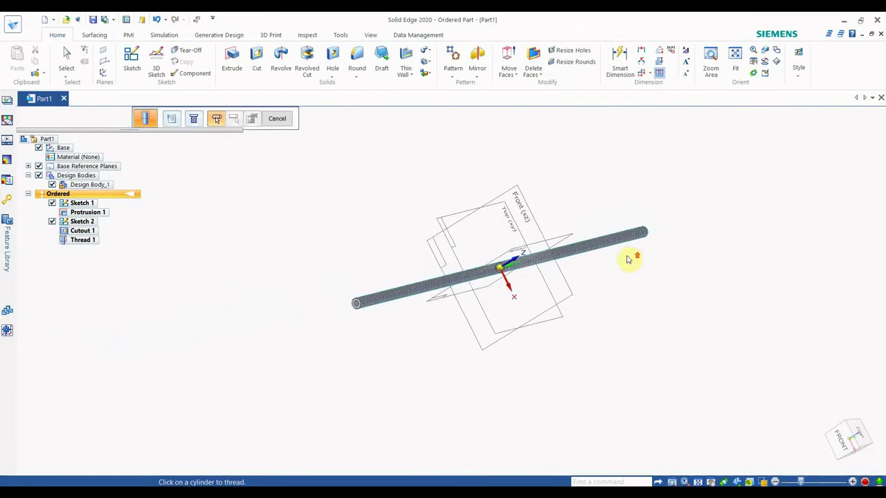
scroll(628, 258, up, 4)
scroll(623, 256, down, 3)
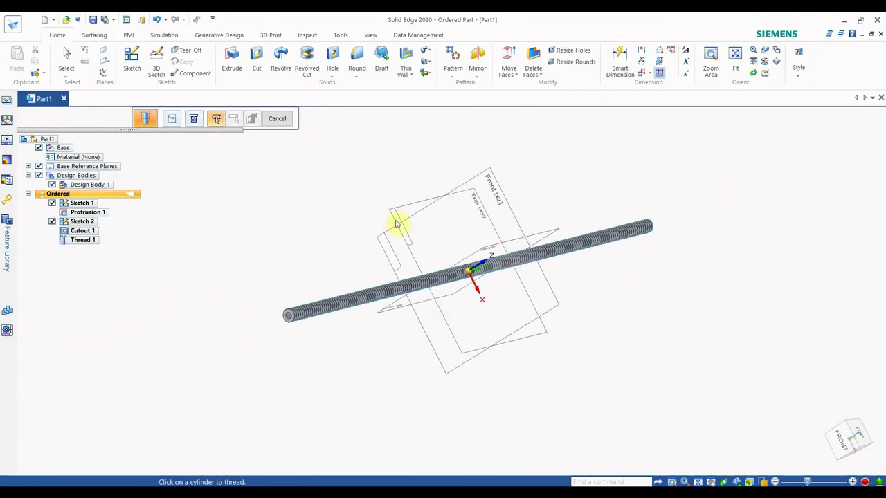
scroll(316, 306, up, 6)
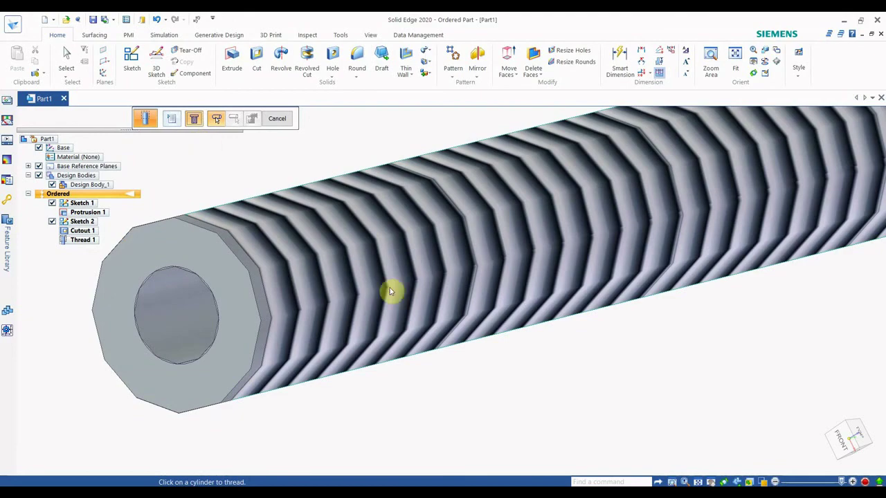
scroll(453, 367, down, 4)
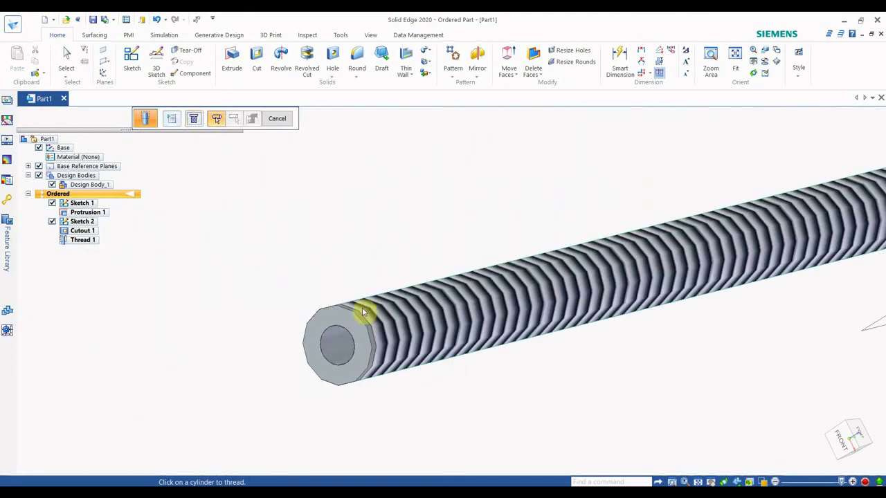
scroll(362, 311, up, 5)
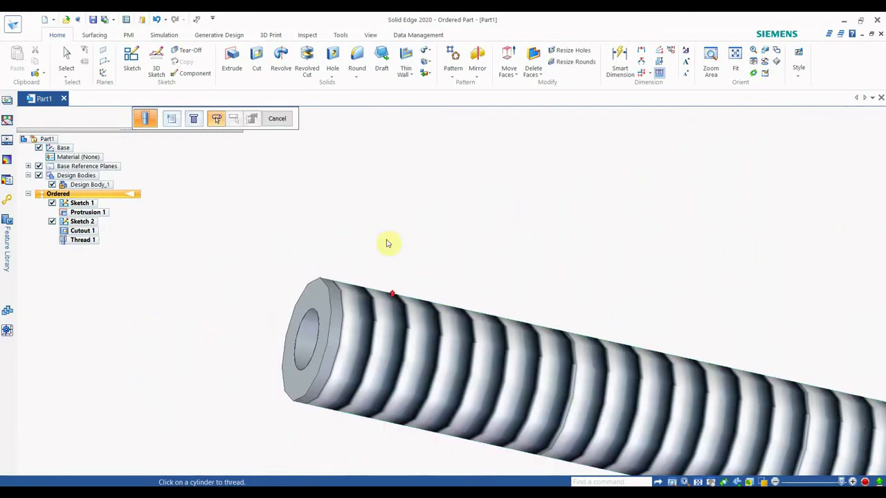
click(280, 119)
middle_drag(414, 242, 642, 246)
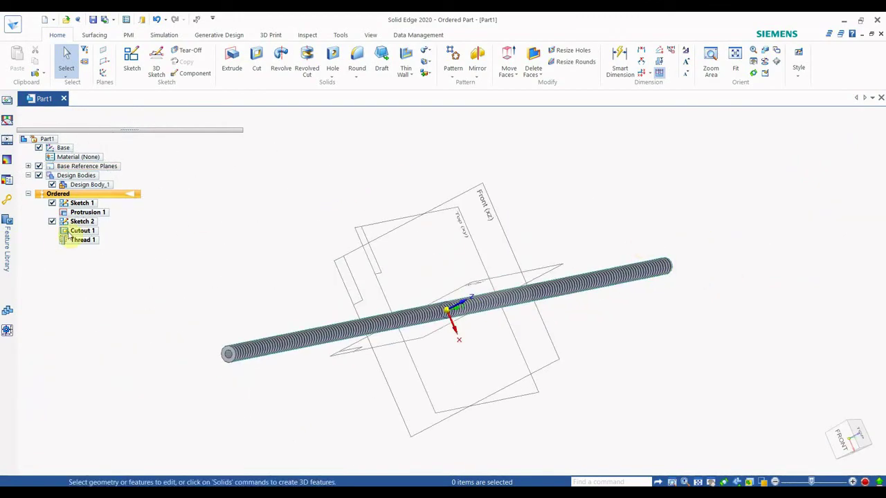
- Edit the definition of the outer thread, turn on the physical thread option, and finish the feature
click(78, 242)
click(254, 337)
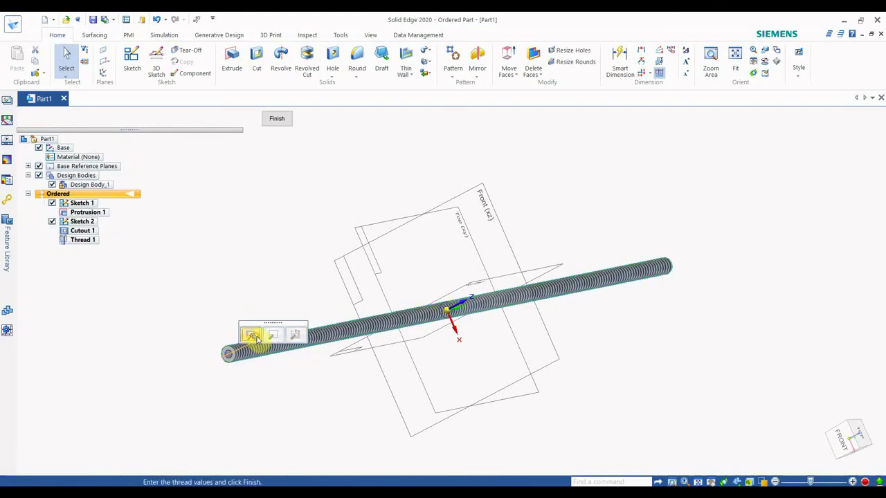
scroll(238, 367, up, 5)
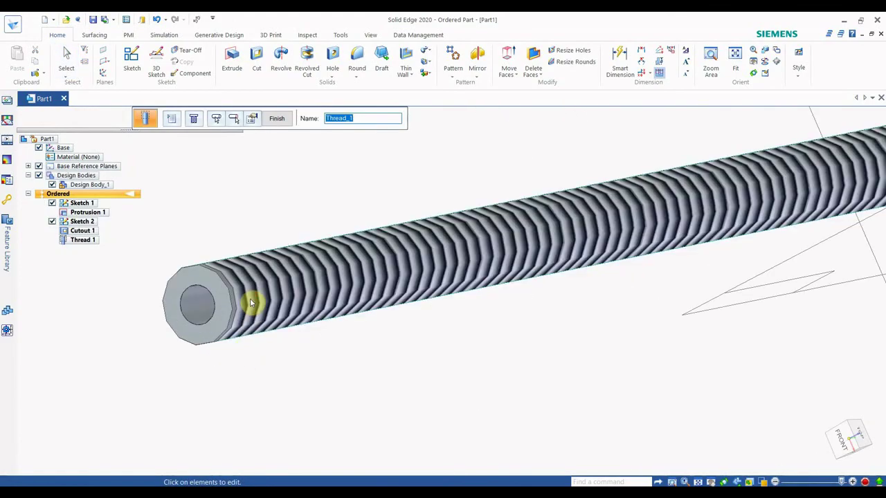
scroll(222, 297, up, 5)
scroll(190, 271, down, 10)
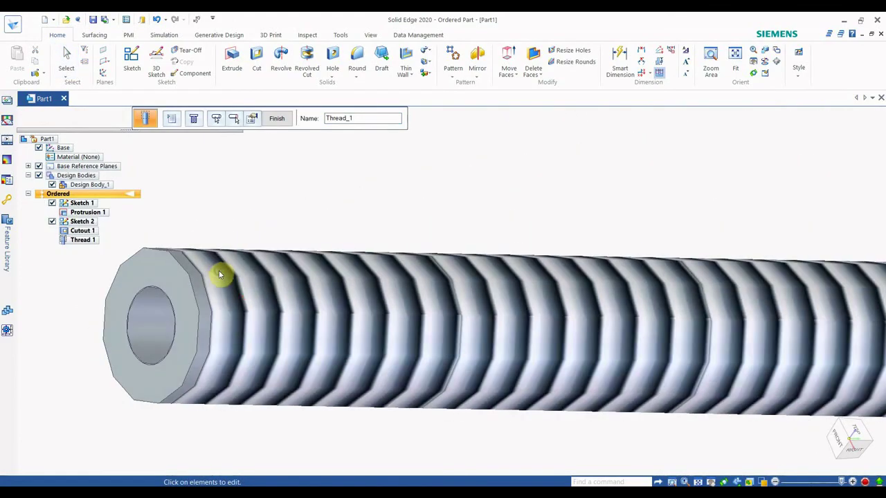
middle_drag(366, 298, 707, 288)
scroll(762, 284, up, 4)
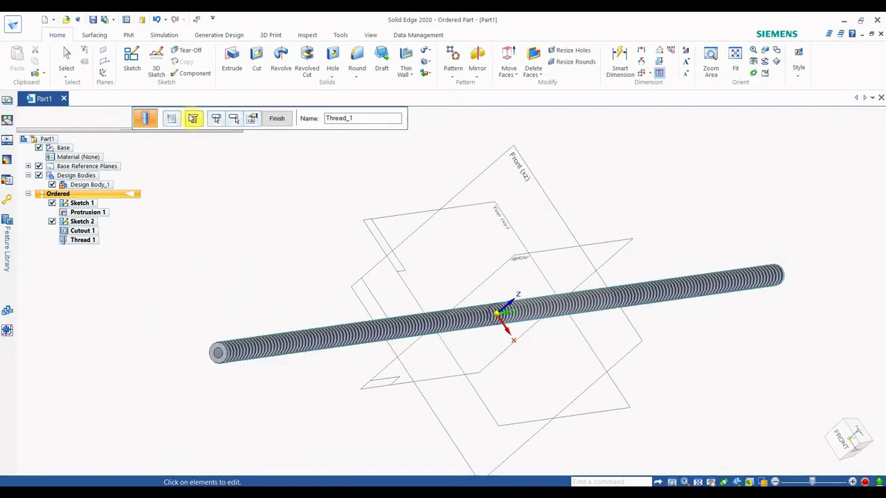
click(194, 122)
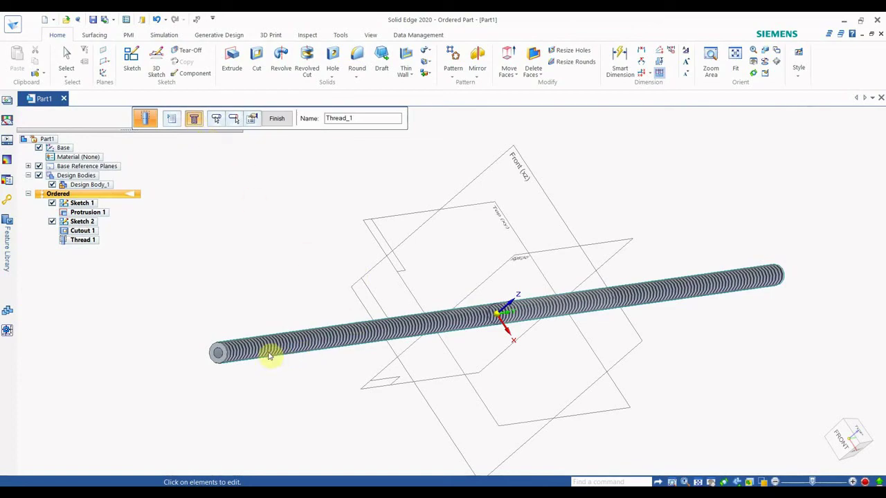
click(277, 120)
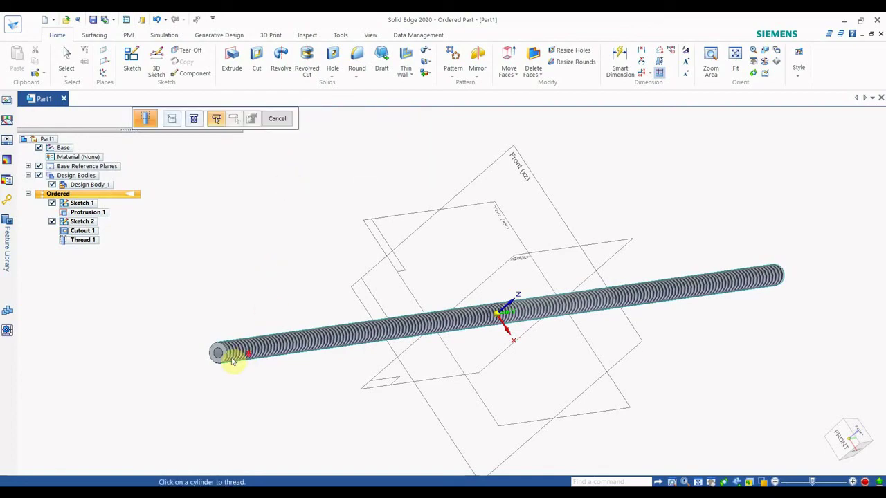
key(Escape)
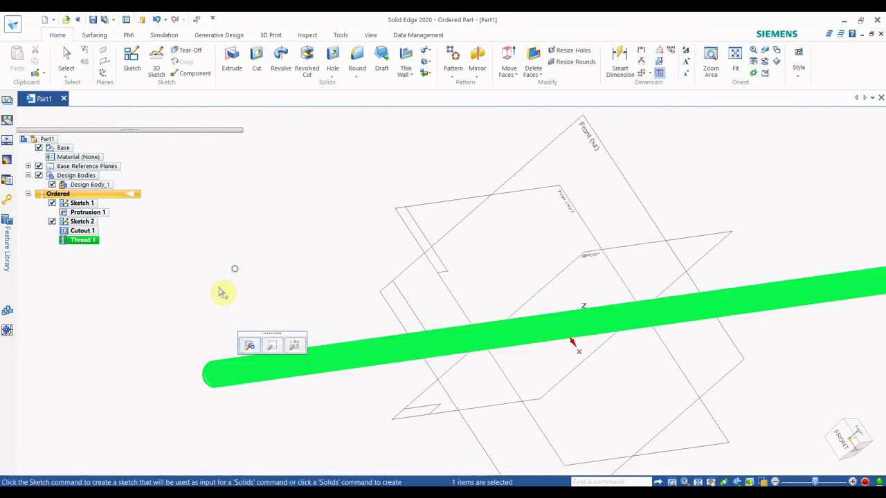
click(287, 278)
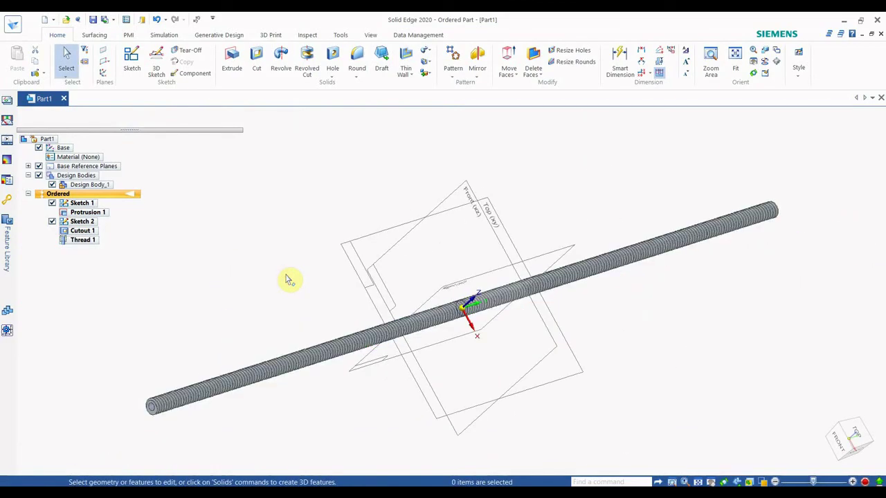
- Thread the tube's inner cylinder from its front end with ANSI Metric Standard Thread, 1 mm offset, to cylinder extent, M5, 0.80 mm pitch, and leave the Thread command
scroll(163, 423, up, 5)
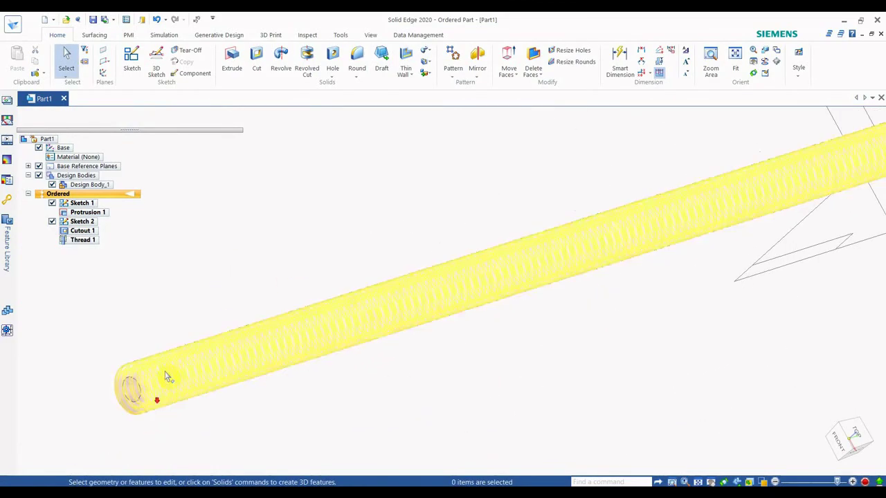
mouse_move(178, 362)
middle_down()
mouse_move(226, 318)
mouse_move(184, 371)
mouse_move(99, 384)
mouse_move(166, 358)
mouse_move(63, 404)
mouse_move(212, 326)
mouse_move(237, 331)
mouse_move(180, 353)
mouse_move(231, 325)
mouse_move(194, 366)
middle_up()
scroll(468, 275, down, 5)
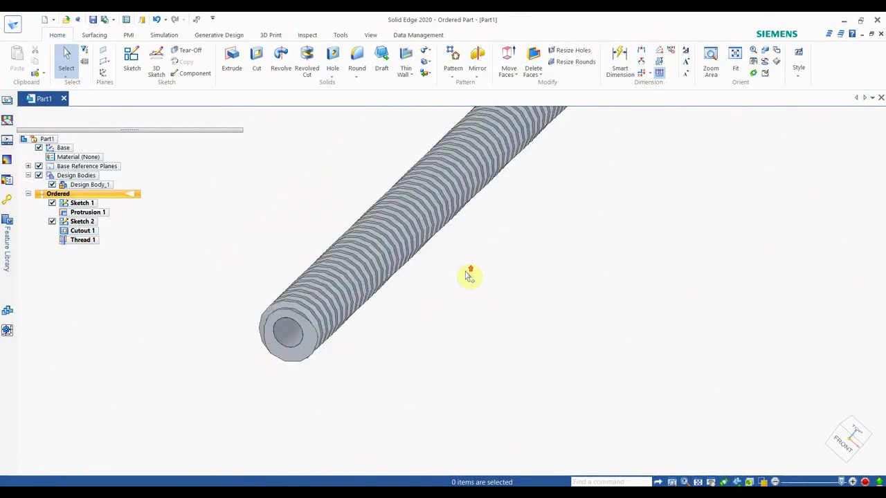
click(332, 77)
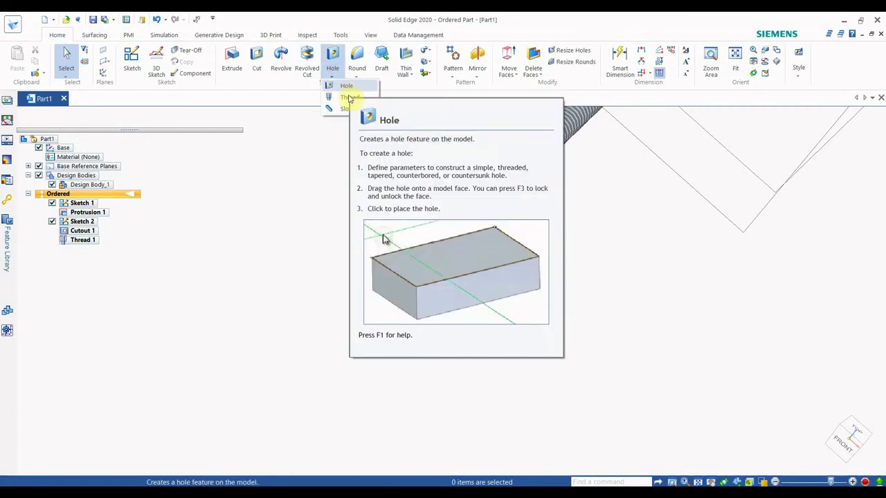
click(350, 97)
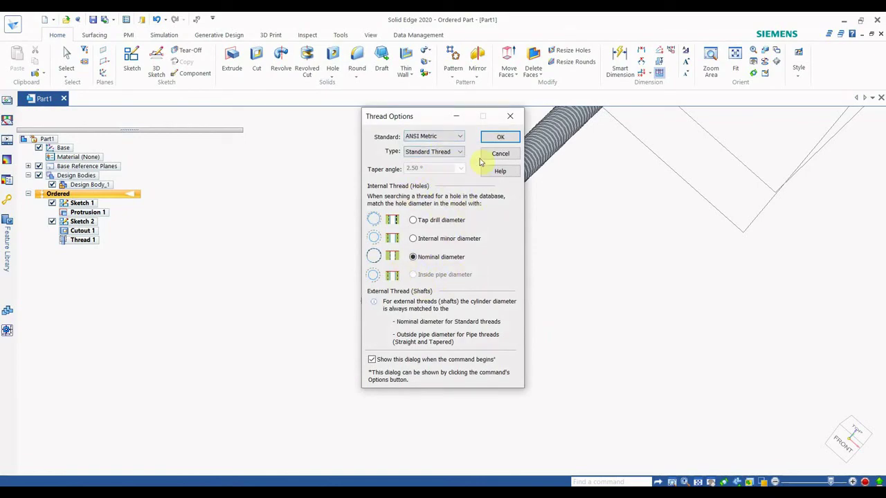
click(495, 138)
scroll(385, 309, up, 4)
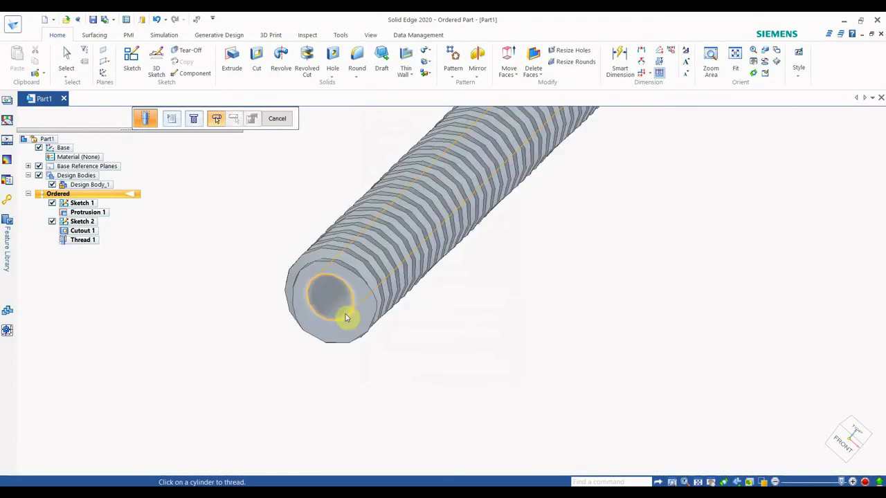
click(342, 321)
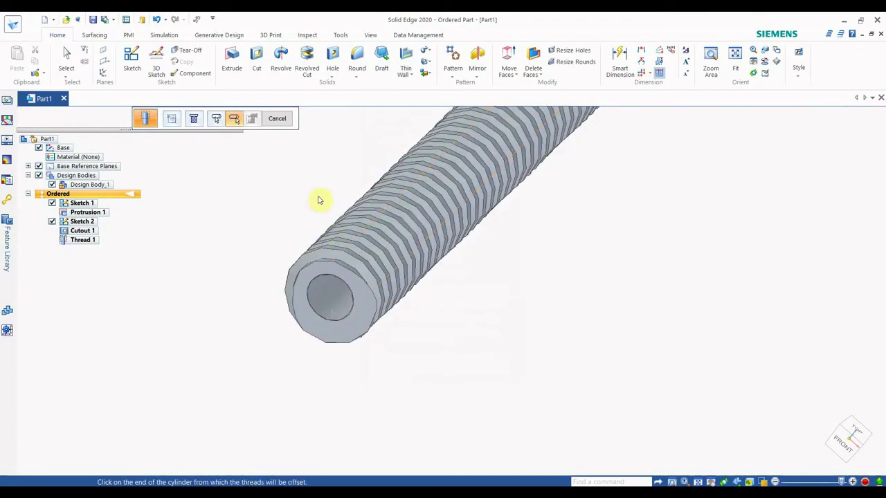
click(173, 120)
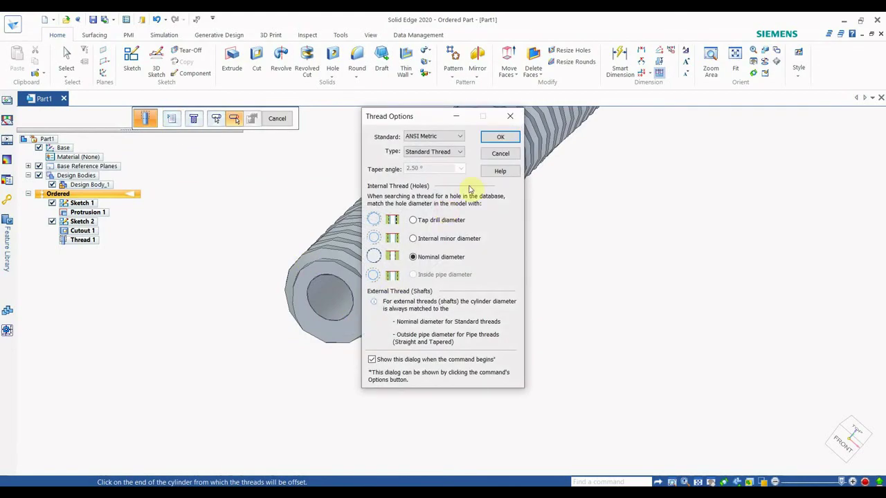
click(496, 139)
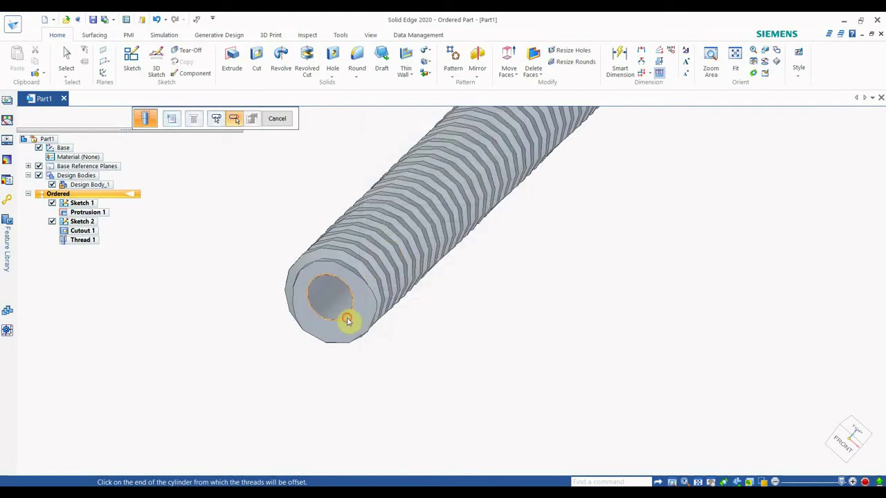
click(347, 321)
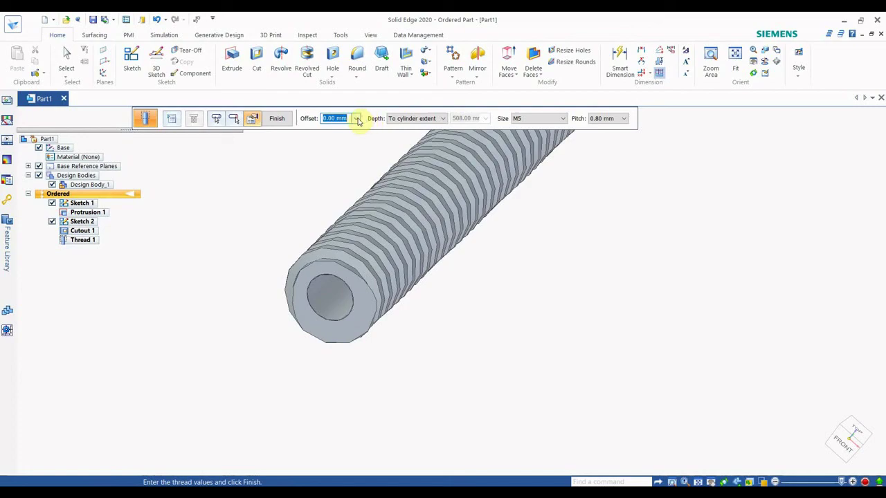
text(1)
key(Return)
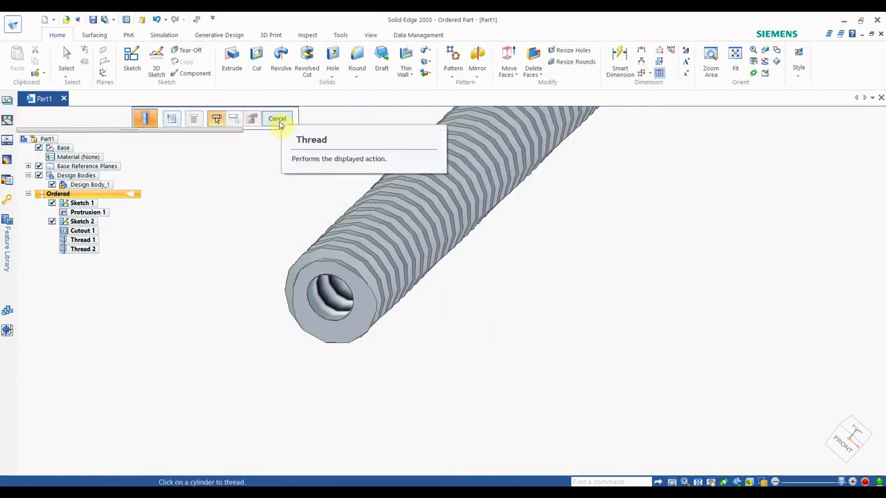
click(178, 121)
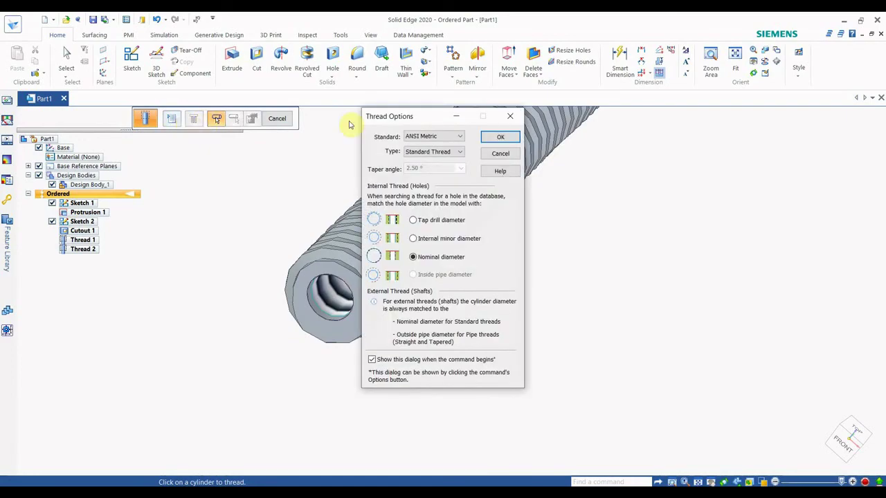
click(511, 117)
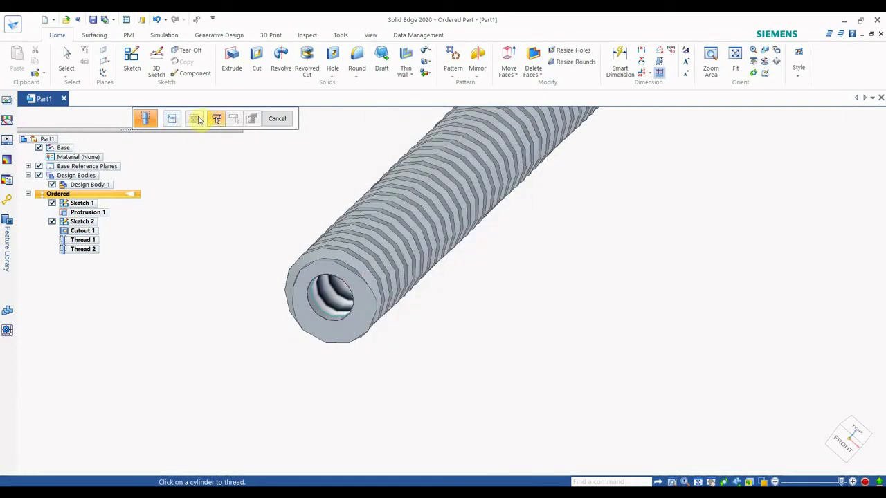
click(278, 120)
- Open the inner thread's definition to check its physical thread option, and finish the edit
scroll(323, 256, down, 2)
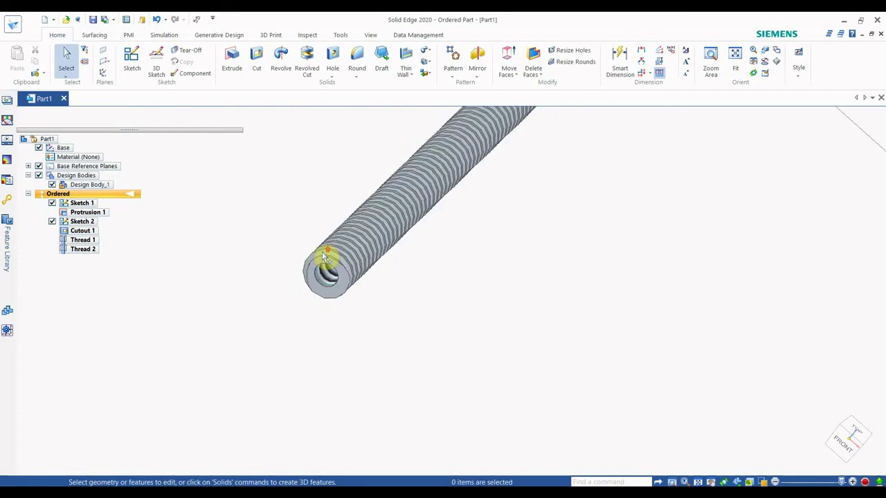
scroll(324, 276, up, 1)
click(79, 249)
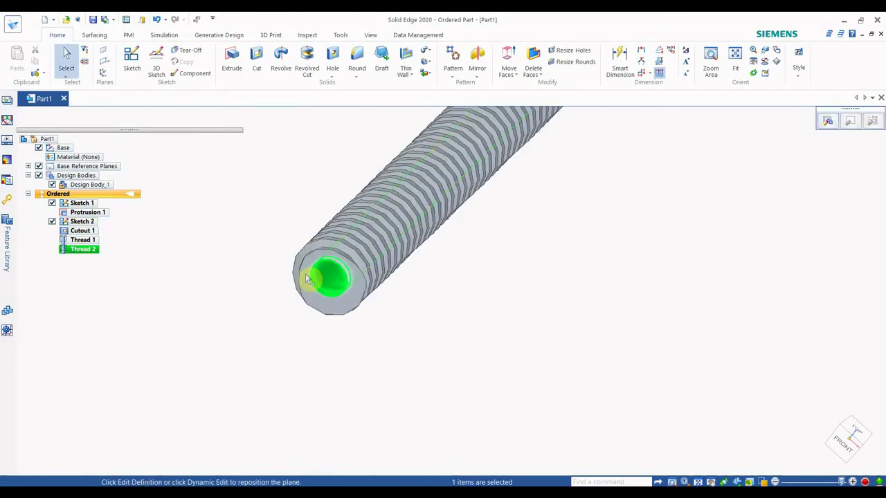
click(828, 121)
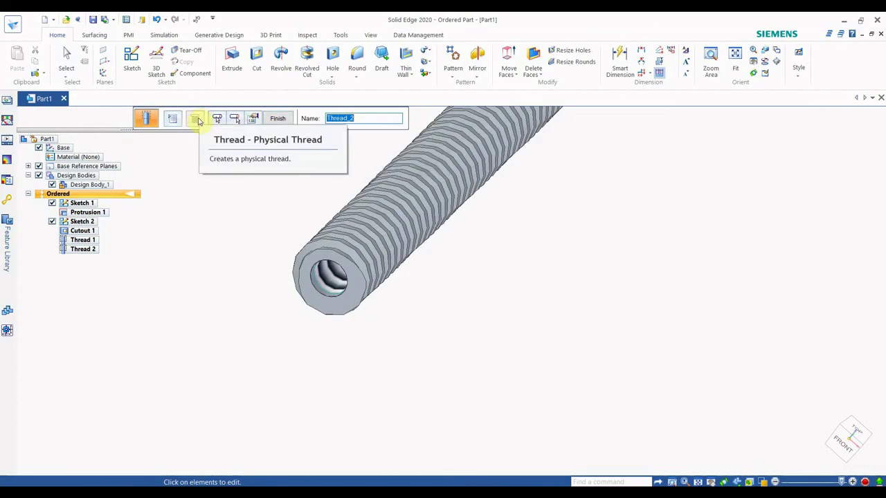
click(283, 119)
- Examine the outer and inner threads along the whole tube and close up at its front end
middle_drag(336, 317, 574, 289)
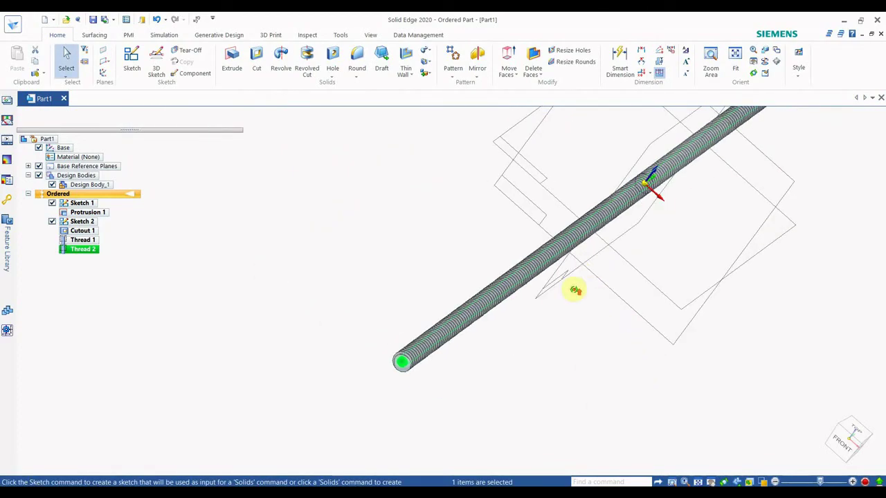
middle_drag(601, 334, 546, 371)
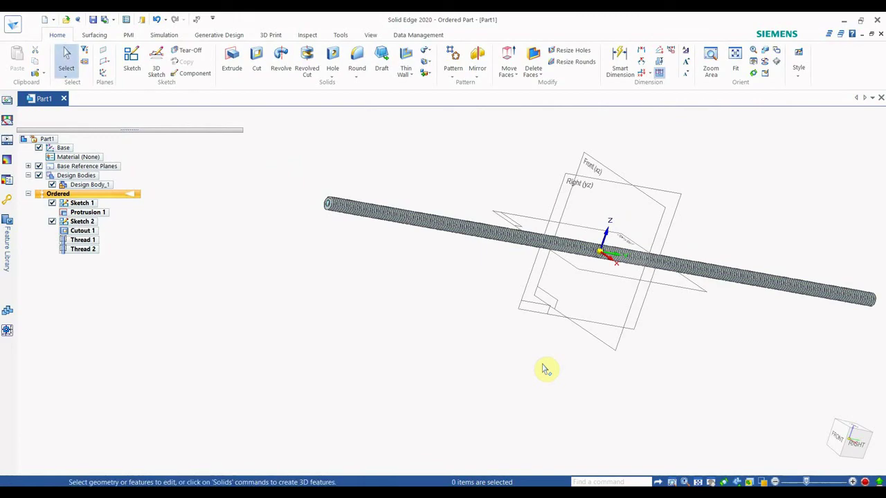
scroll(392, 243, up, 8)
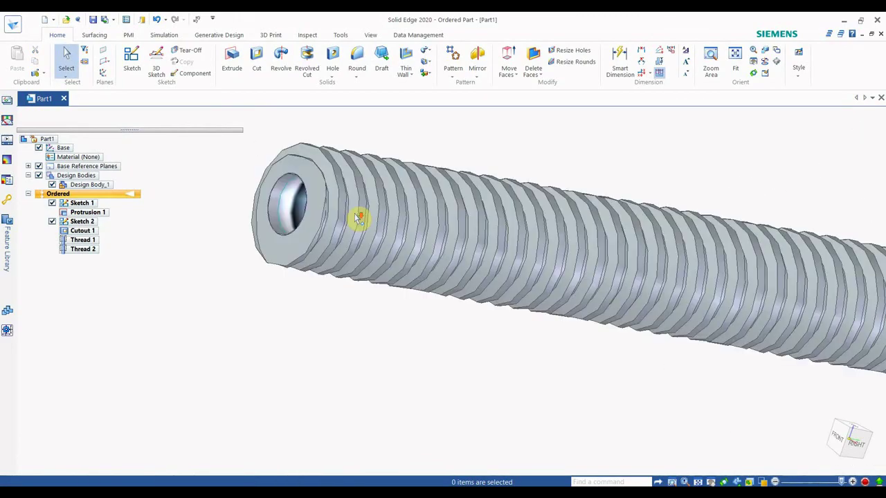
scroll(391, 242, down, 6)
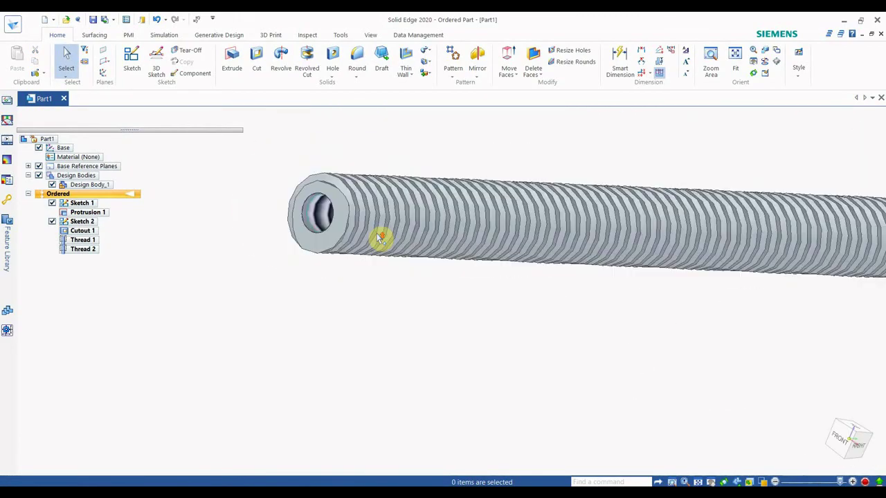
scroll(574, 187, down, 3)
scroll(431, 204, up, 7)
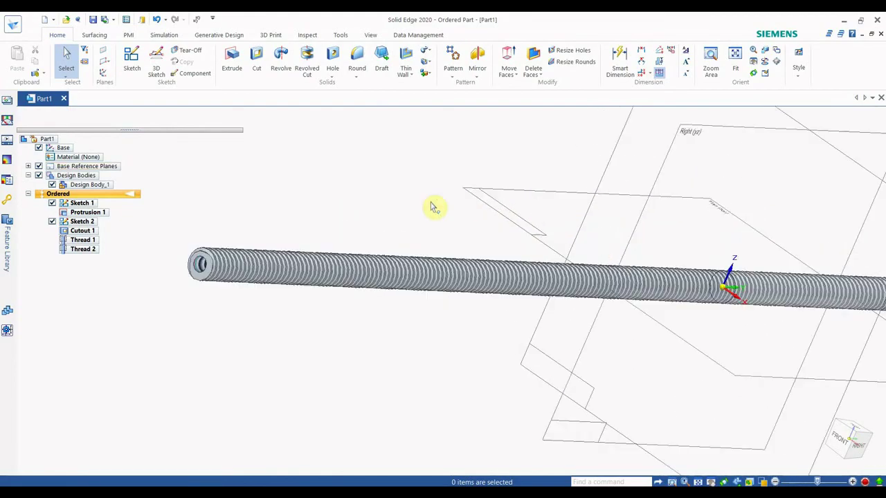
middle_drag(465, 230, 412, 255)
scroll(293, 324, up, 4)
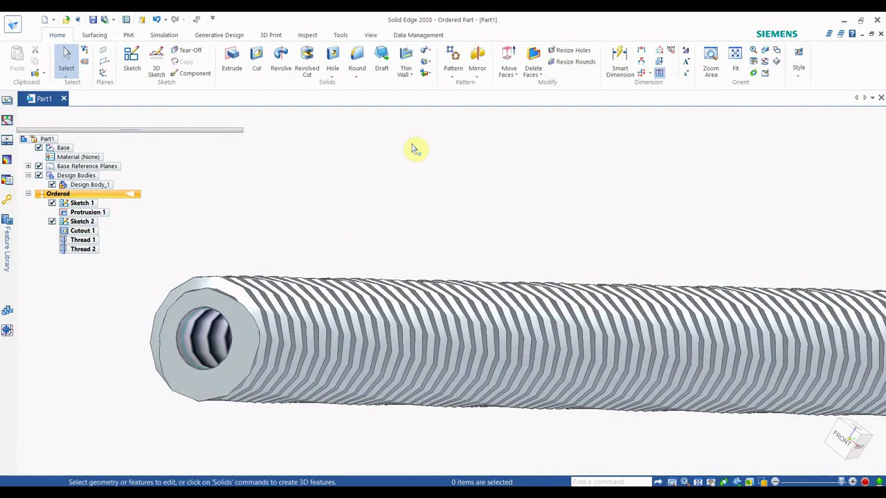
- Paint the tube's front end face with the Black style using Part Painter with face selection
click(373, 34)
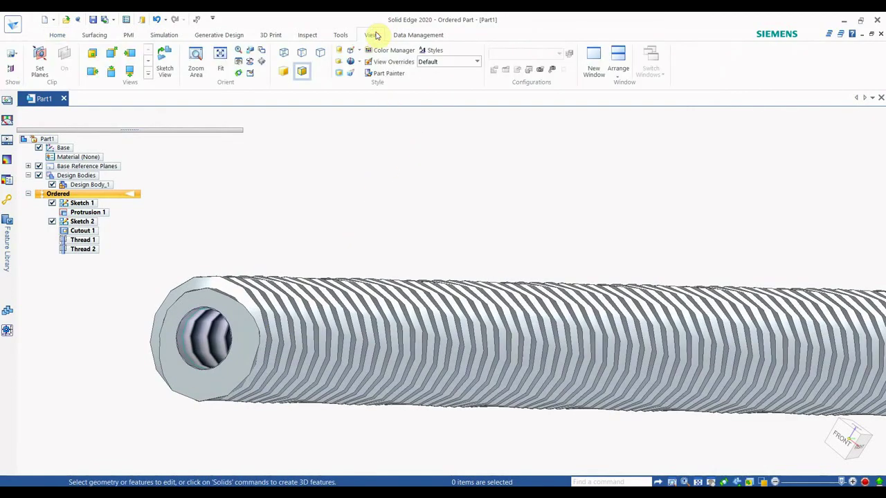
click(389, 73)
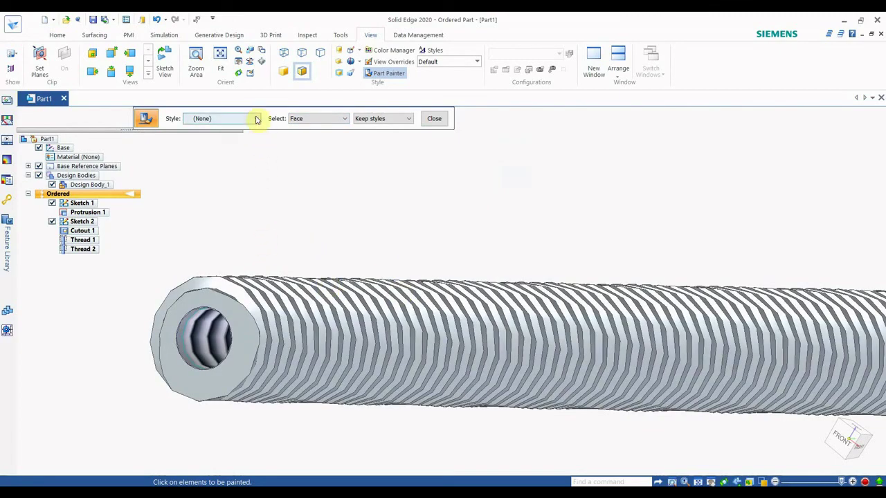
click(253, 121)
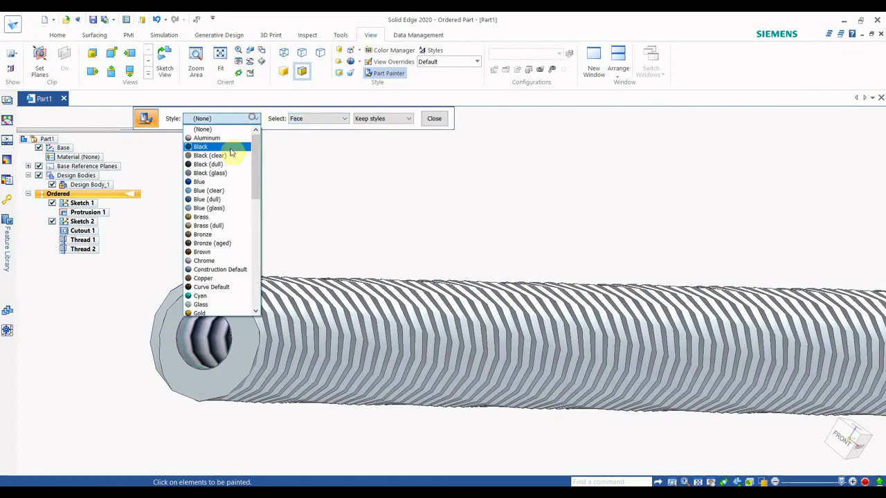
click(203, 149)
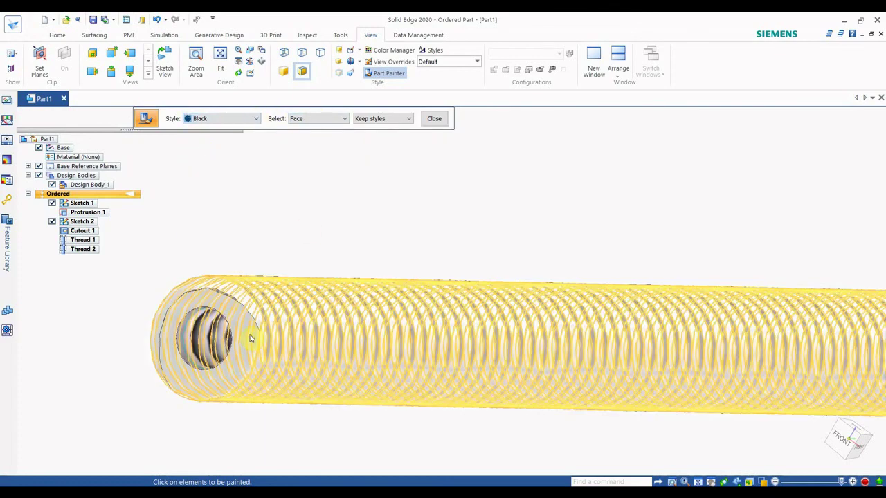
click(251, 336)
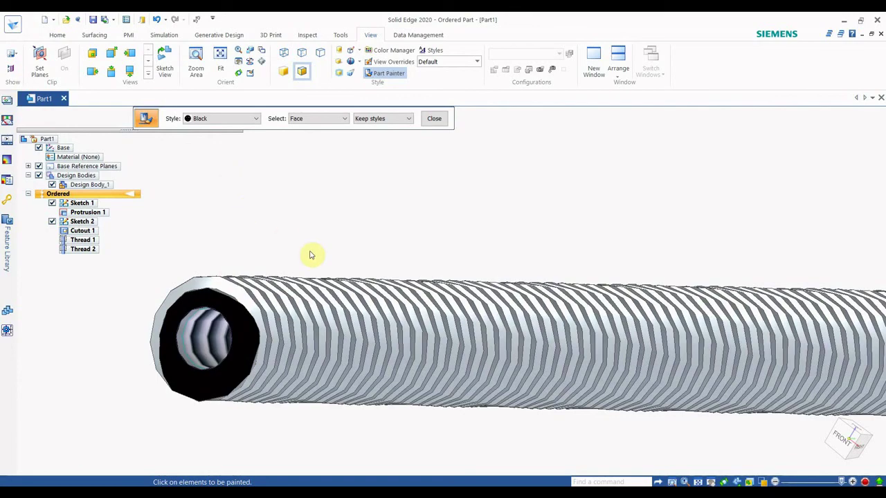
key(Escape)
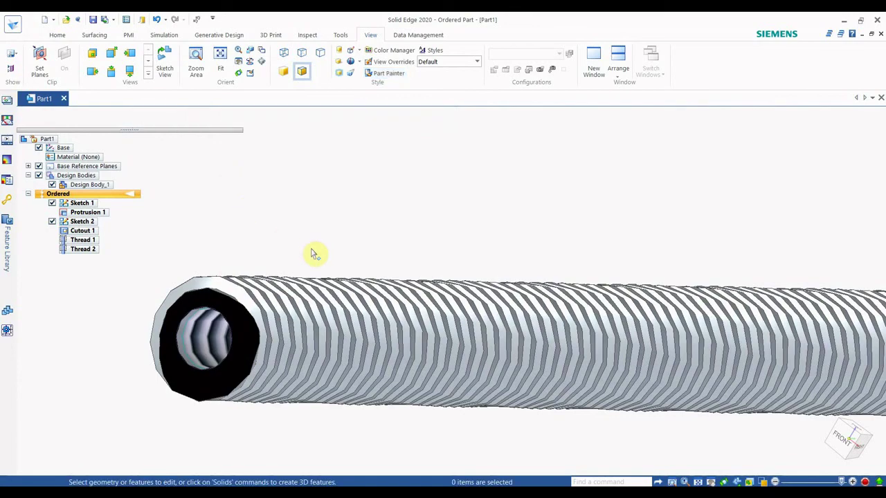
- Paint the outer thread's helical face with the Red style using Part Painter, and close the command
click(387, 73)
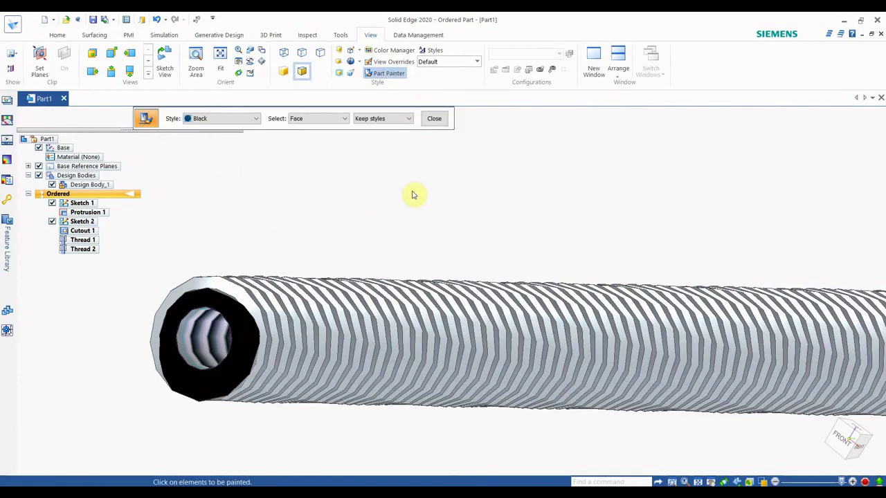
click(255, 120)
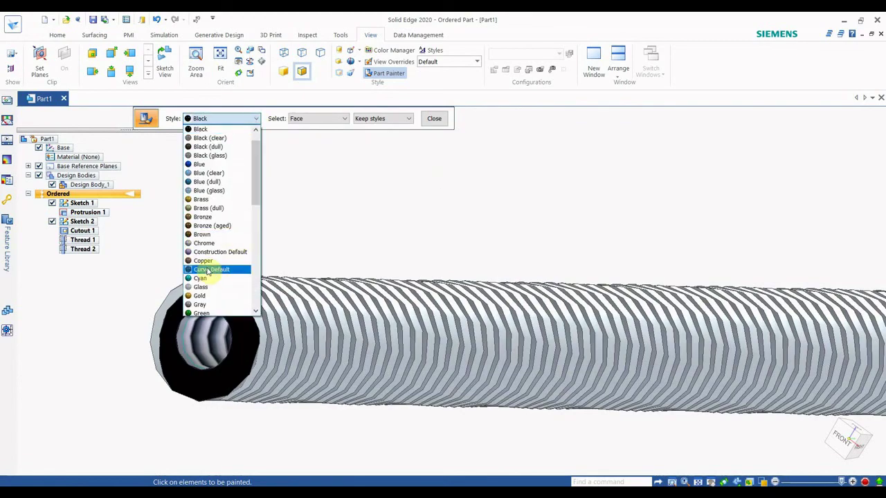
scroll(219, 291, down, 10)
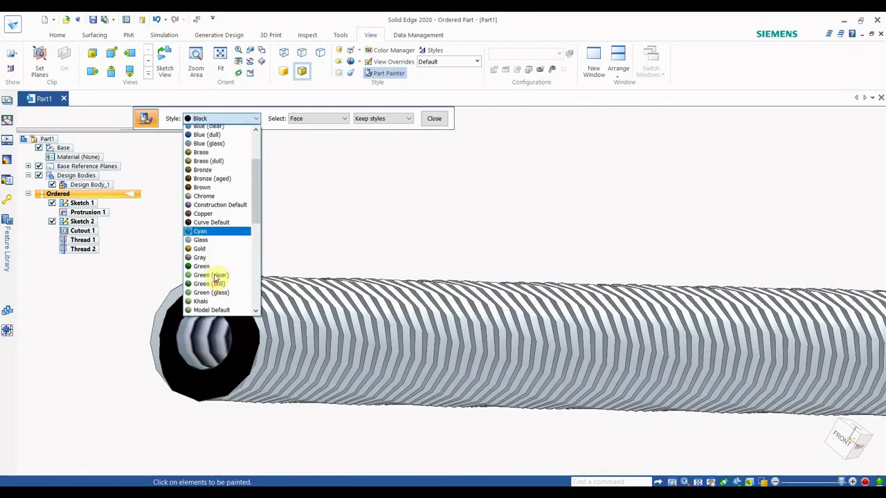
click(202, 181)
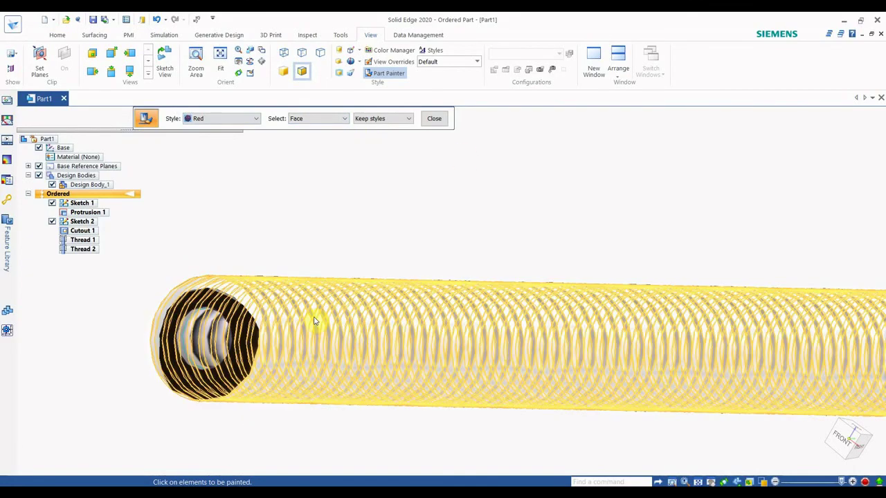
click(313, 320)
scroll(395, 206, down, 2)
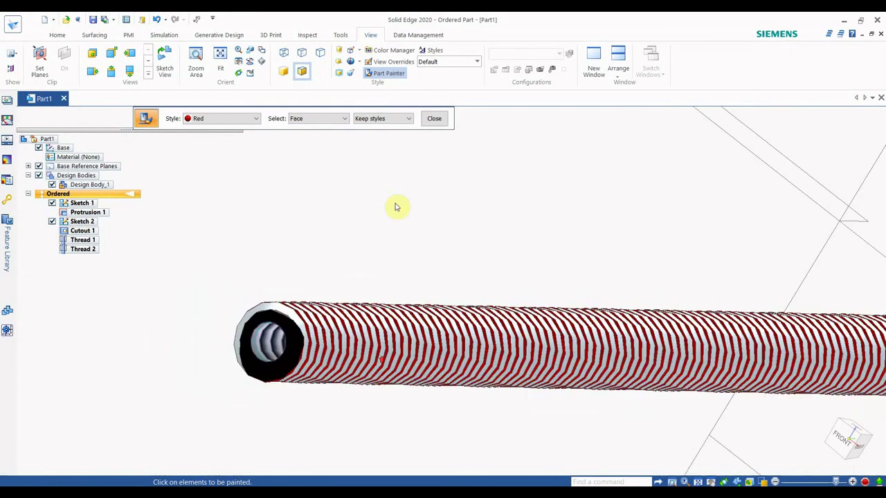
click(433, 120)
- Examine the painted thread close up from the side and along the full length of the tube
scroll(328, 342, up, 3)
mouse_move(328, 342)
middle_down()
mouse_move(265, 358)
mouse_move(206, 355)
mouse_move(277, 311)
mouse_move(205, 300)
mouse_move(196, 316)
mouse_move(256, 317)
middle_up()
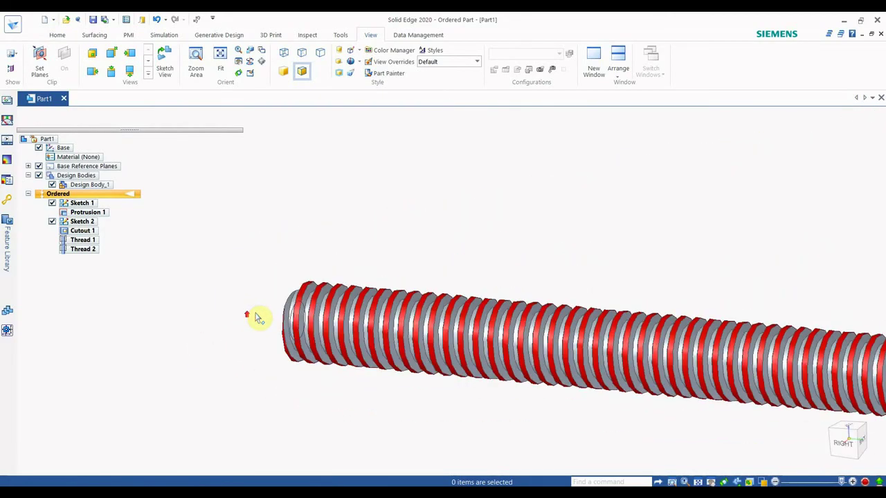
scroll(350, 286, down, 3)
scroll(390, 302, up, 4)
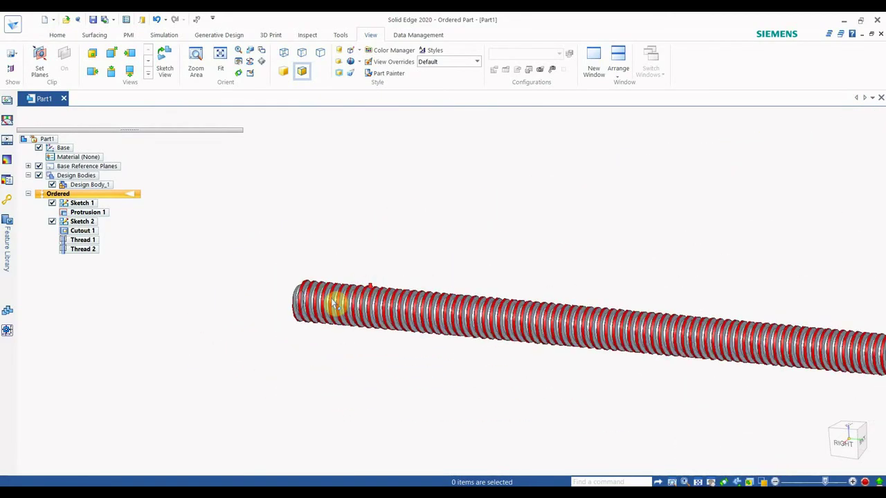
scroll(336, 304, down, 2)
middle_drag(356, 312, 425, 320)
scroll(425, 287, down, 4)
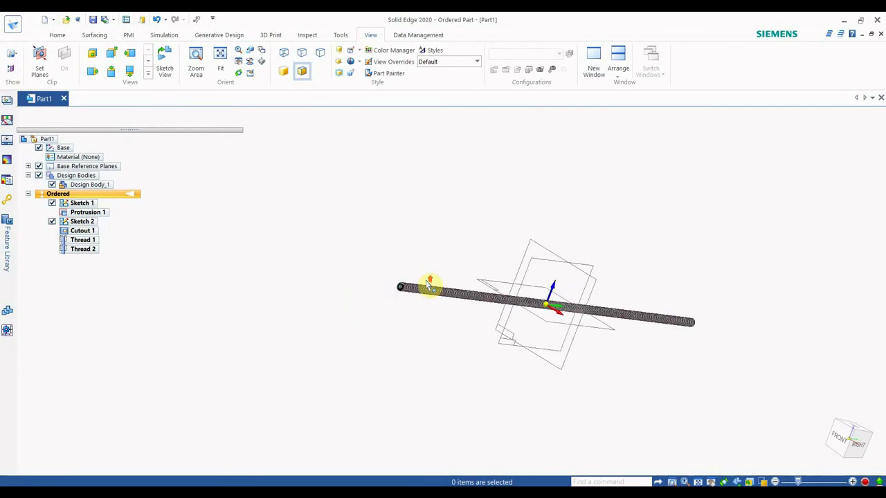
- Inspect the finished tube from several angles, including the black front end face, the inner thread and the red outer thread close up
middle_drag(429, 284, 623, 352)
scroll(366, 367, up, 3)
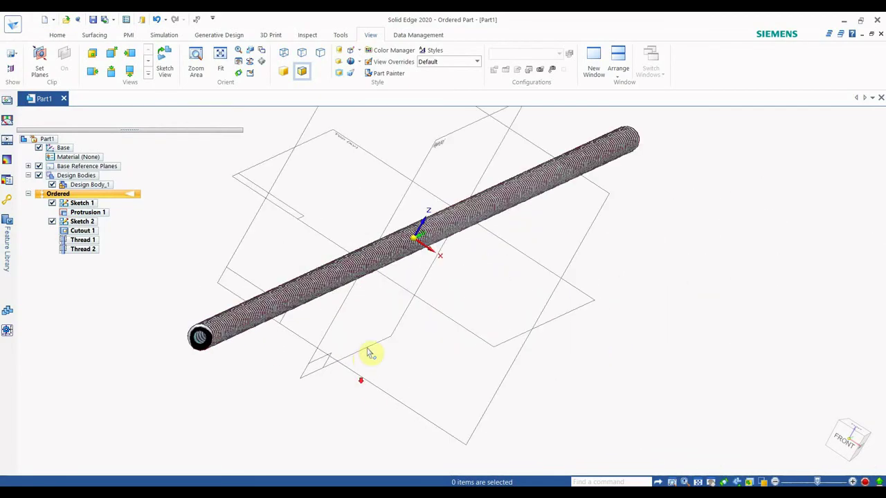
middle_drag(370, 353, 388, 300)
scroll(396, 311, down, 2)
scroll(396, 247, down, 2)
scroll(391, 258, up, 4)
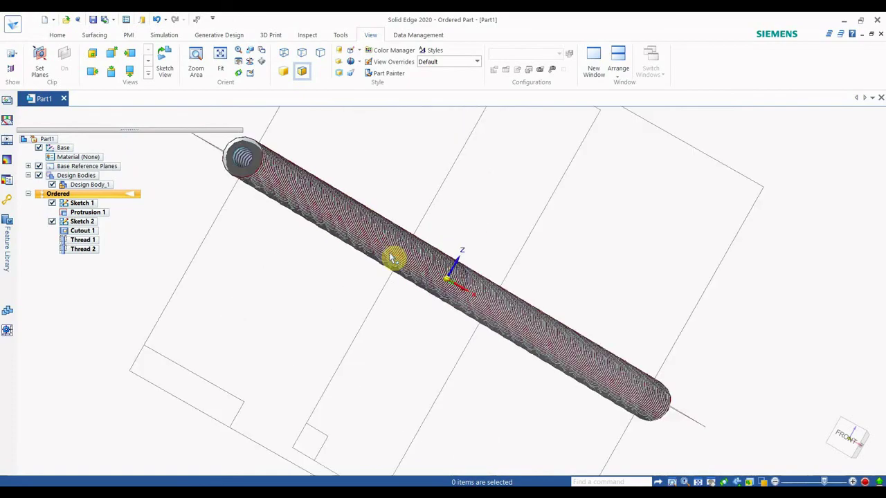
scroll(391, 258, down, 3)
mouse_move(391, 258)
middle_down()
mouse_move(402, 298)
mouse_move(390, 275)
middle_up()
scroll(292, 265, up, 3)
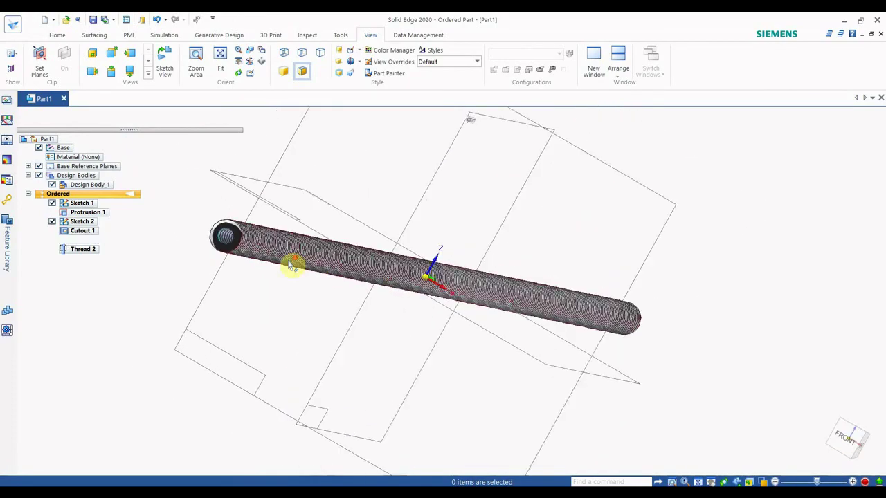
scroll(292, 265, up, 6)
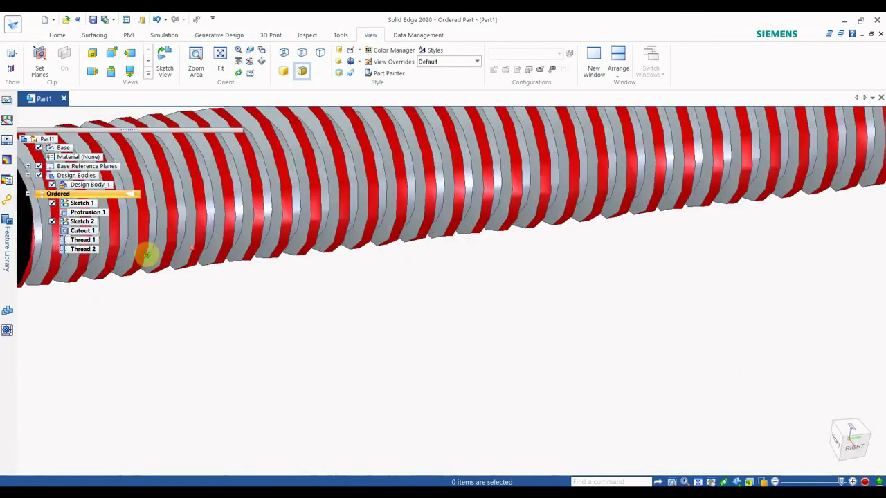
middle_drag(144, 254, 233, 281)
scroll(291, 283, down, 5)
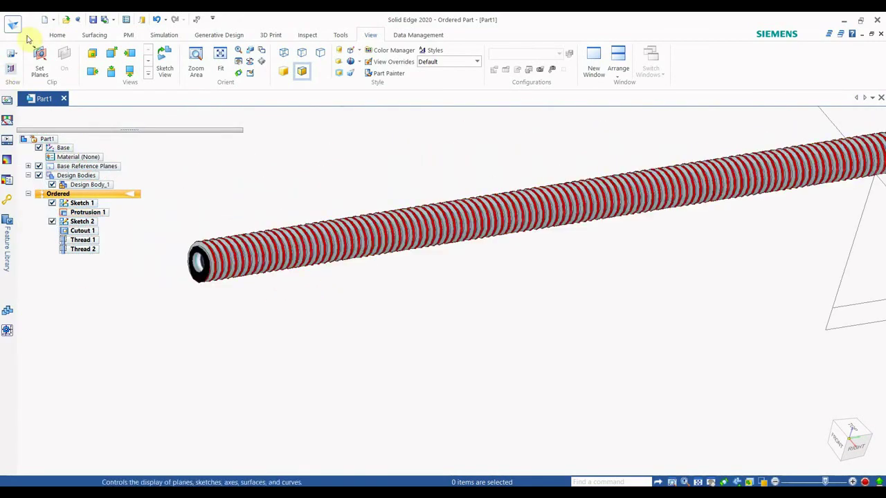
click(57, 35)
scroll(239, 262, down, 2)
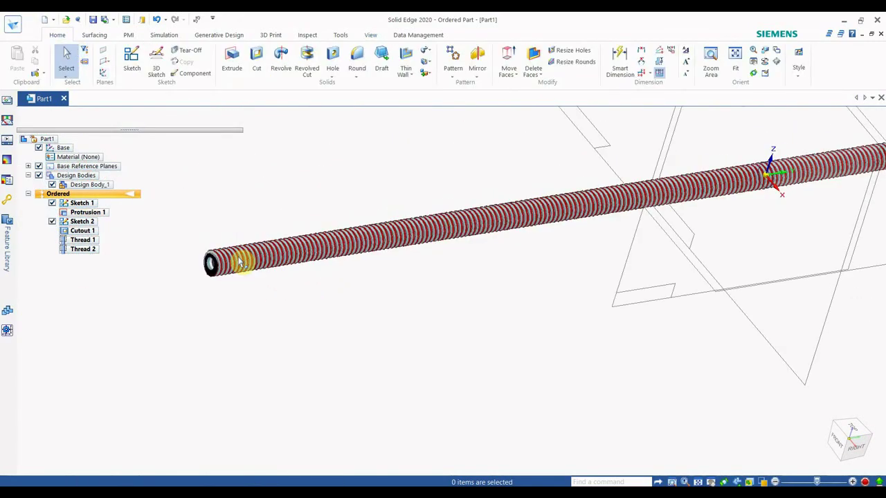
middle_drag(241, 263, 269, 279)
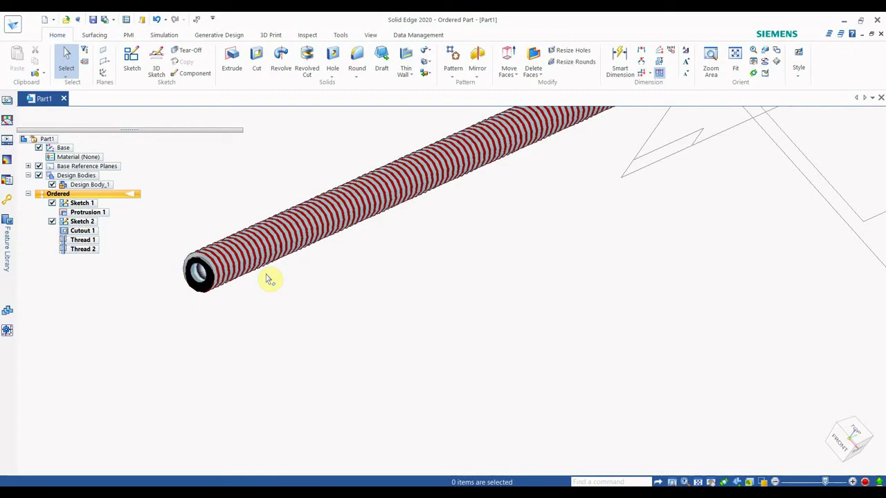
scroll(205, 256, down, 5)
middle_drag(382, 339, 356, 355)
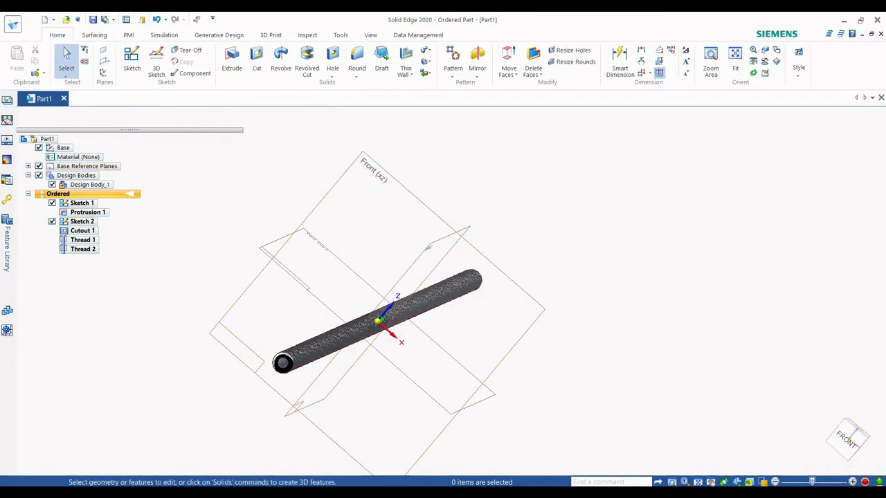
click(763, 484)
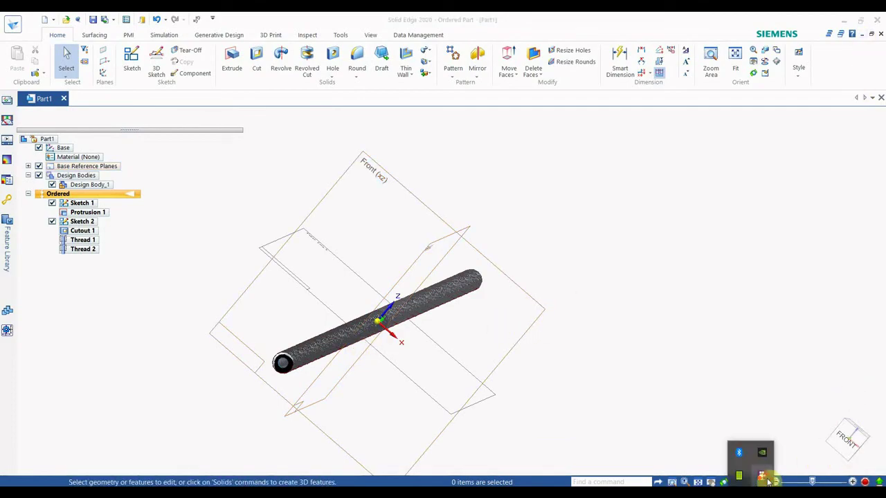
right_click(763, 478)
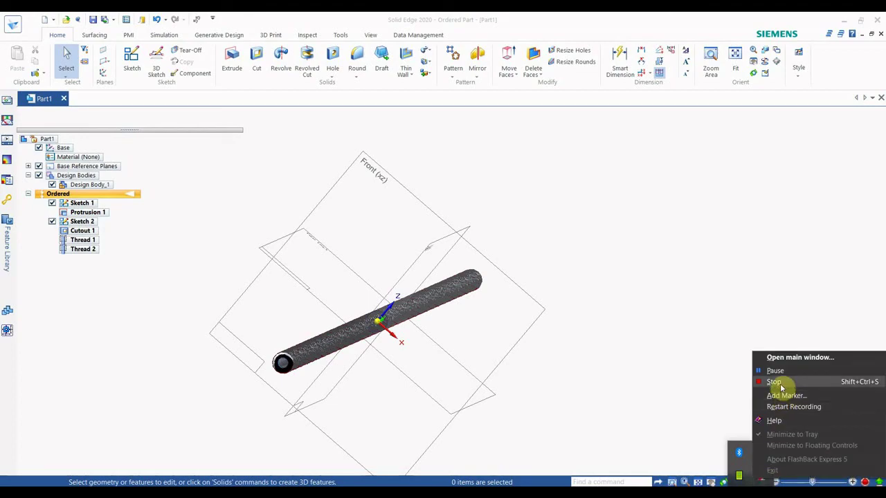